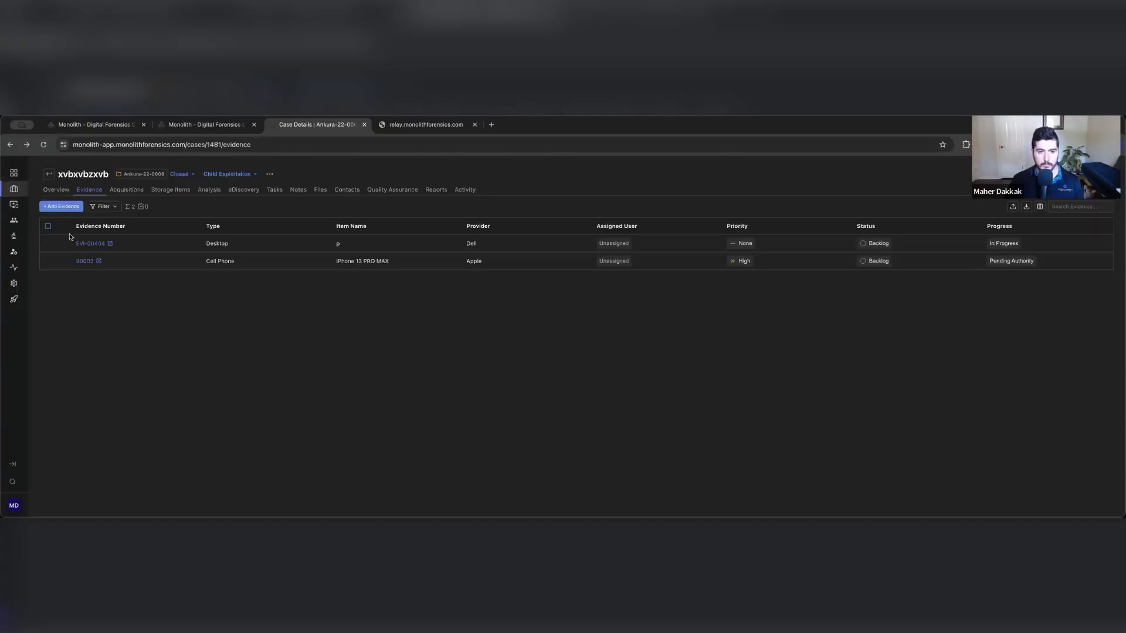
Step: Open the new case form from the Cases list, inspect its standard fields, and close it without creating a case
mouse_move(26, 197)
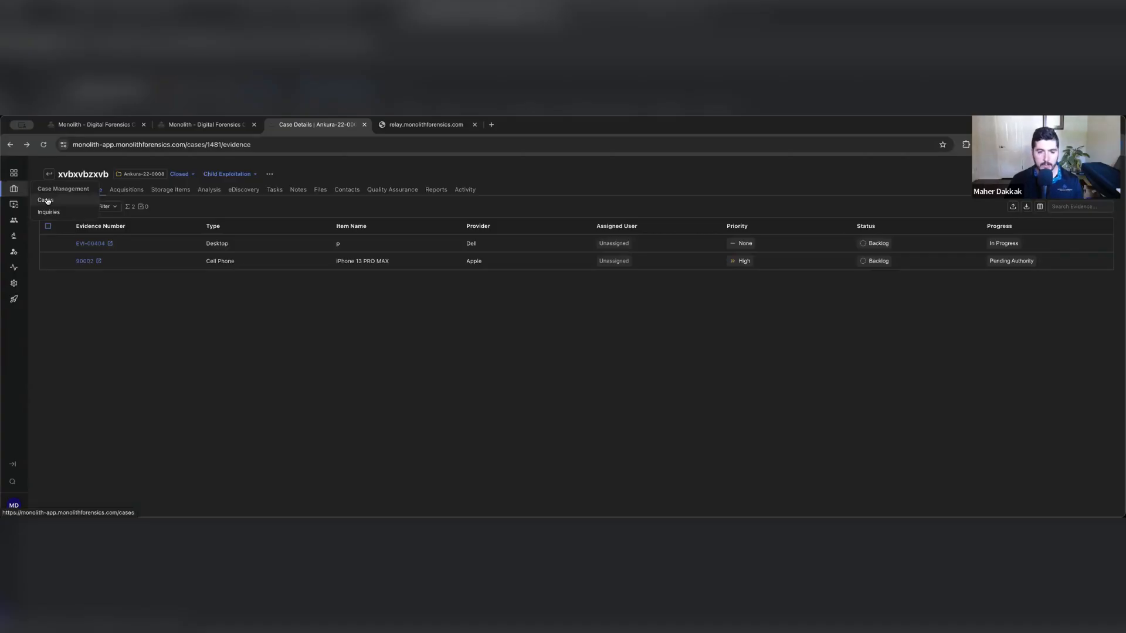
click(47, 201)
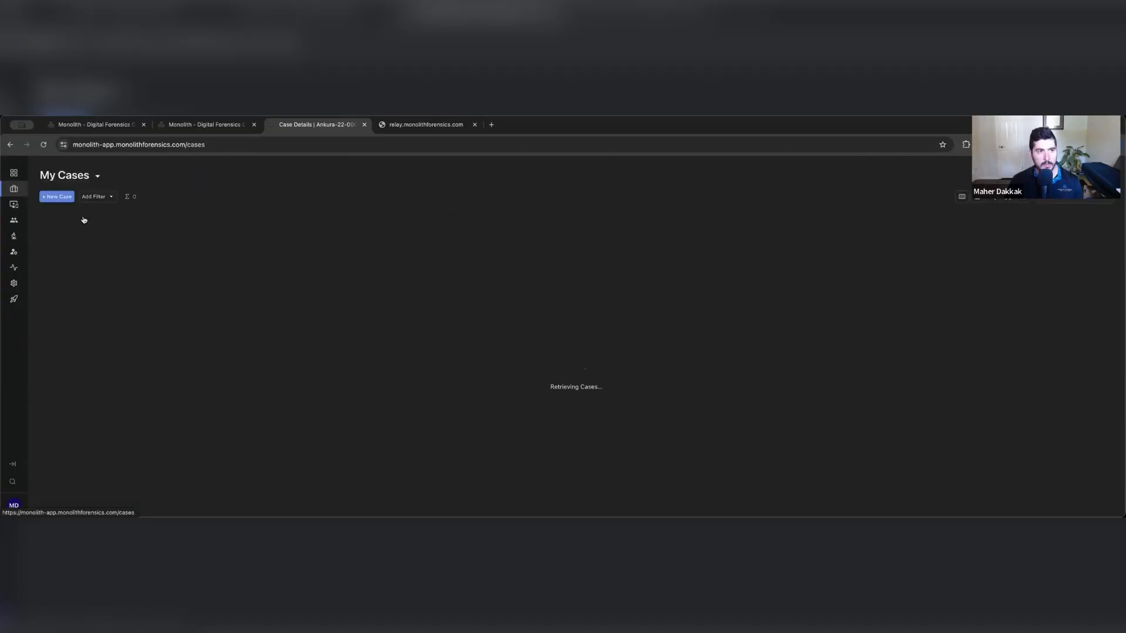
click(56, 196)
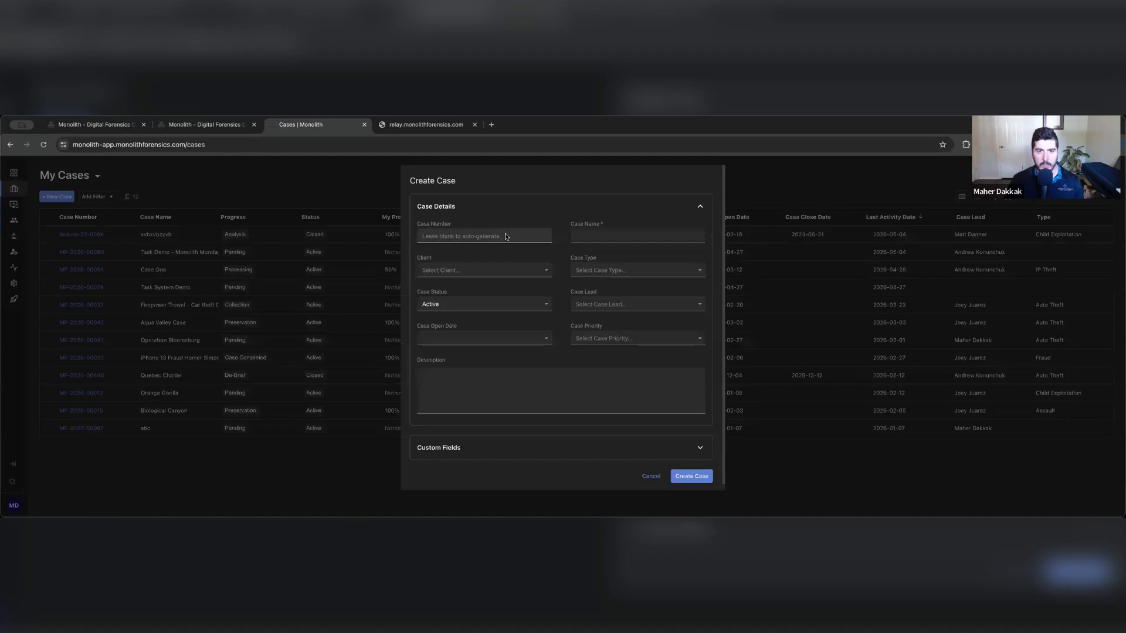
click(594, 231)
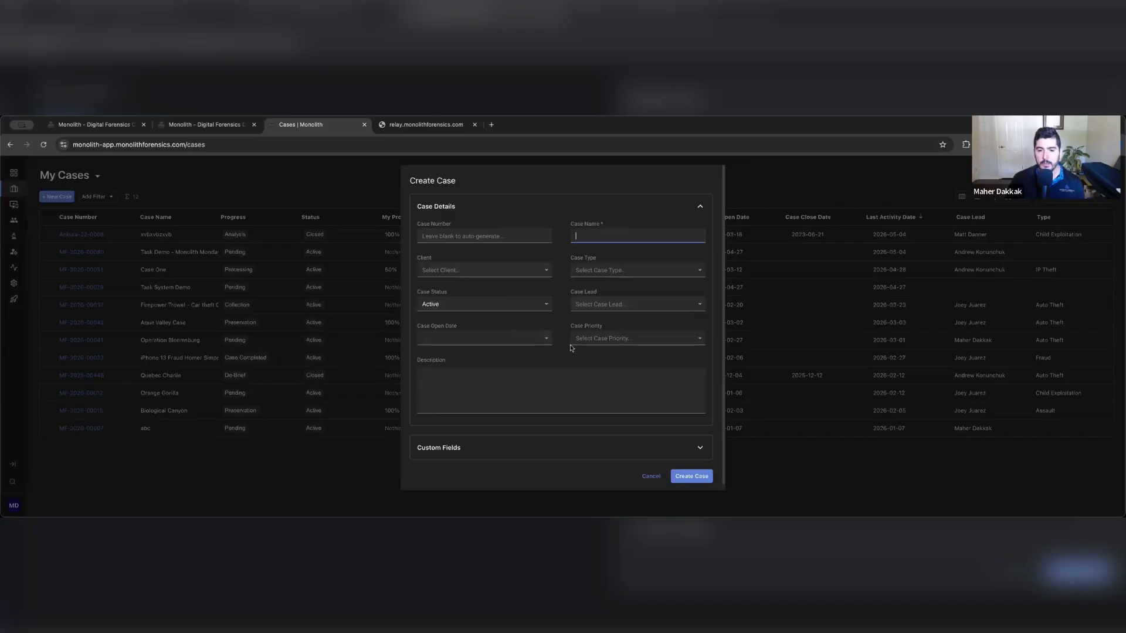
click(651, 476)
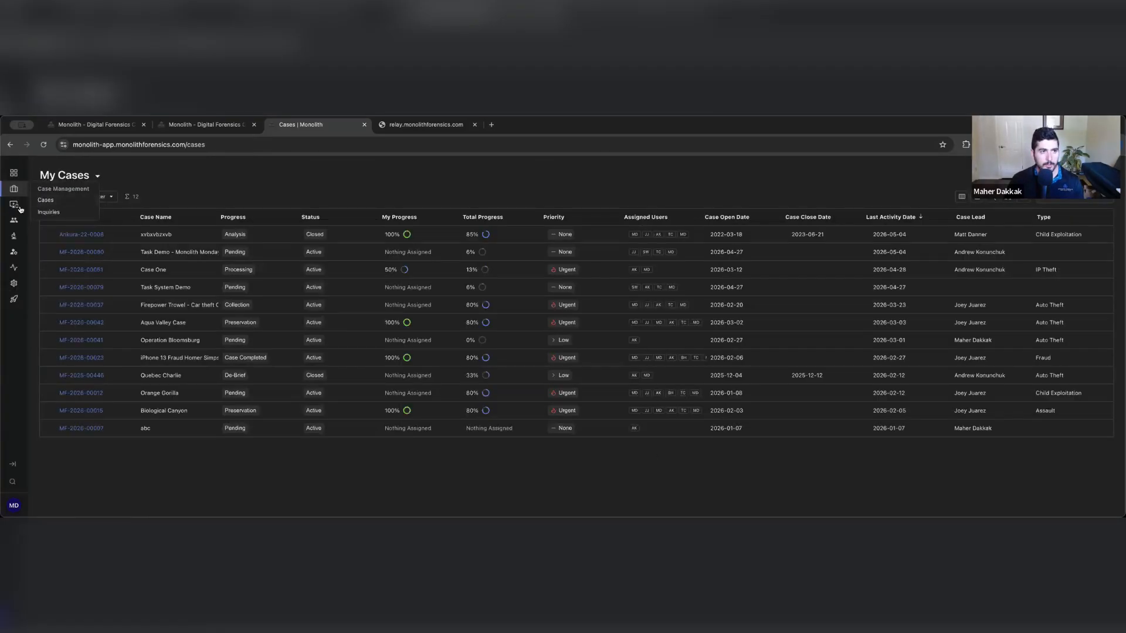
Step: Open the new evidence form from the Evidence list, inspect its standard and custom fields, and close it without saving
click(14, 204)
click(66, 194)
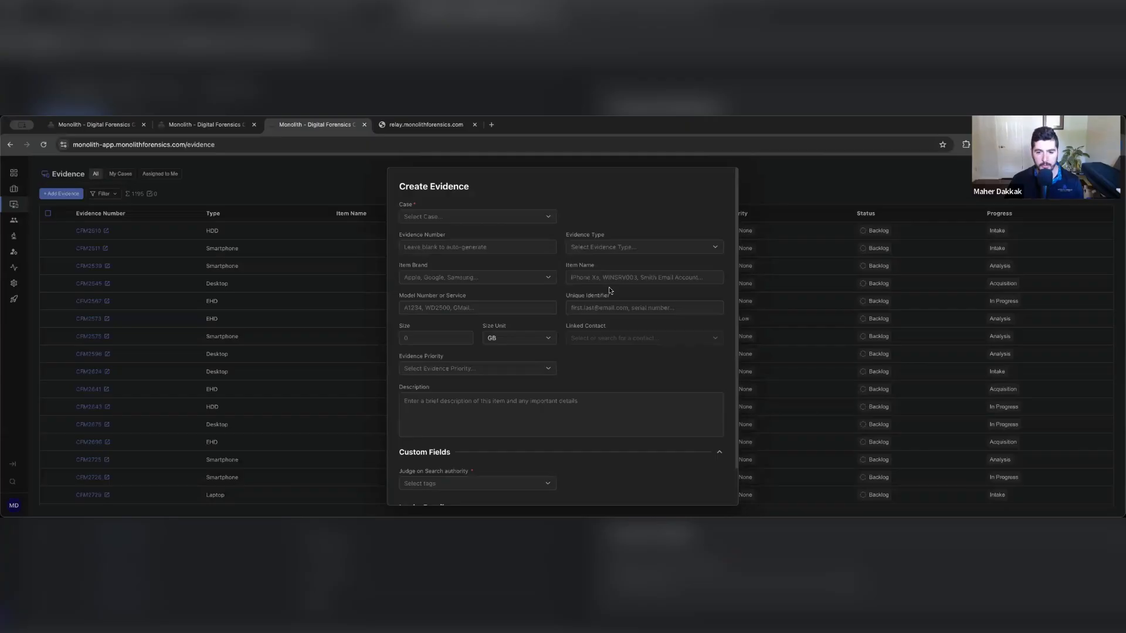
click(581, 271)
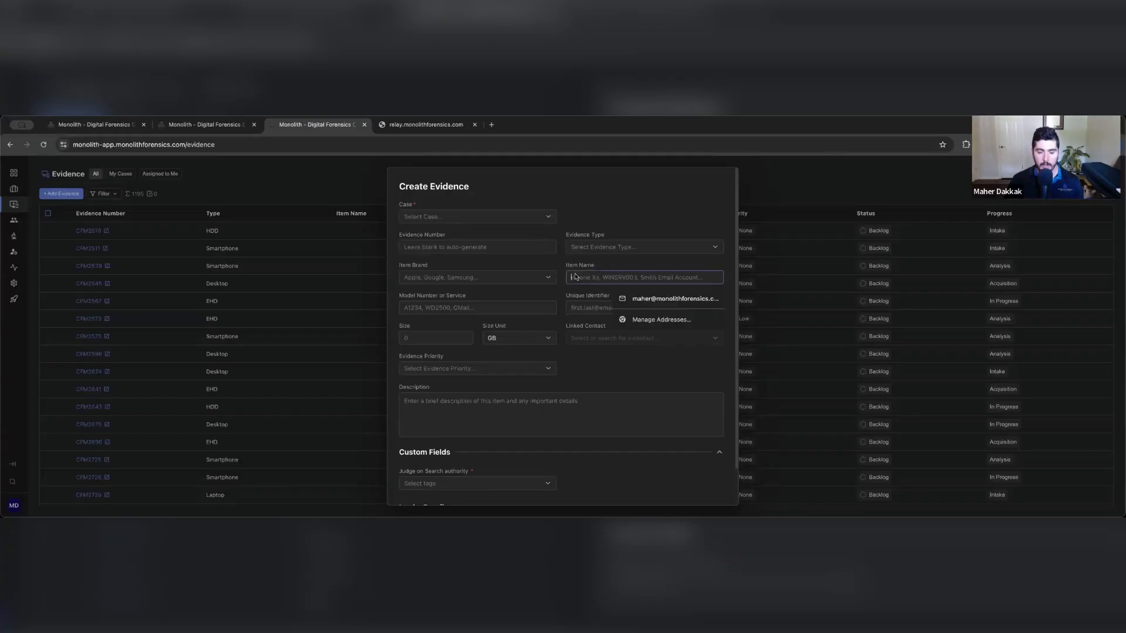
click(512, 302)
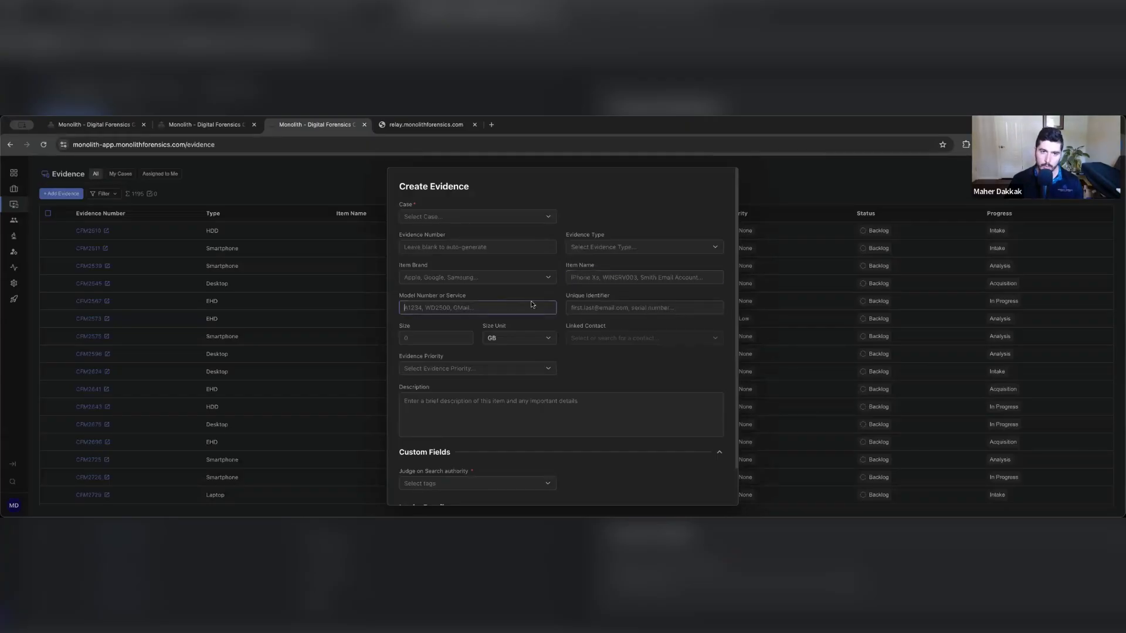
click(587, 306)
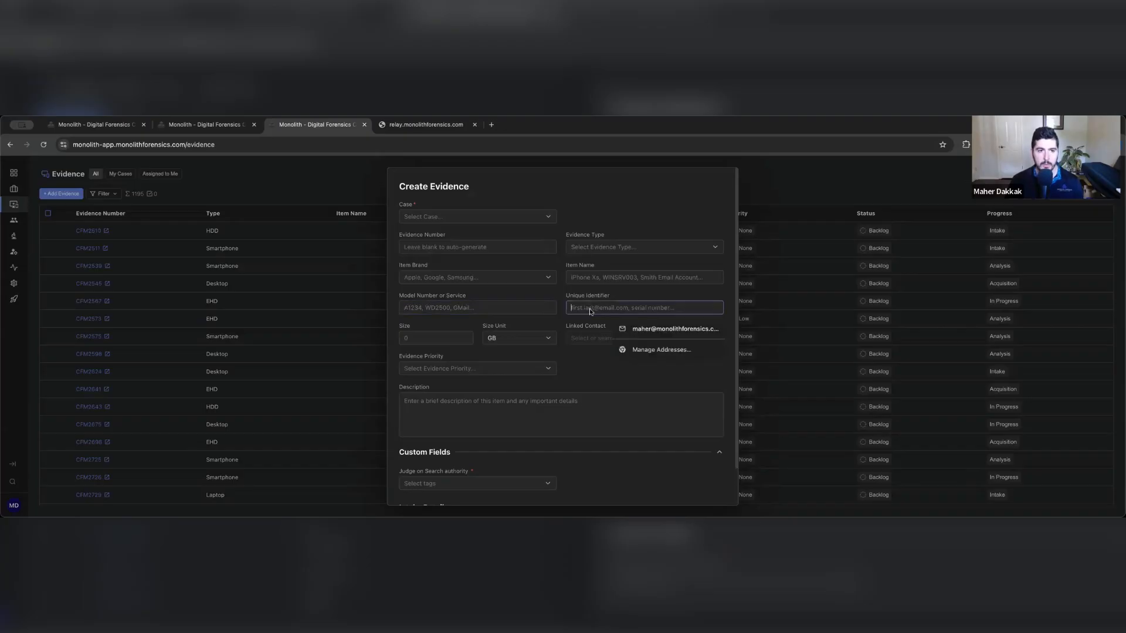
click(557, 328)
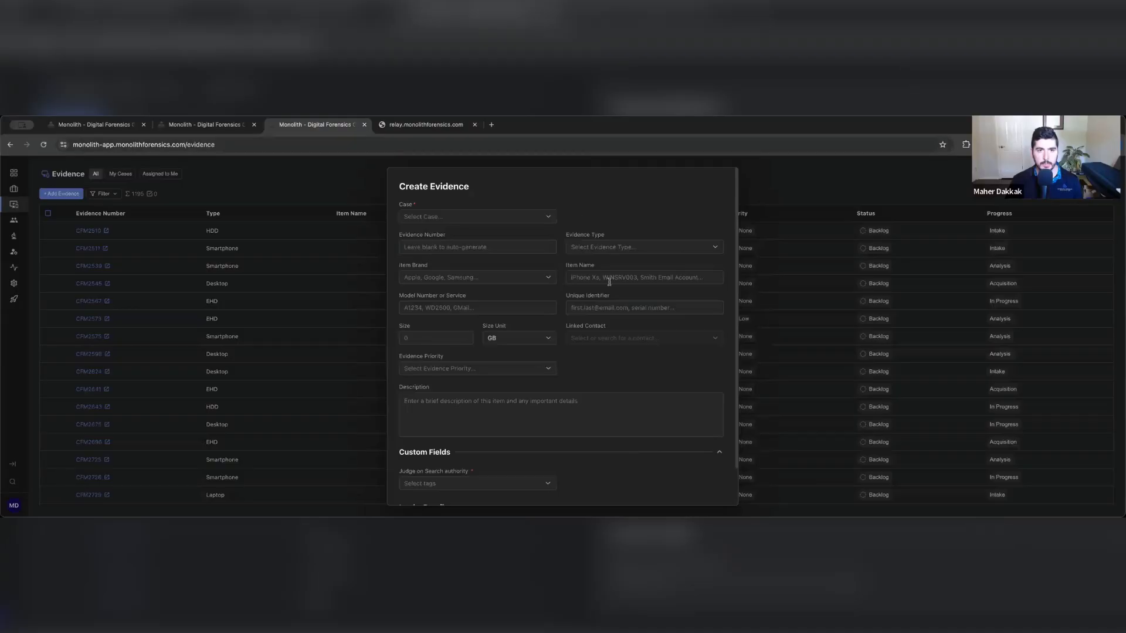
scroll(634, 451, down, 2)
key(Escape)
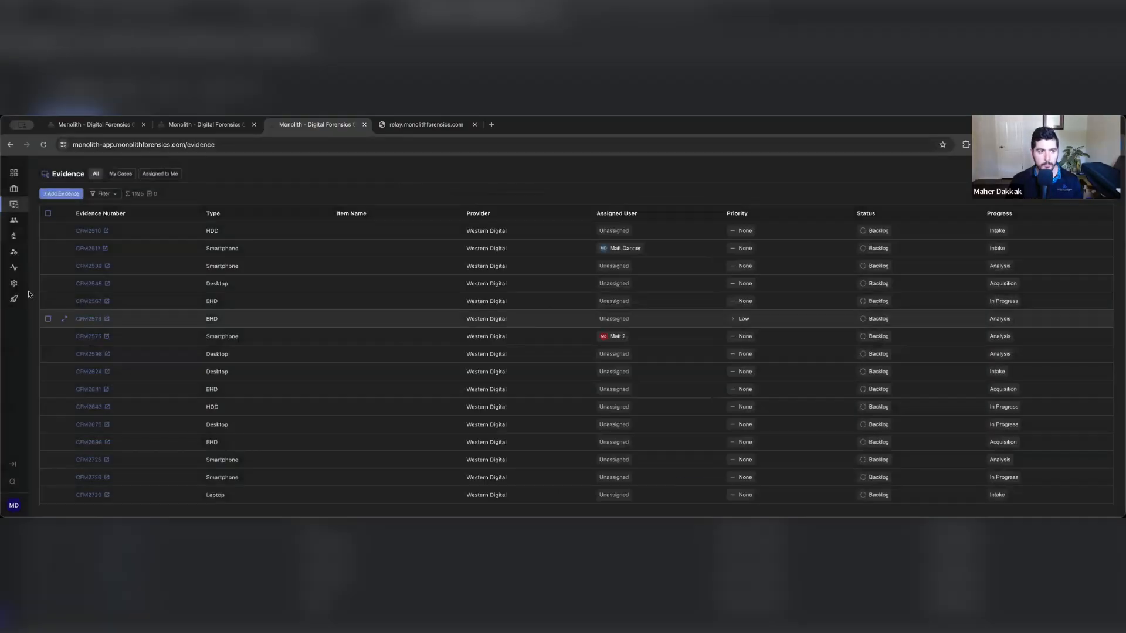
Step: Open the Custom Fields page in the Monolith settings and expand the Custom Case Fields section
click(14, 284)
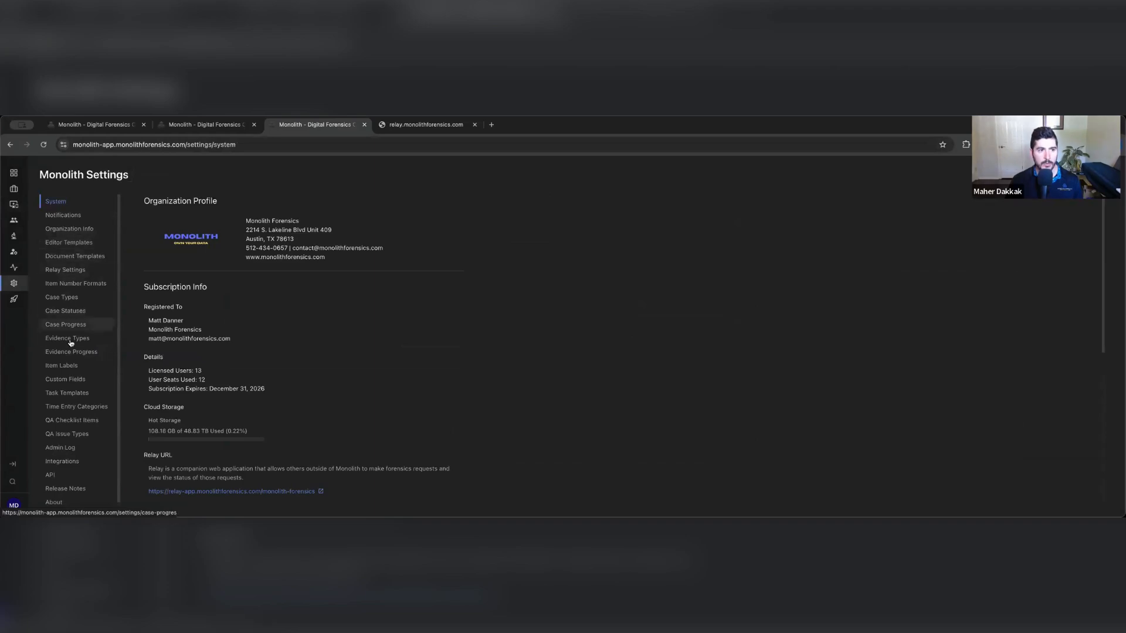
click(82, 381)
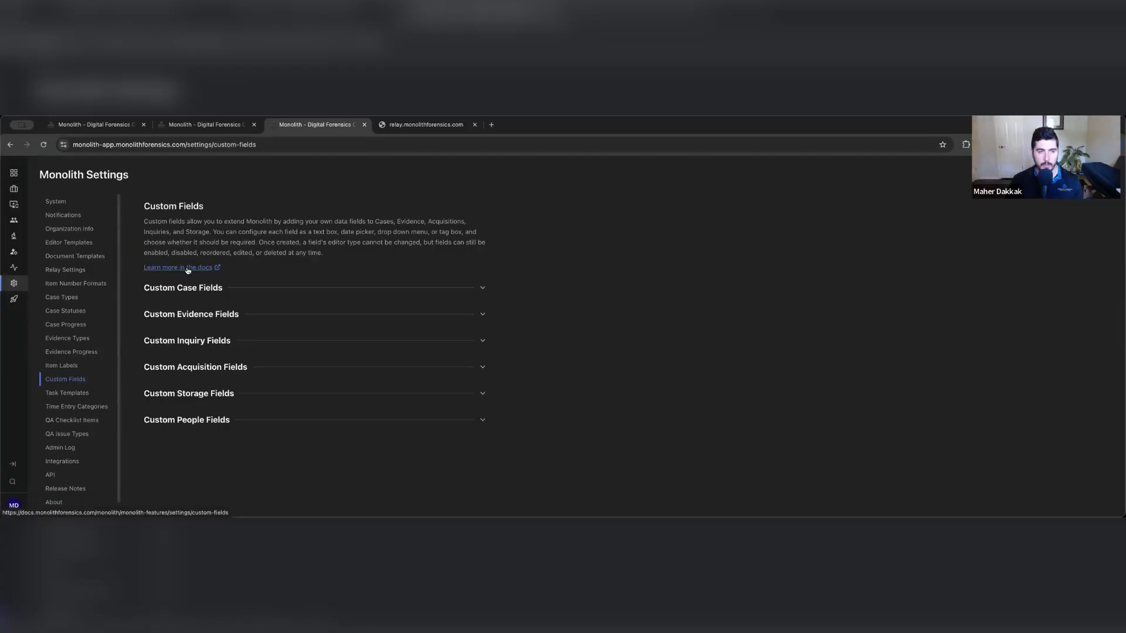
click(482, 287)
click(482, 288)
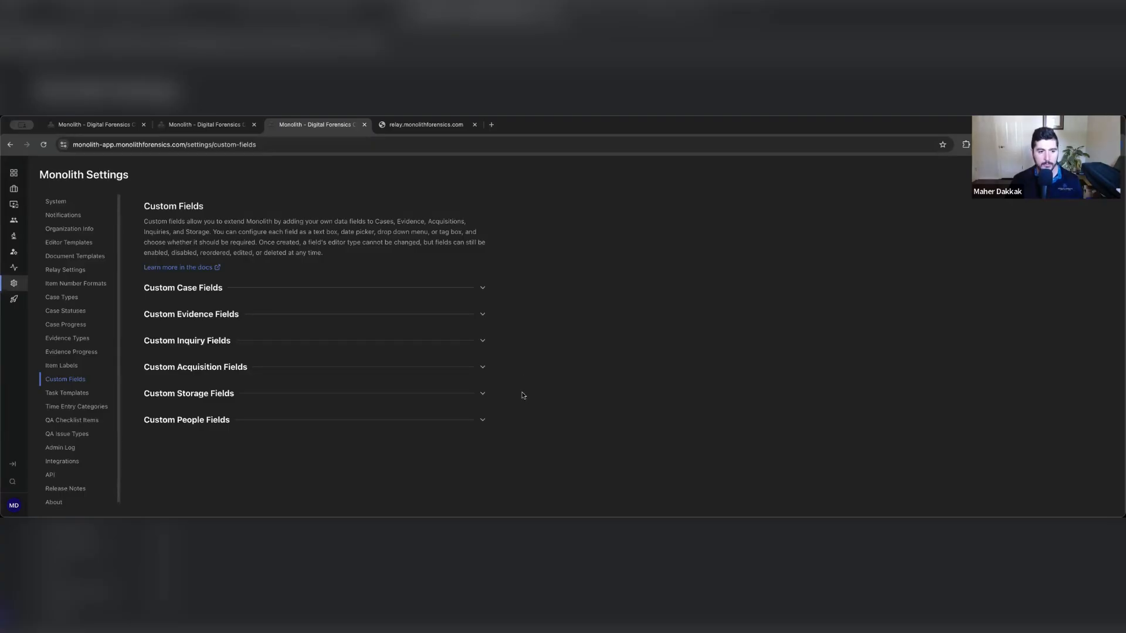
click(482, 288)
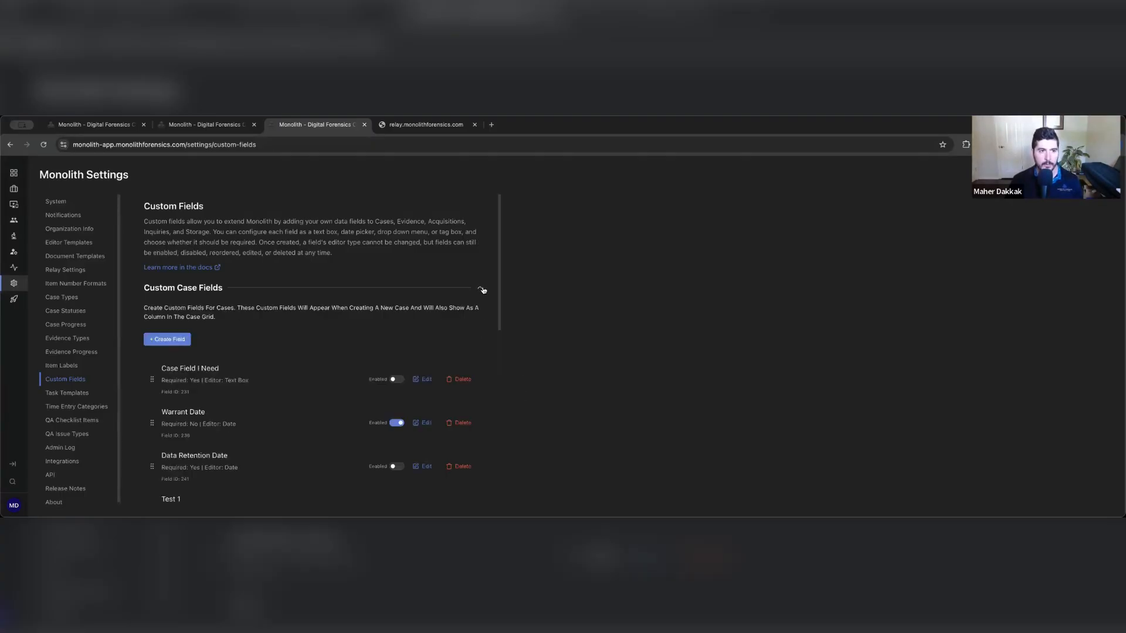
Step: Examine the existing custom case fields, including their required setting, editor type and enabled state
scroll(258, 376, down, 1)
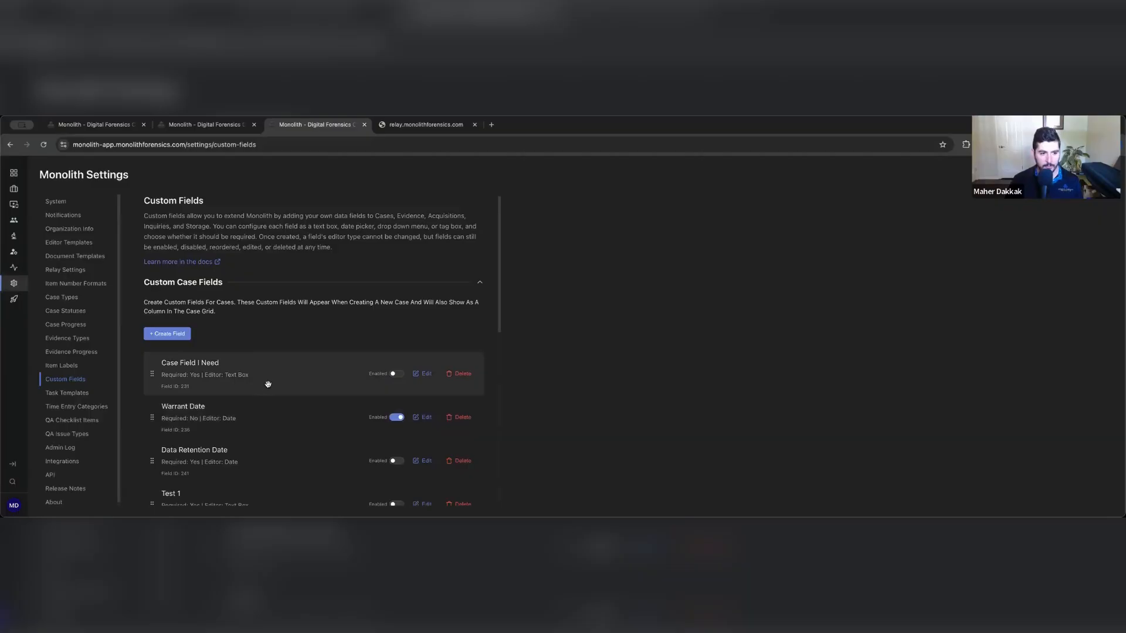
scroll(282, 392, down, 2)
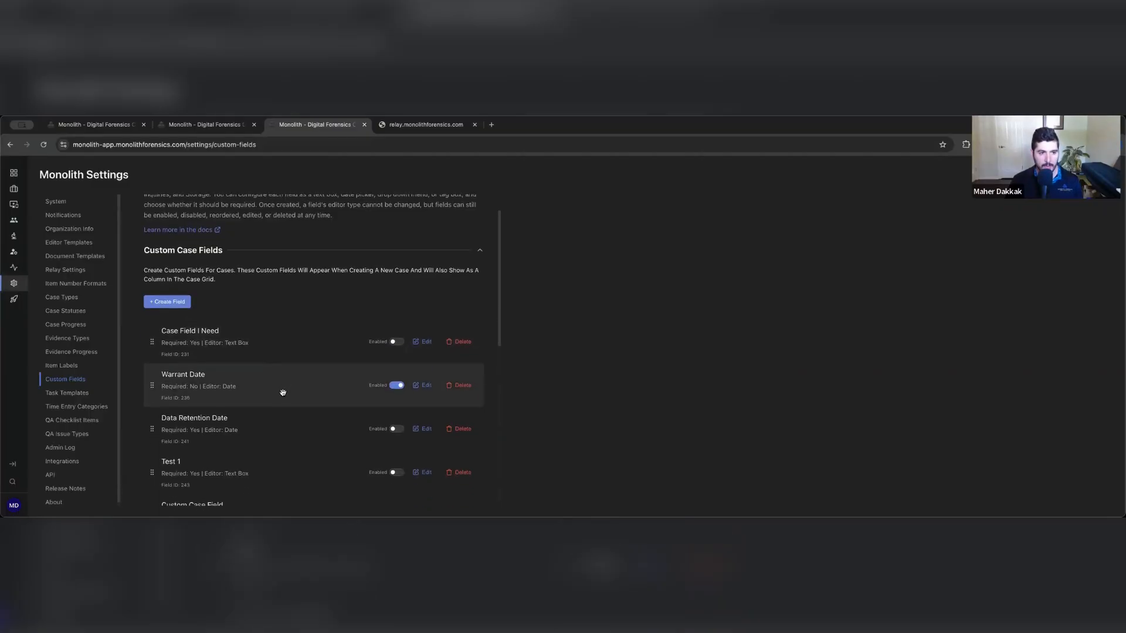
scroll(265, 421, down, 5)
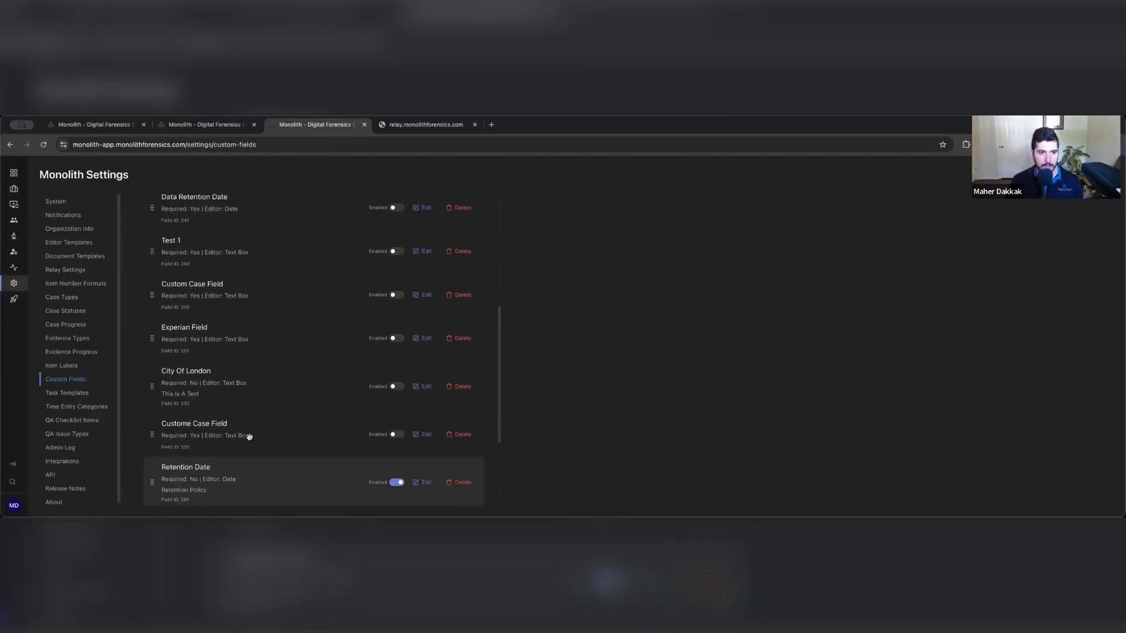
scroll(257, 378, up, 10)
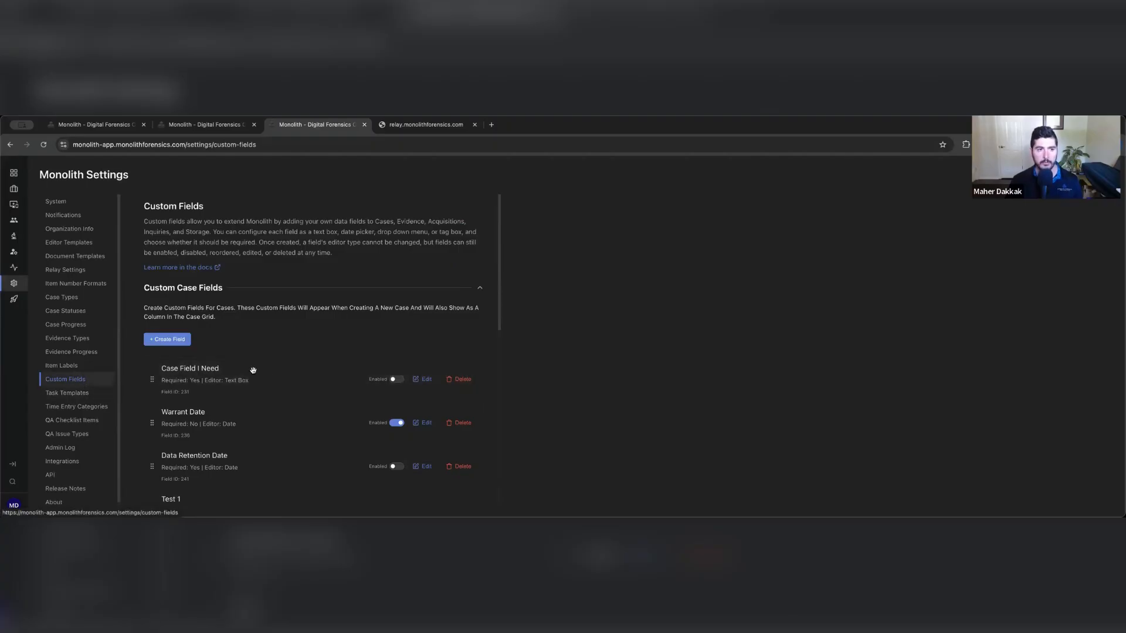
scroll(284, 375, down, 1)
scroll(287, 412, down, 5)
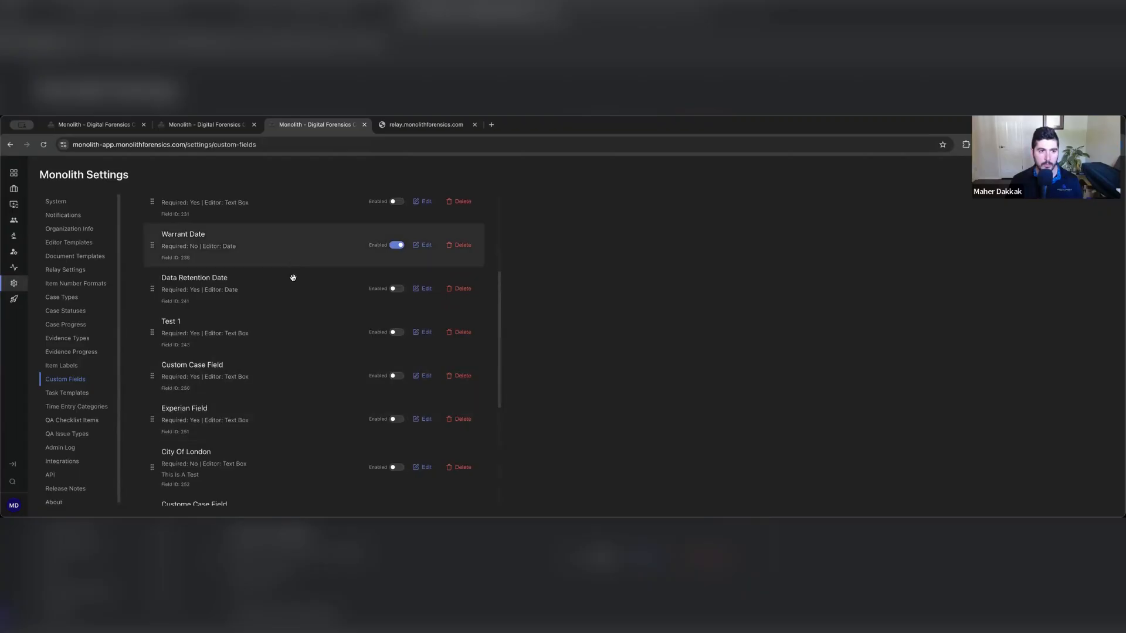
scroll(327, 399, down, 3)
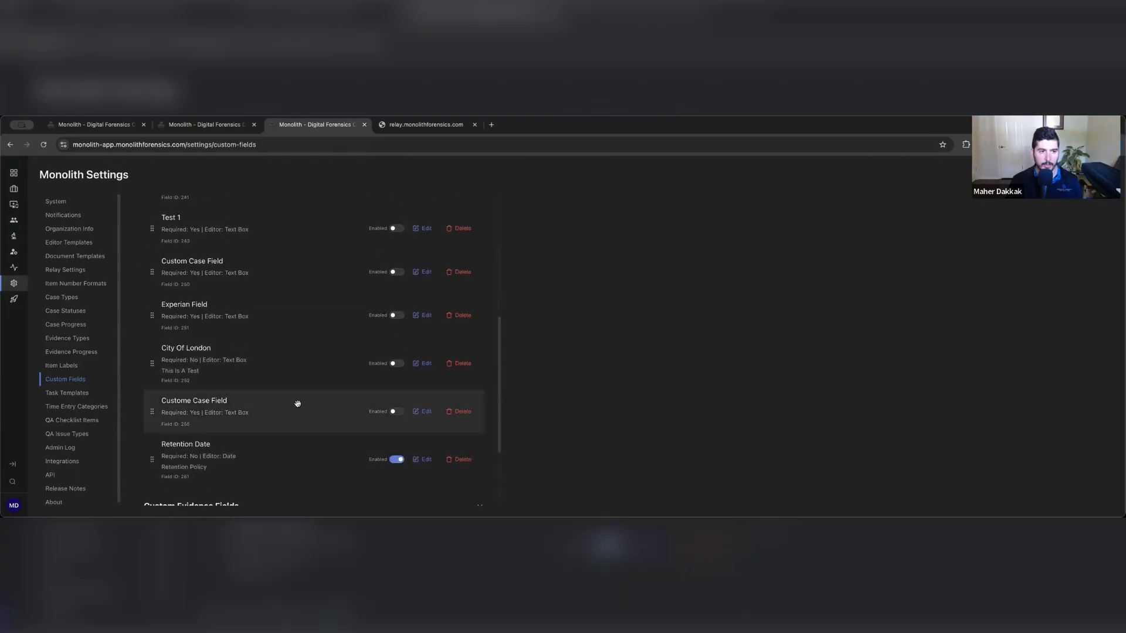
scroll(308, 410, down, 3)
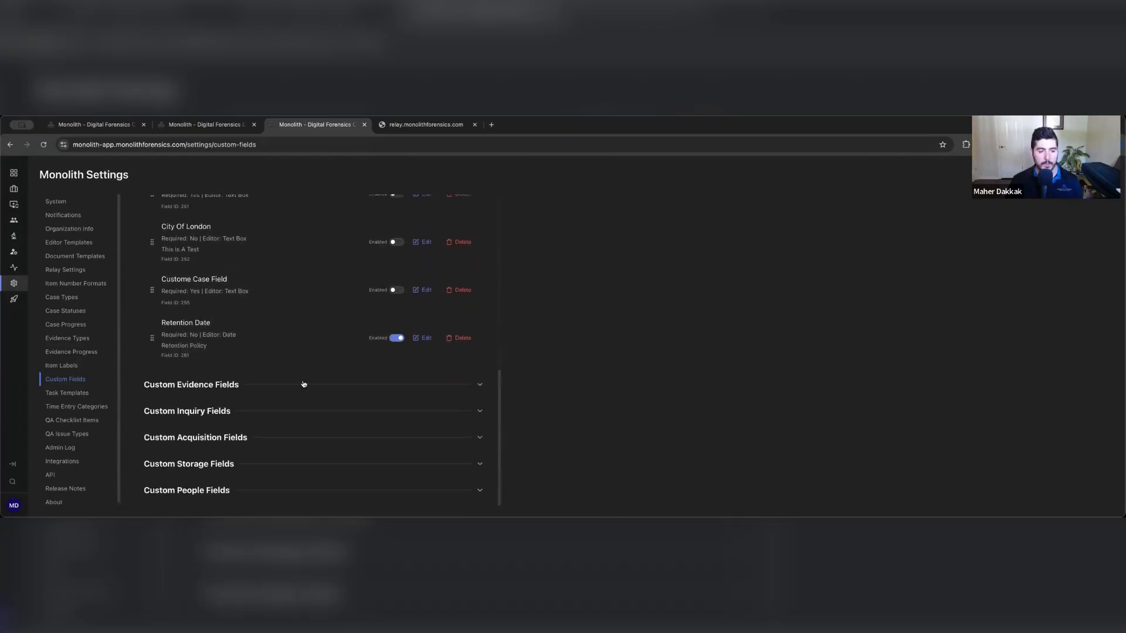
scroll(301, 382, up, 4)
scroll(298, 383, up, 6)
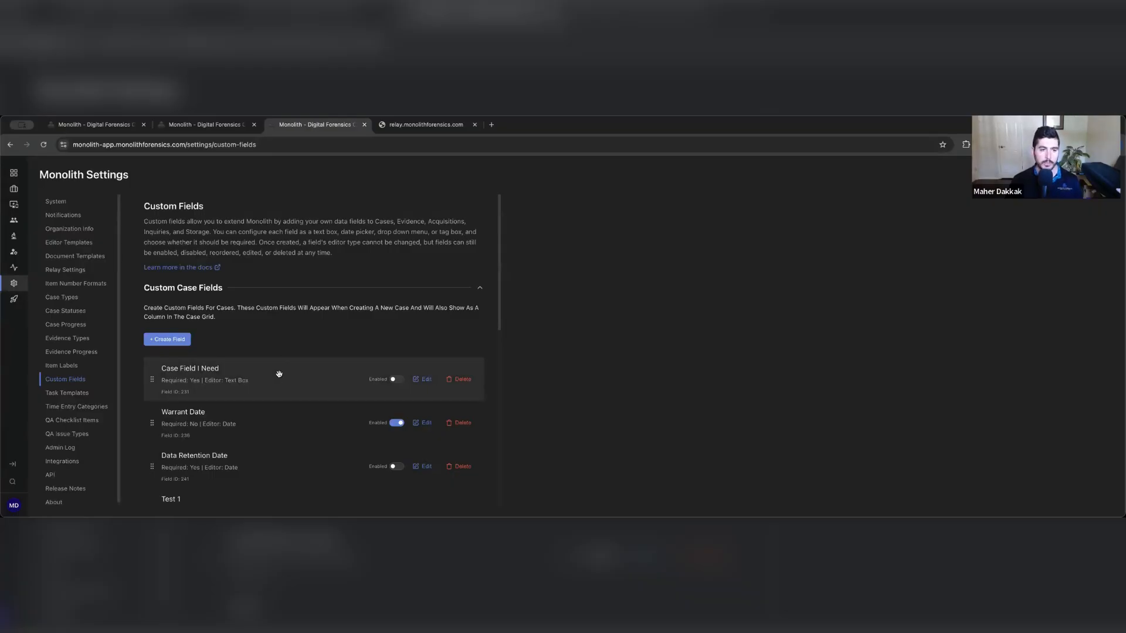
scroll(283, 380, down, 1)
scroll(293, 394, down, 1)
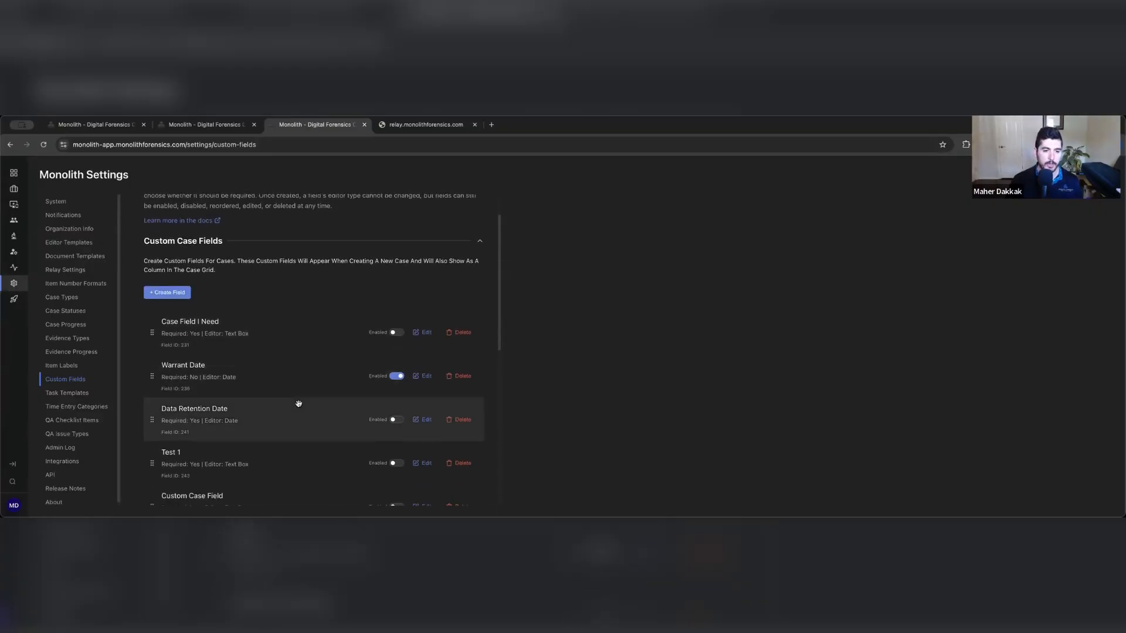
scroll(300, 411, down, 3)
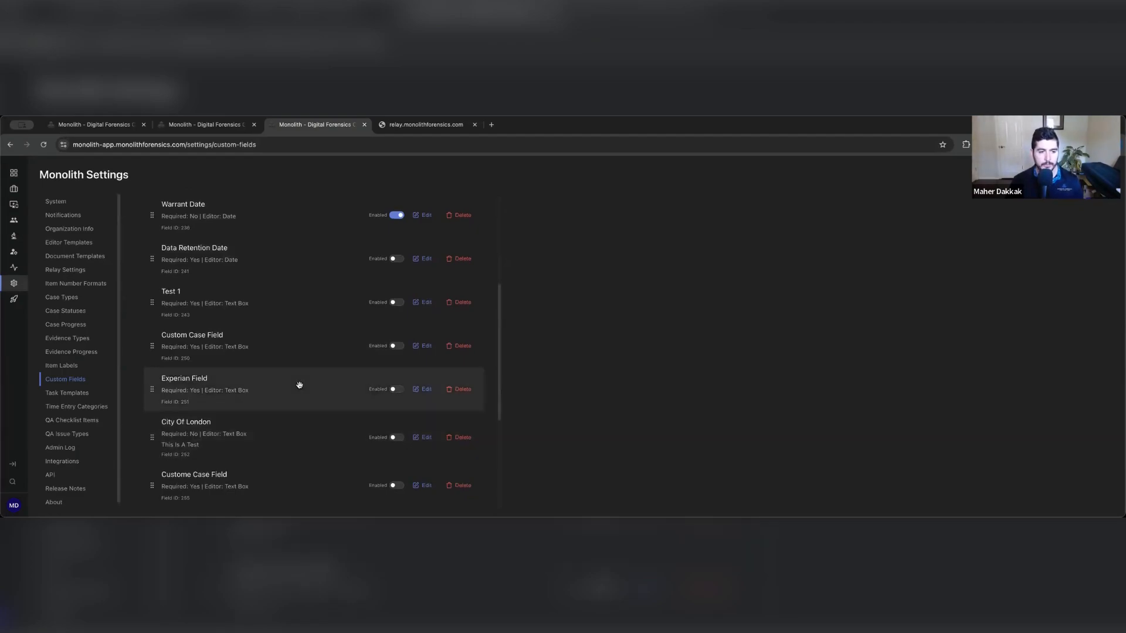
scroll(312, 417, down, 1)
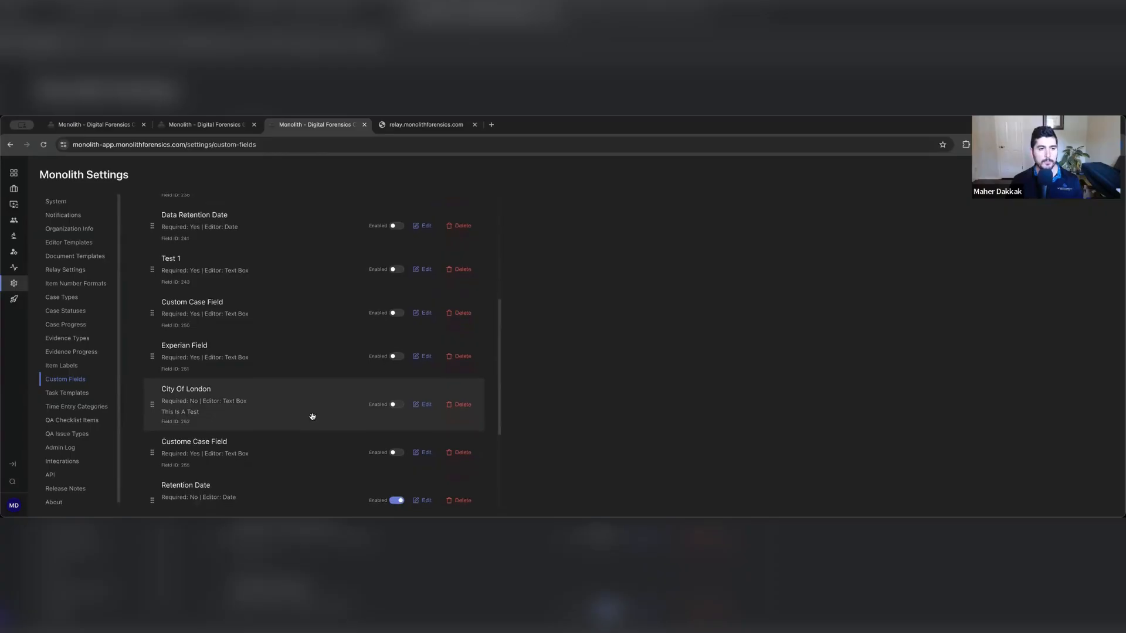
Step: Expand the Custom Evidence Fields section and examine its fields, editor types and enabled states
scroll(312, 417, down, 4)
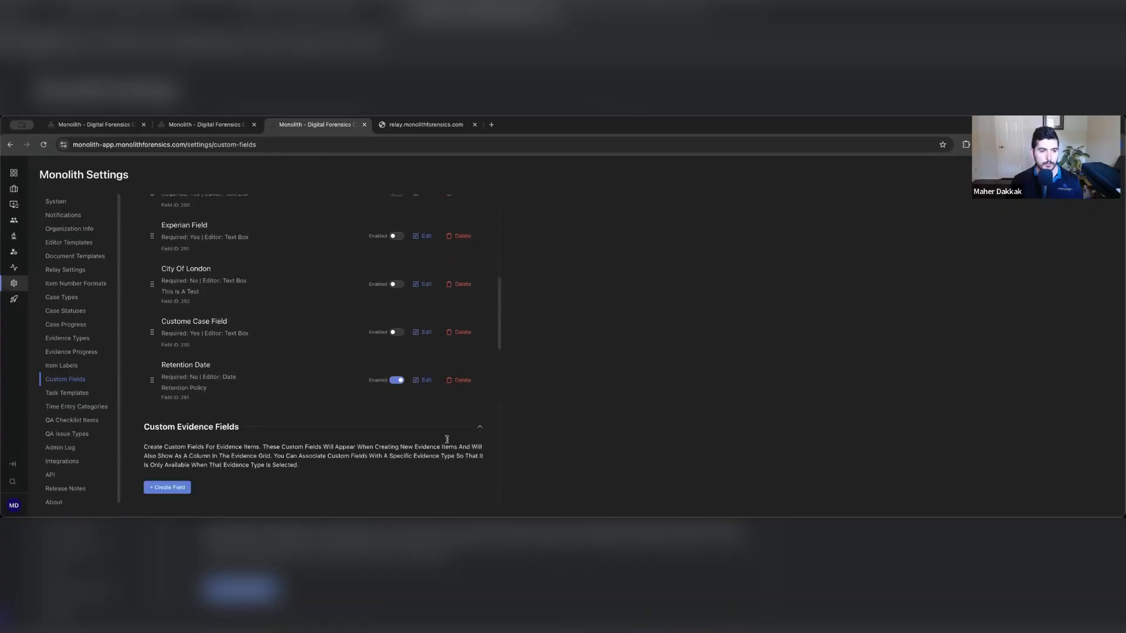
scroll(447, 440, down, 3)
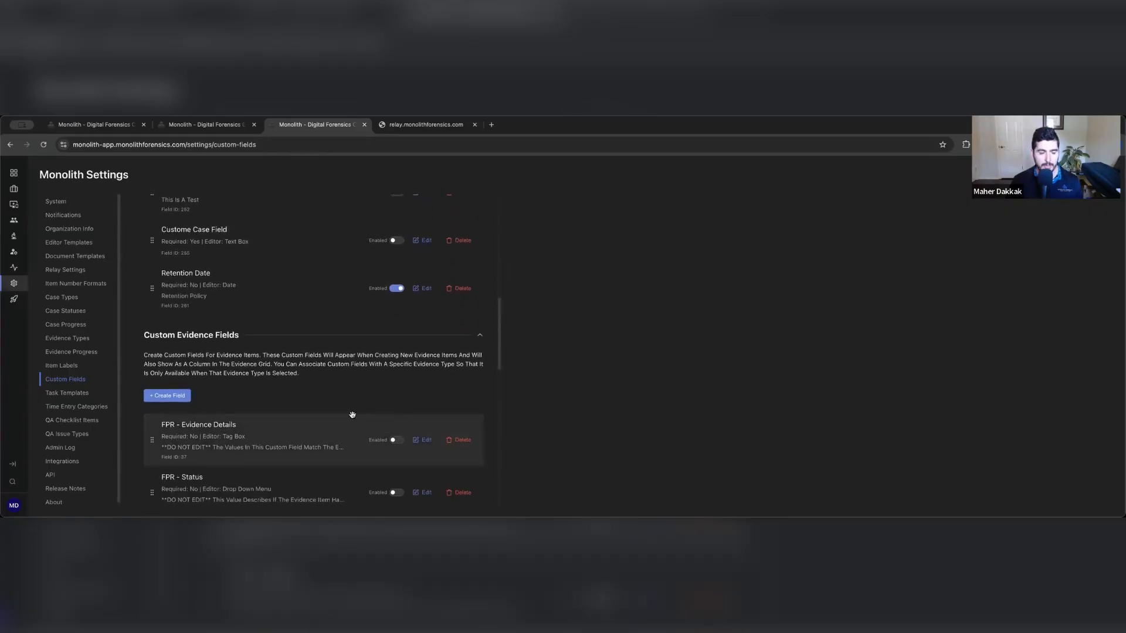
scroll(352, 415, down, 4)
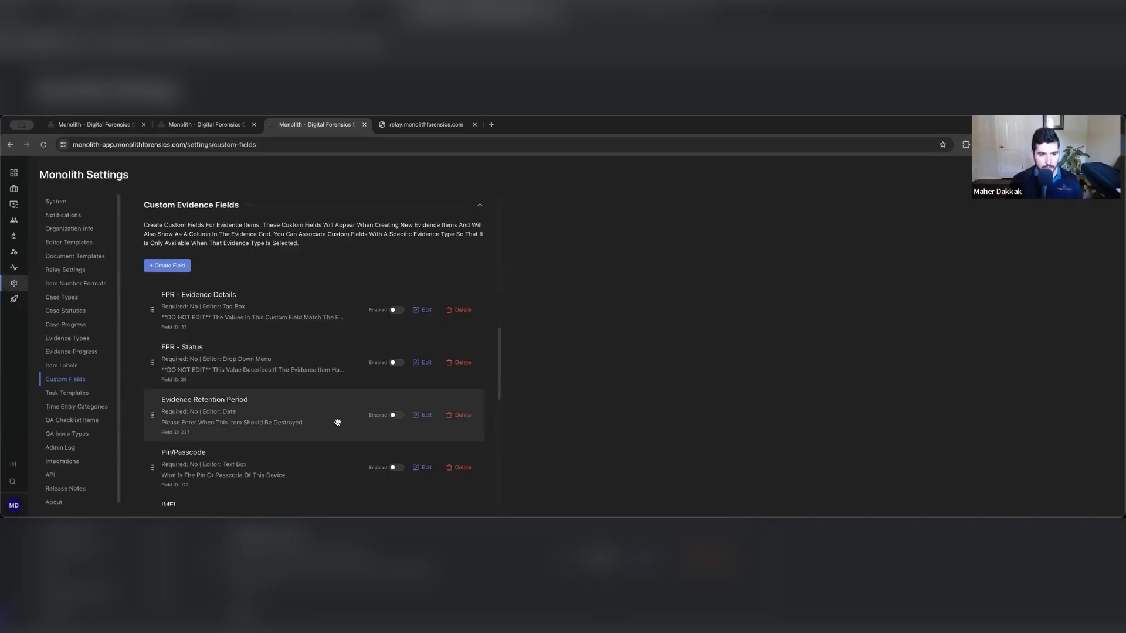
scroll(328, 417, down, 1)
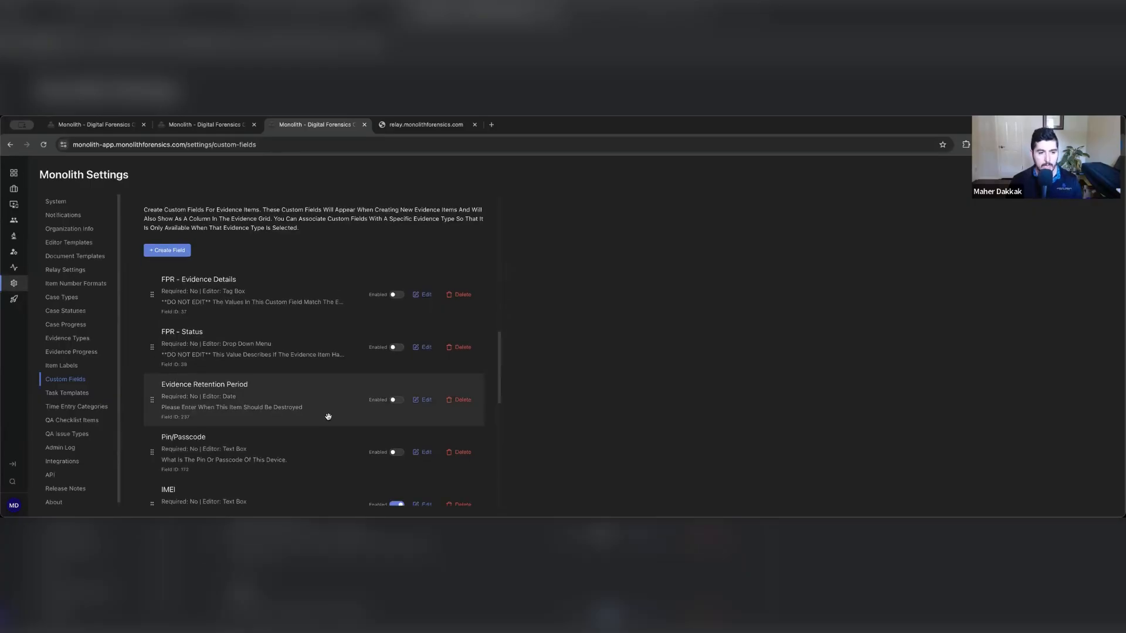
scroll(327, 428, down, 2)
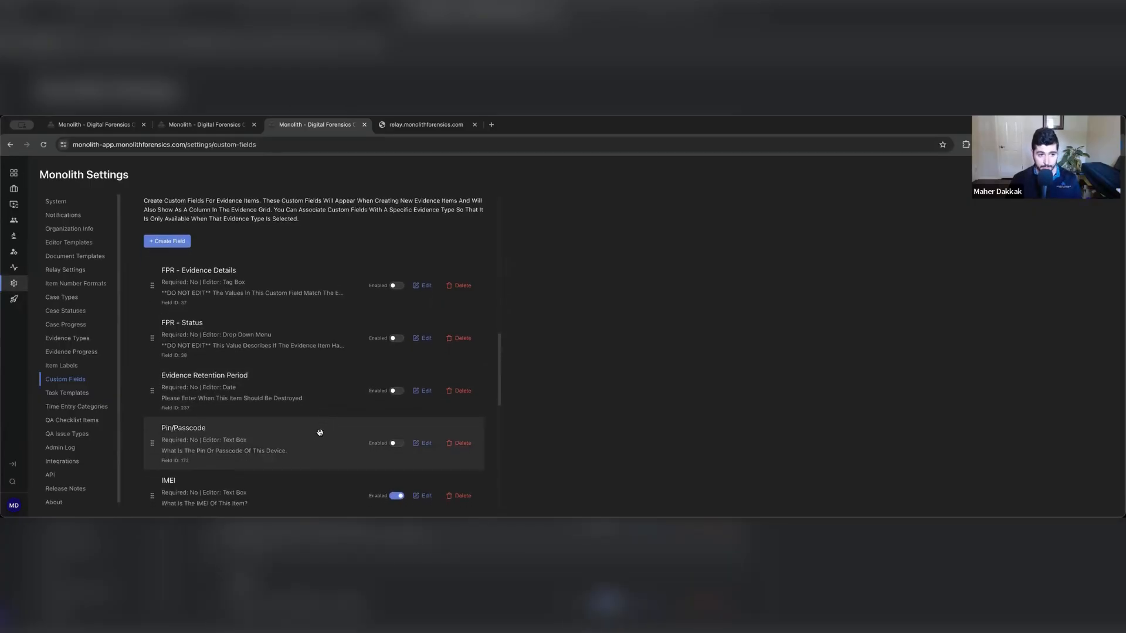
scroll(319, 456, down, 3)
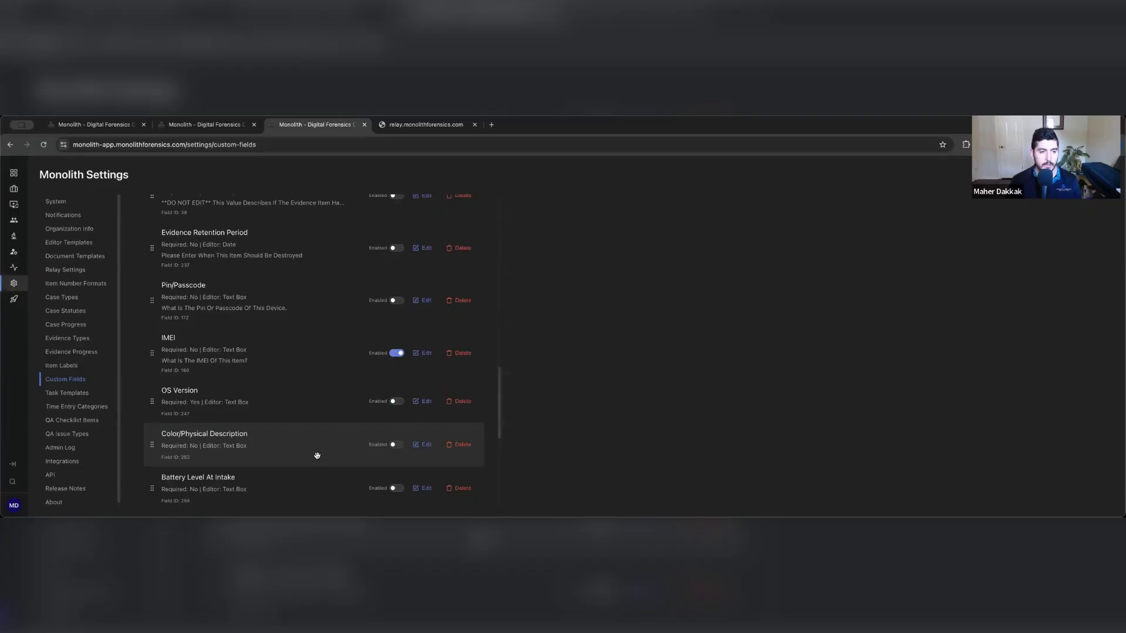
scroll(317, 454, down, 1)
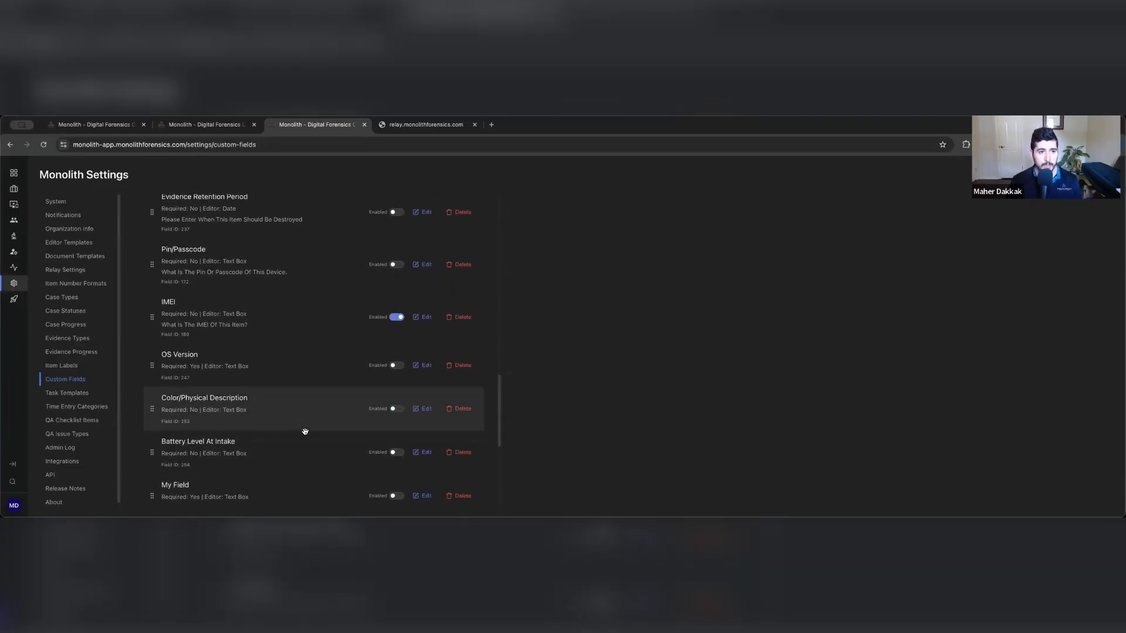
scroll(308, 432, down, 1)
scroll(314, 357, down, 5)
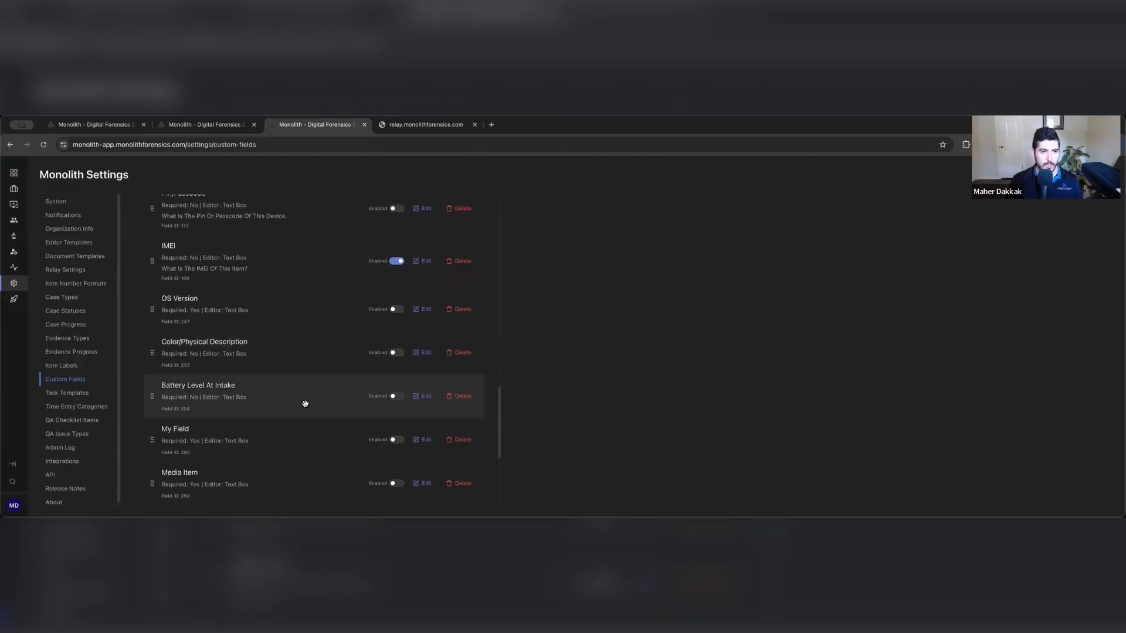
scroll(318, 446, up, 12)
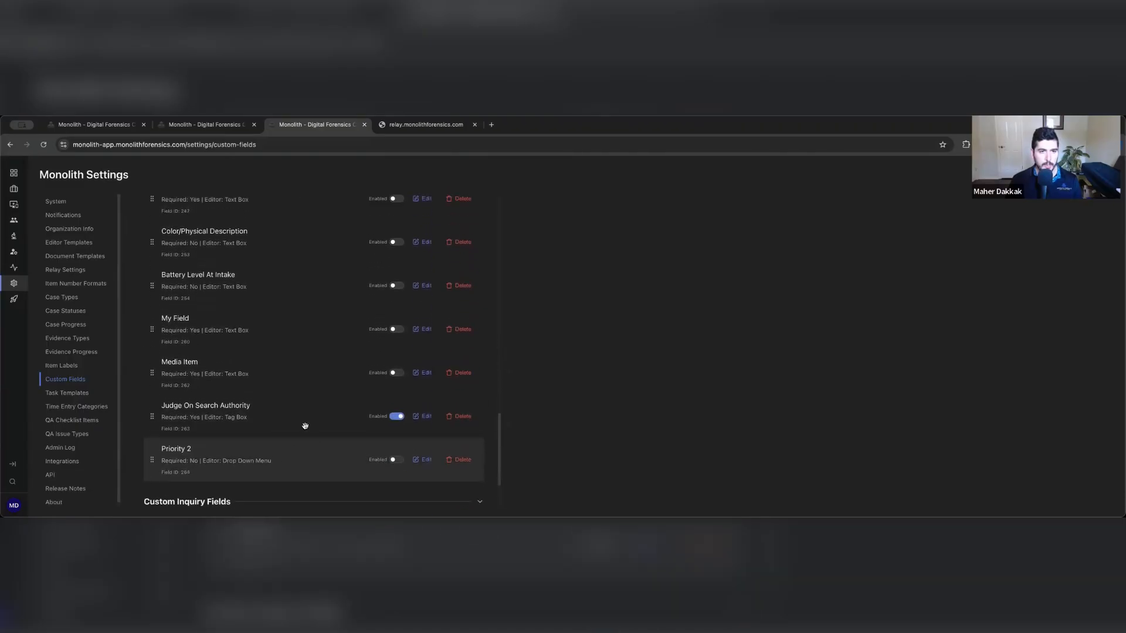
Step: Review the custom evidence fields from FPR - Evidence Details to Priority 2, comparing their required settings, editor types and enabled states
scroll(284, 404, down, 3)
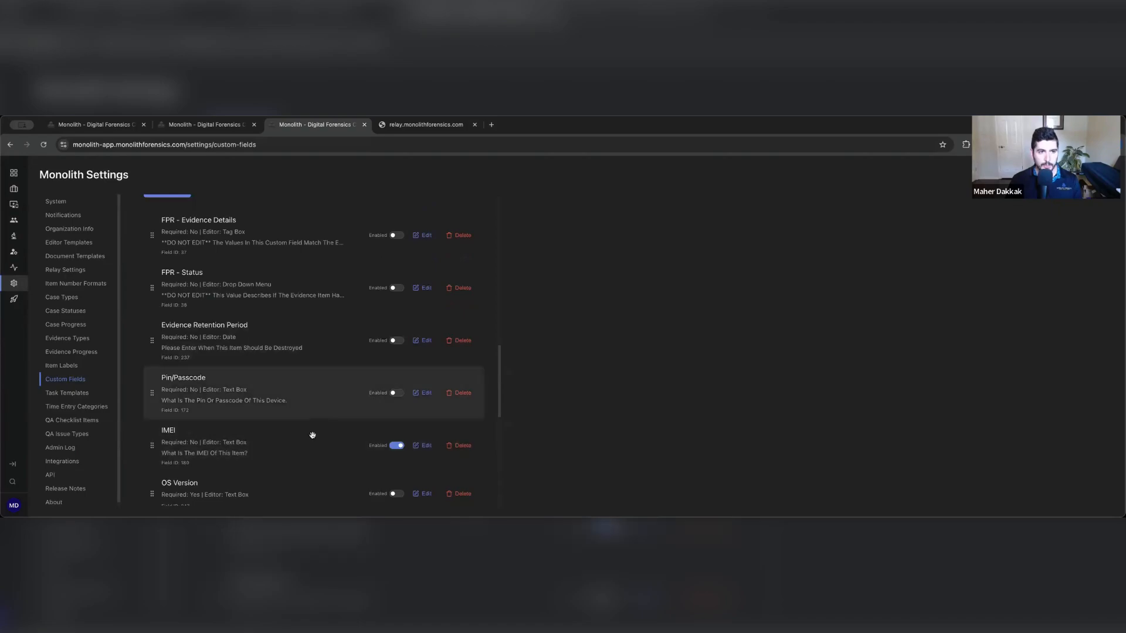
scroll(313, 437, down, 4)
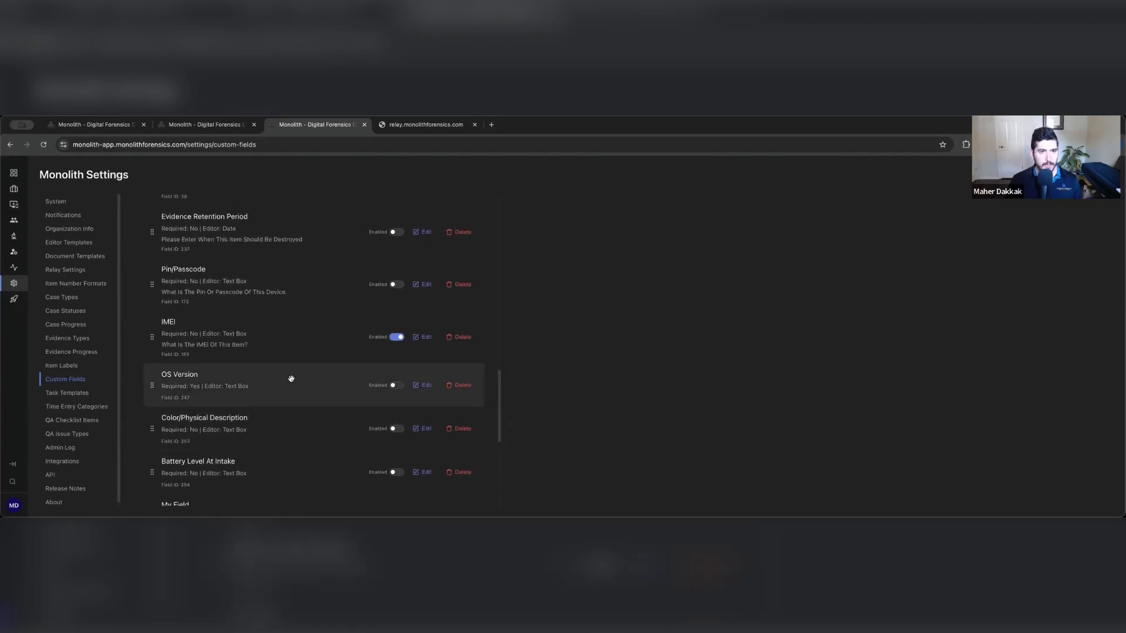
scroll(291, 381, up, 10)
scroll(298, 398, down, 9)
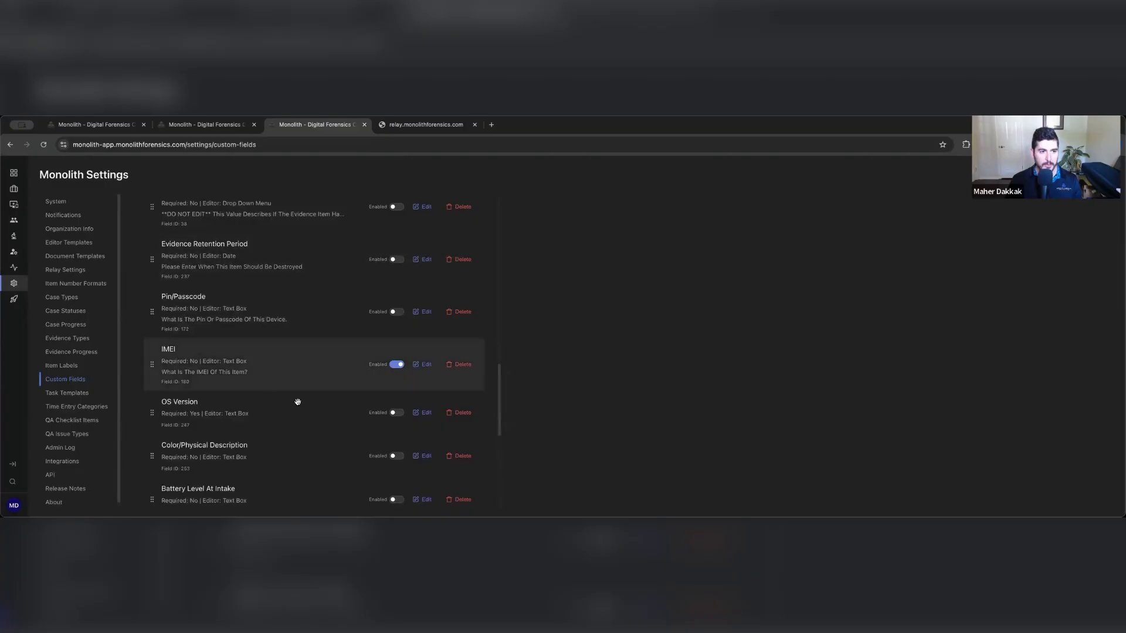
scroll(297, 401, down, 4)
scroll(295, 378, up, 6)
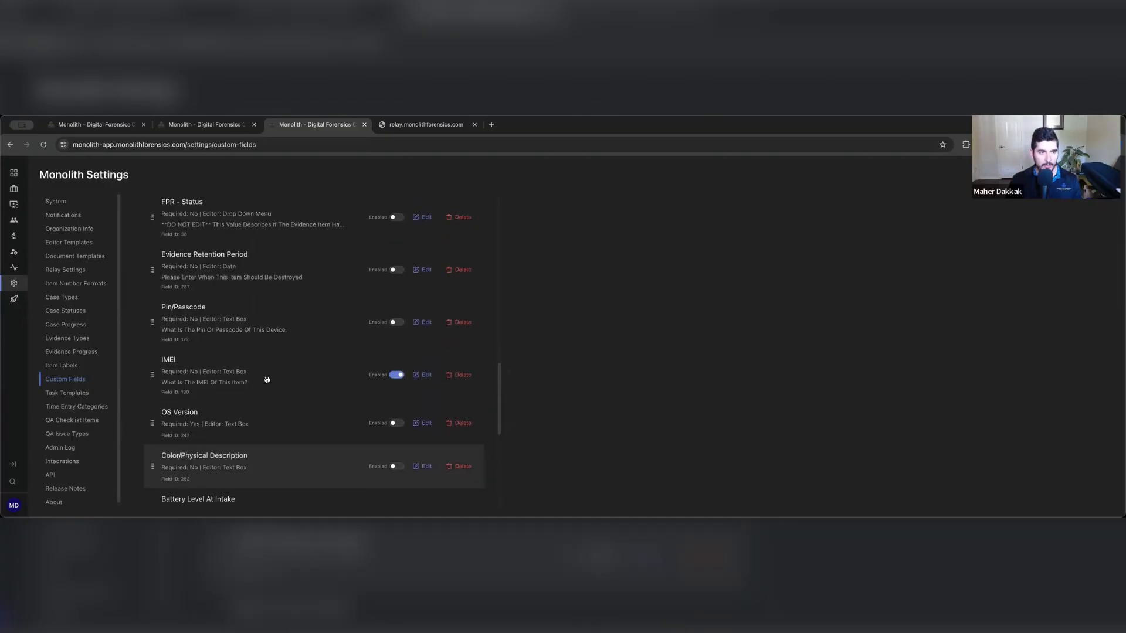
scroll(284, 365, down, 1)
scroll(284, 385, down, 11)
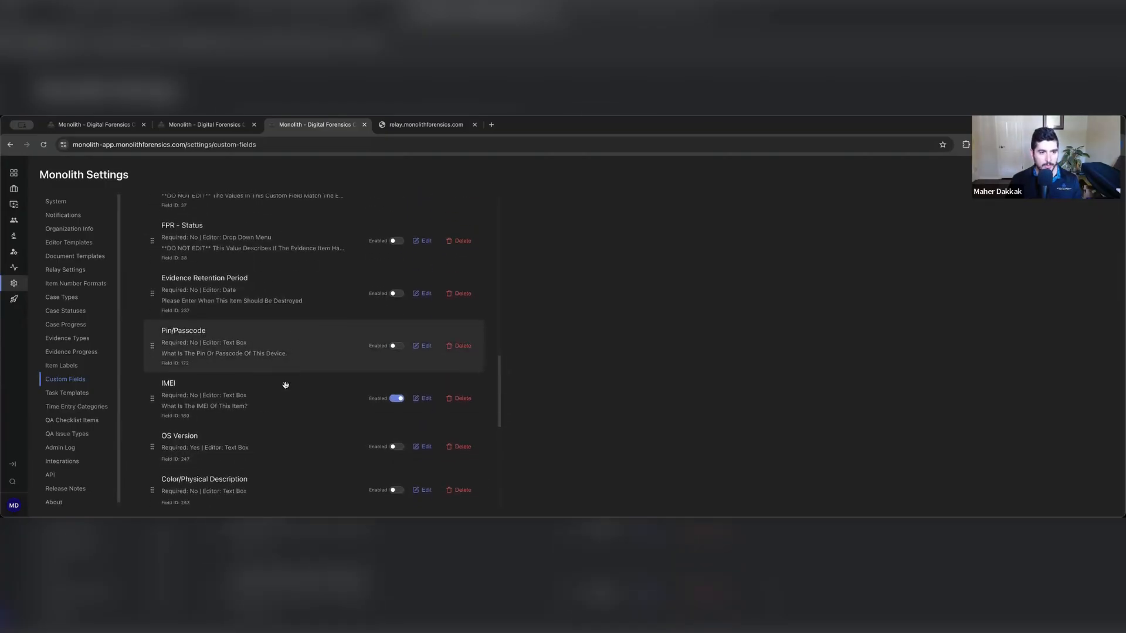
scroll(309, 392, up, 10)
scroll(310, 391, up, 8)
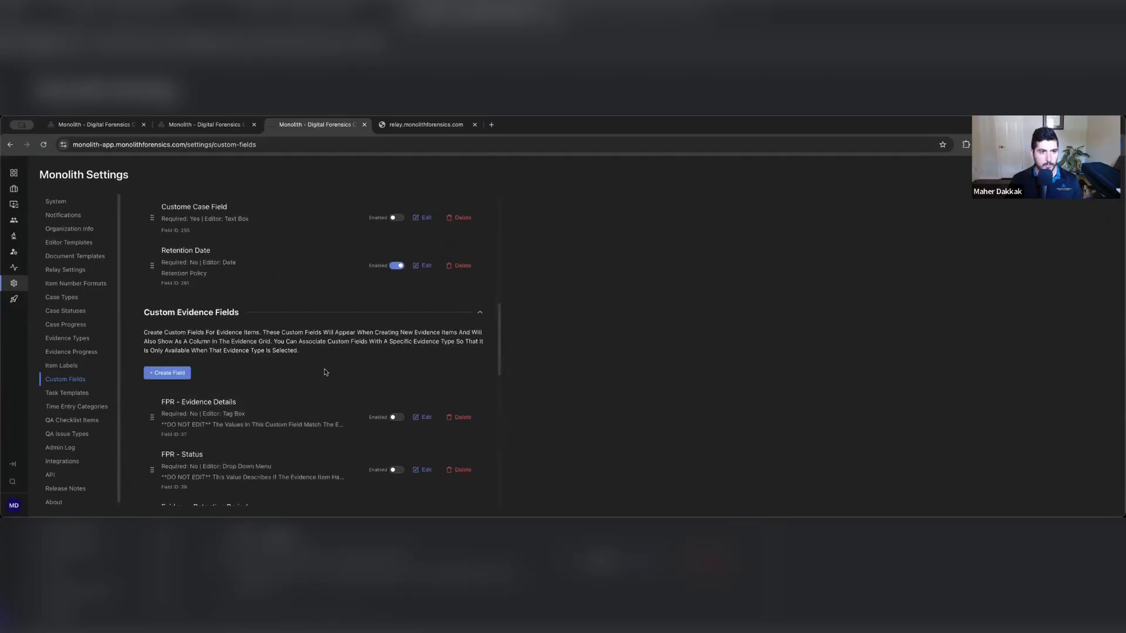
Step: Collapse the custom evidence fields and start a new custom acquisition field named Tool Version Used
click(480, 310)
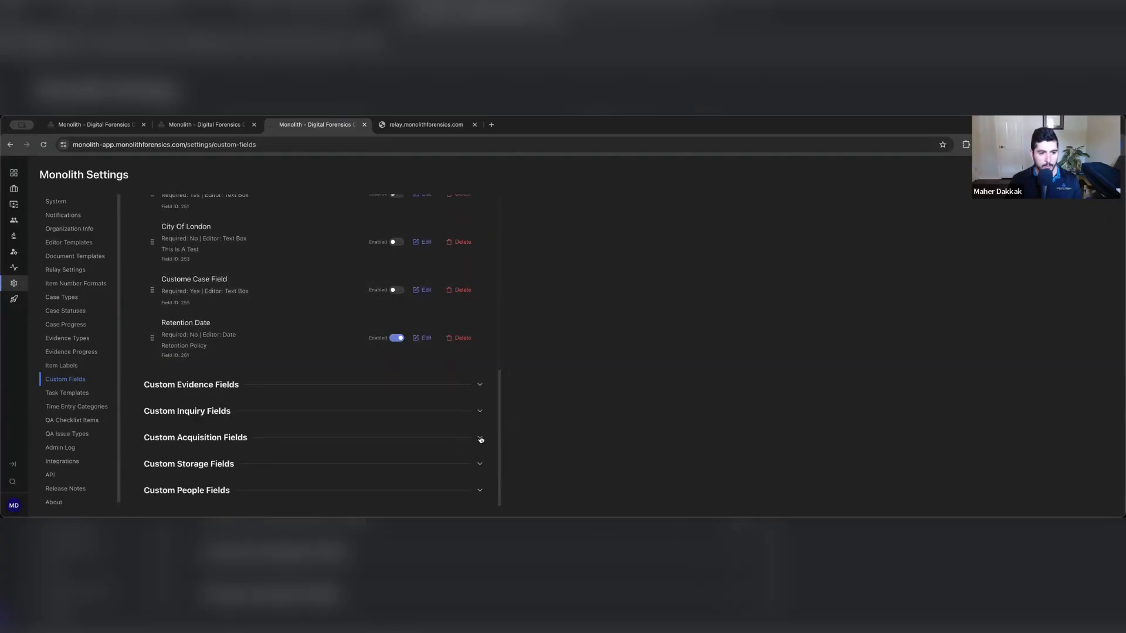
click(451, 432)
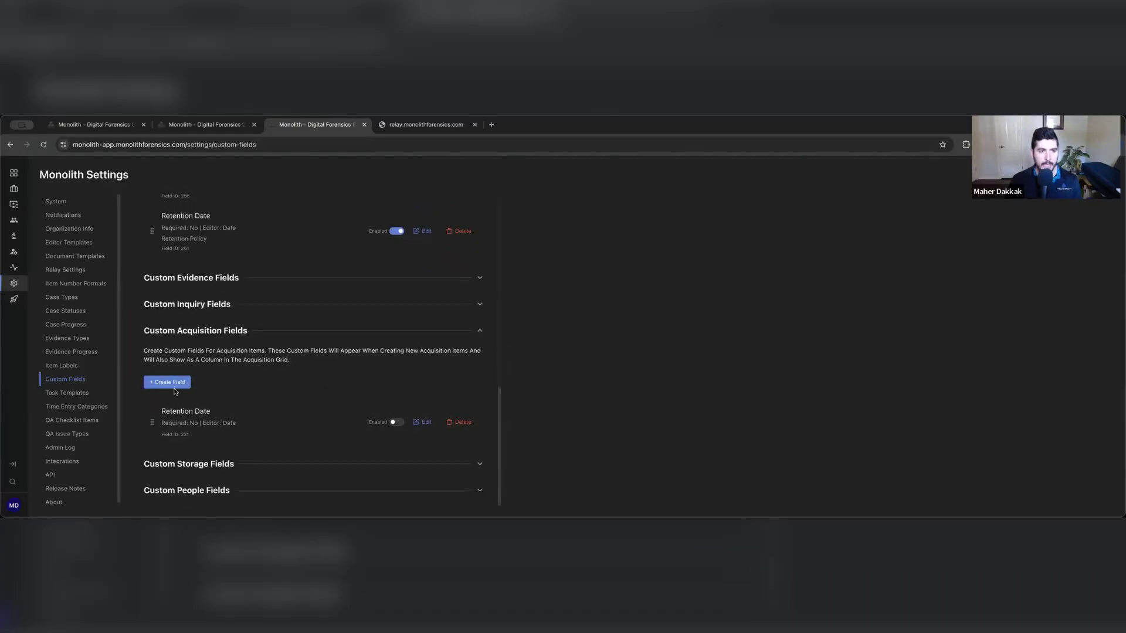
click(177, 388)
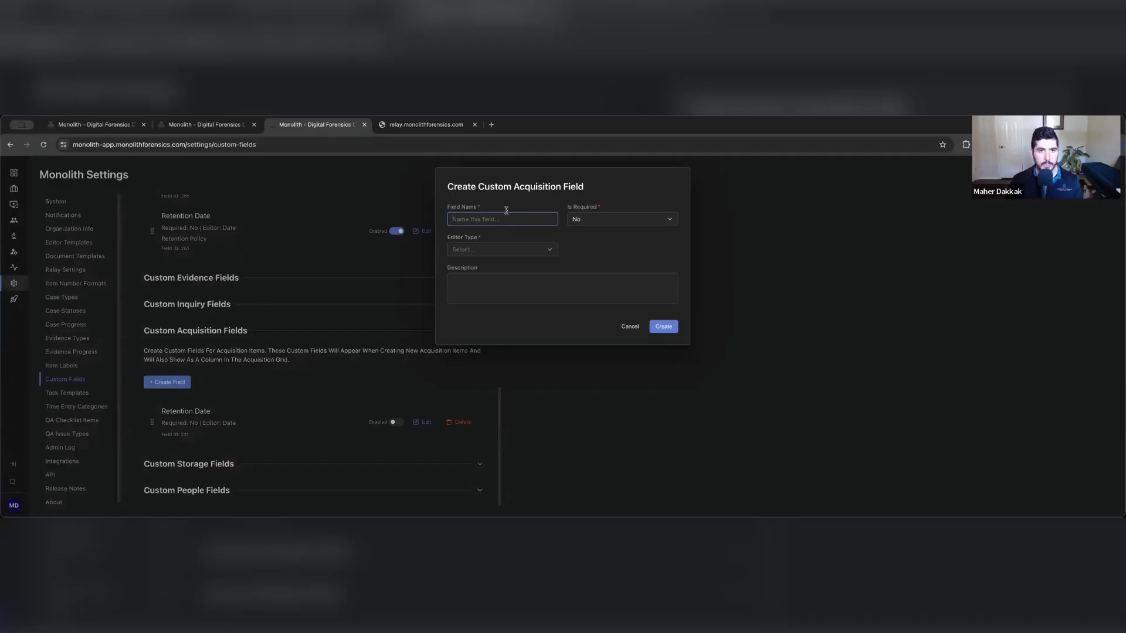
text(T)
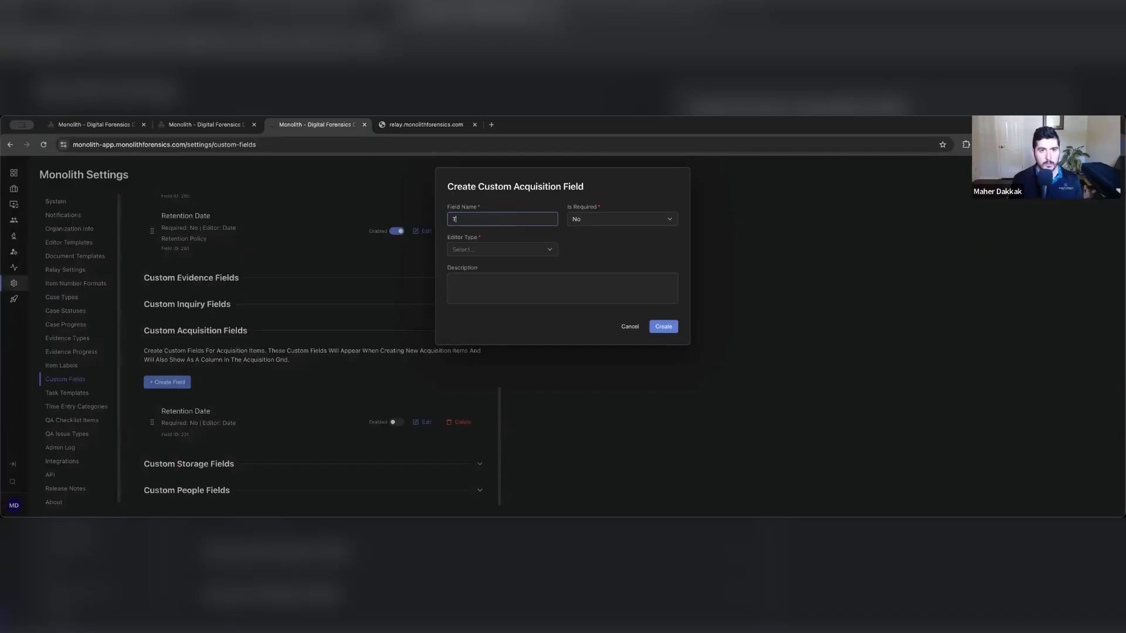
text(ool Version Use)
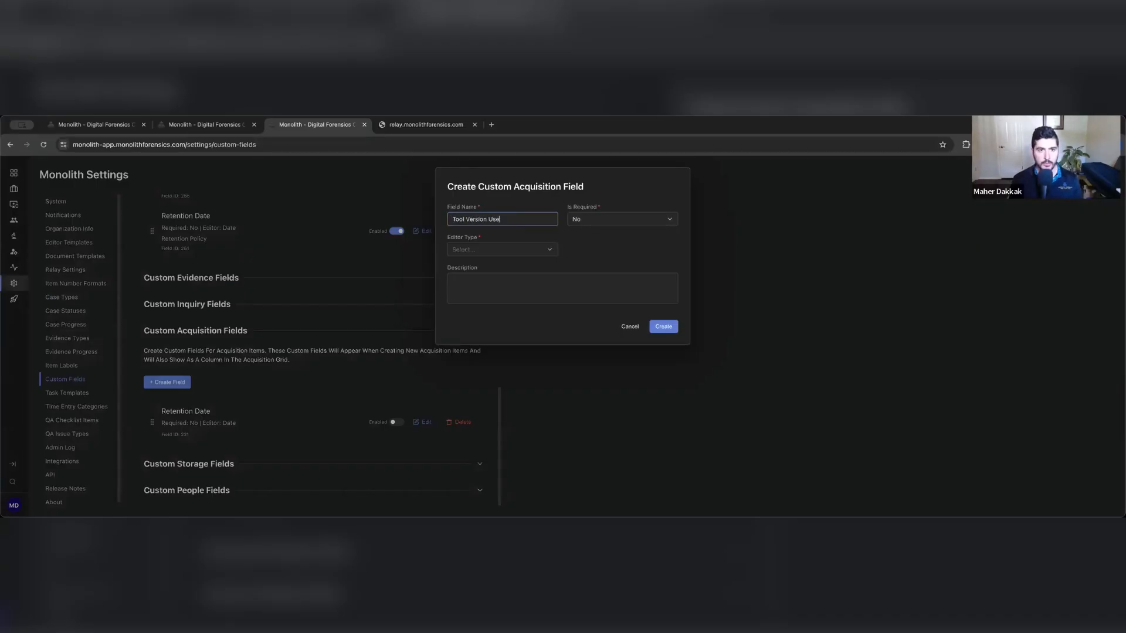
text(d)
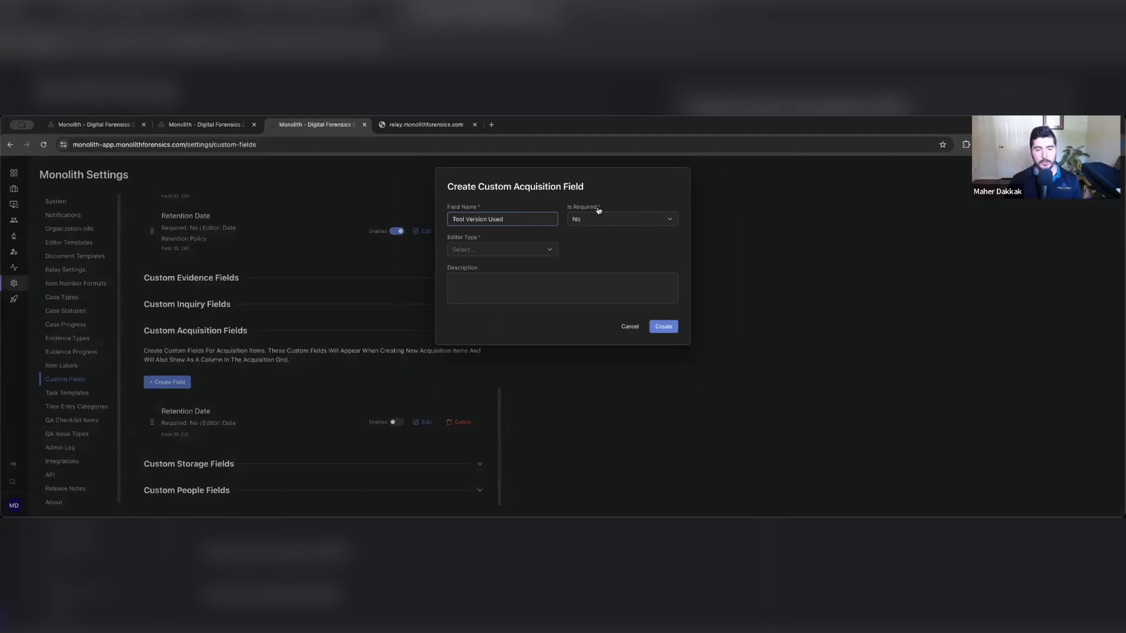
Step: Review the Is Required options for the new acquisition field and make it required
mouse_move(598, 210)
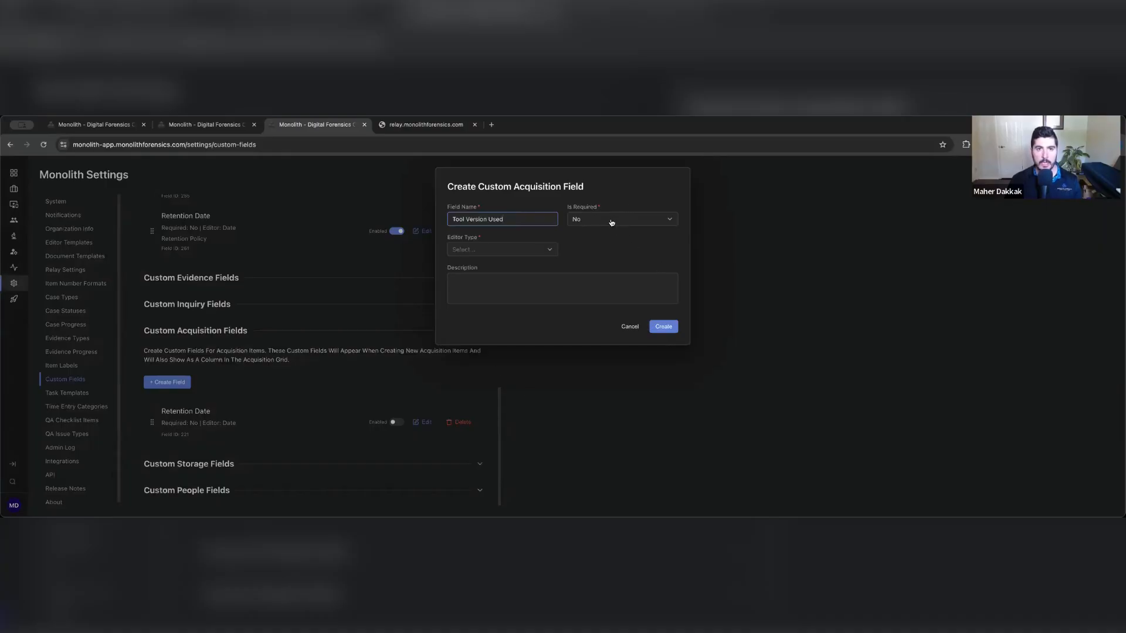
click(612, 223)
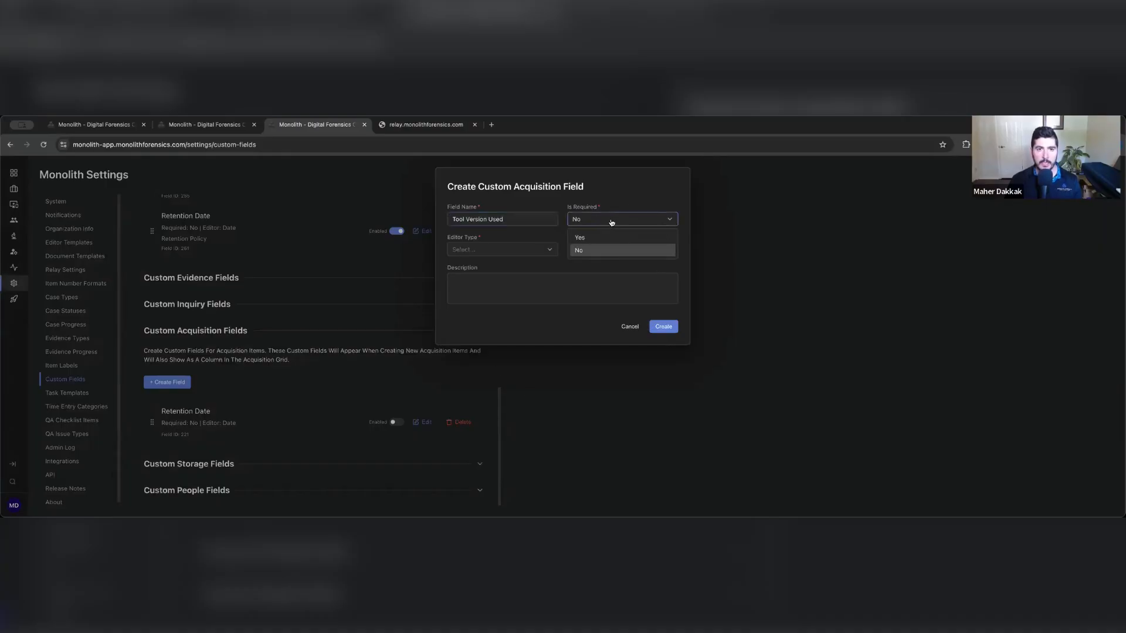
click(637, 183)
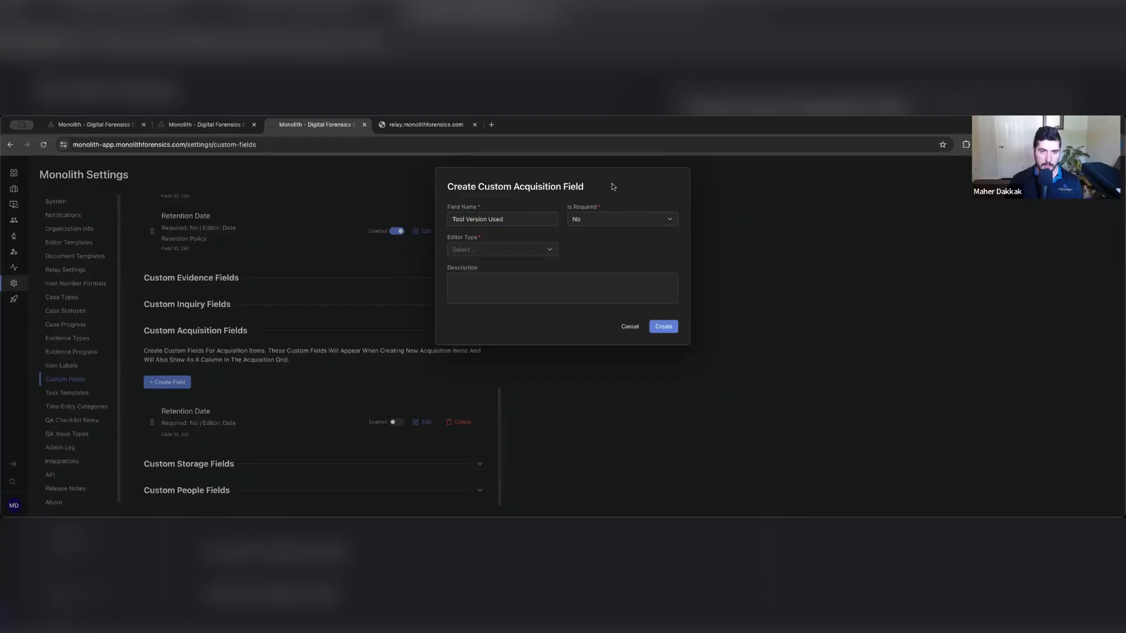
click(641, 218)
click(687, 237)
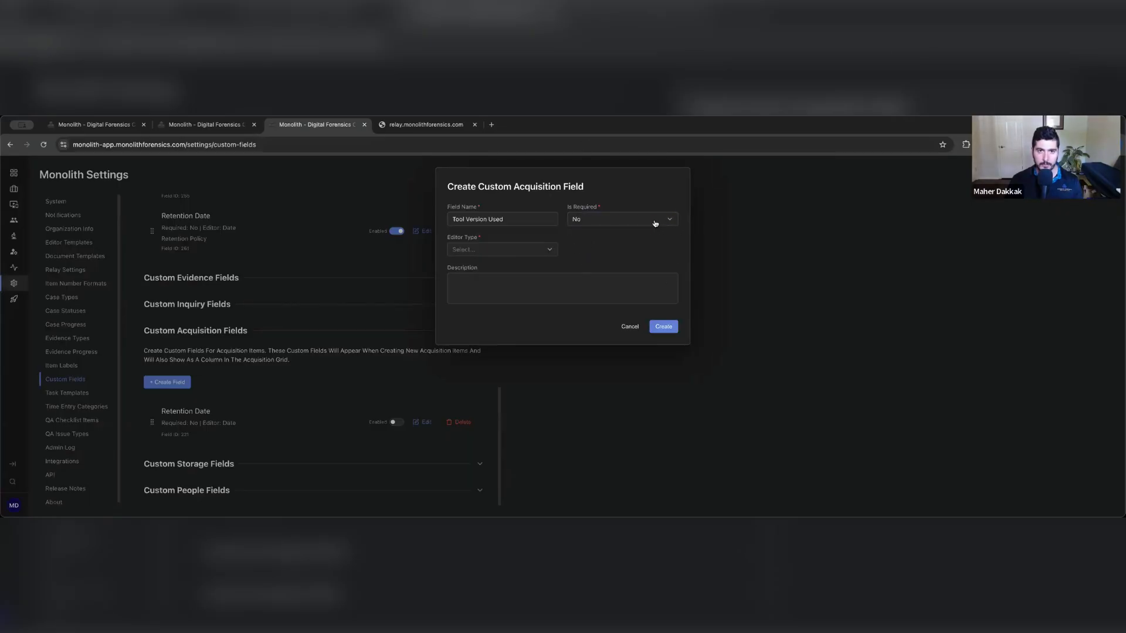
click(652, 221)
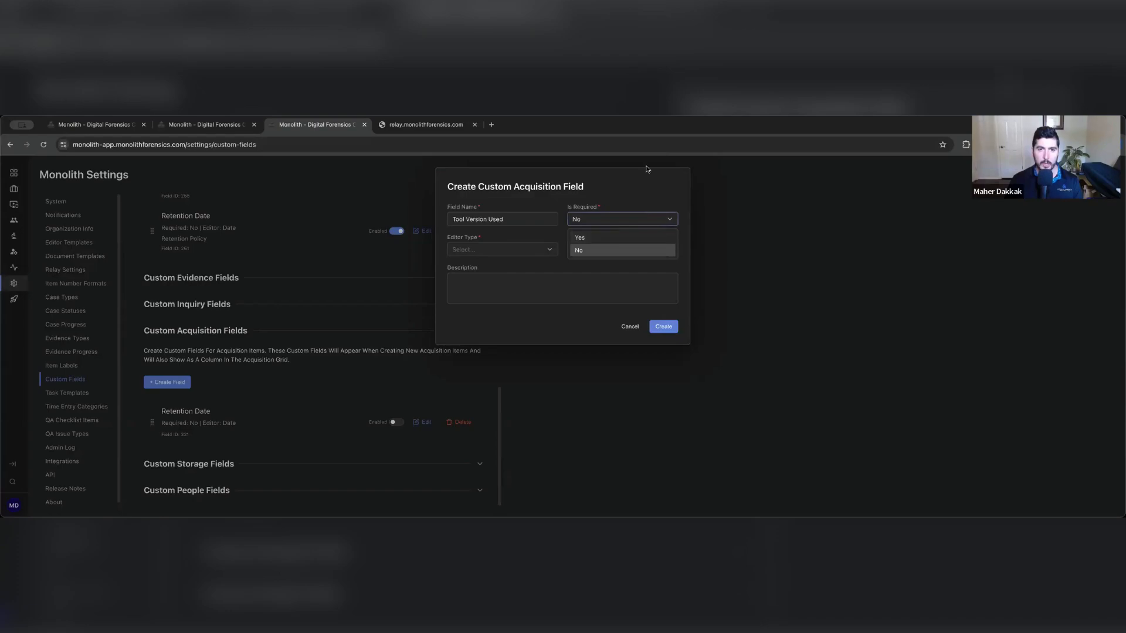
click(612, 218)
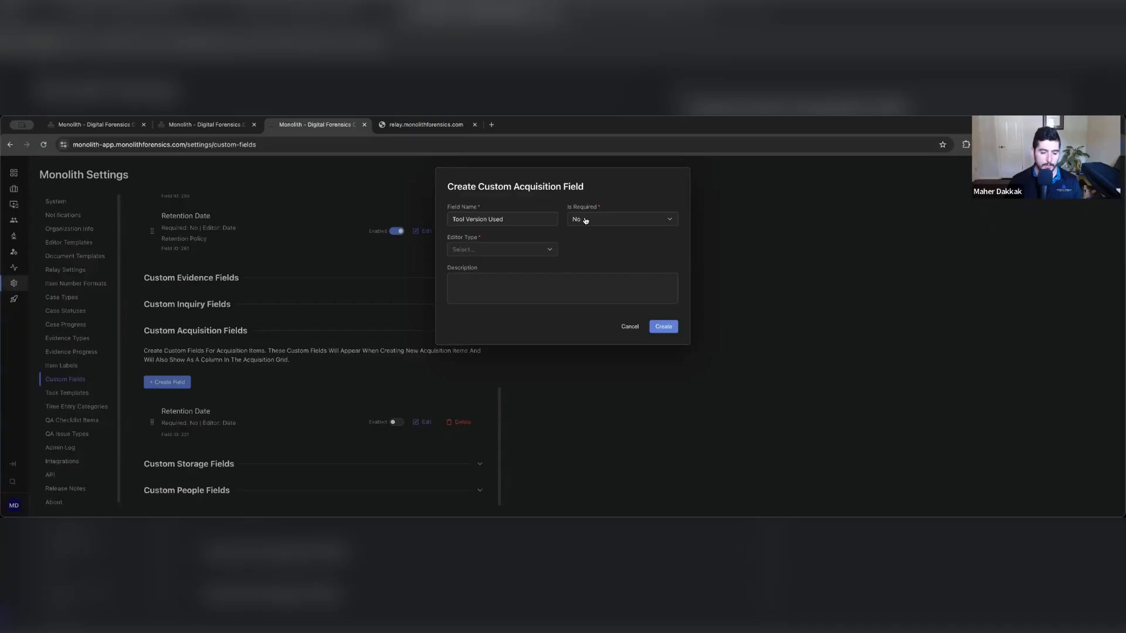
click(585, 220)
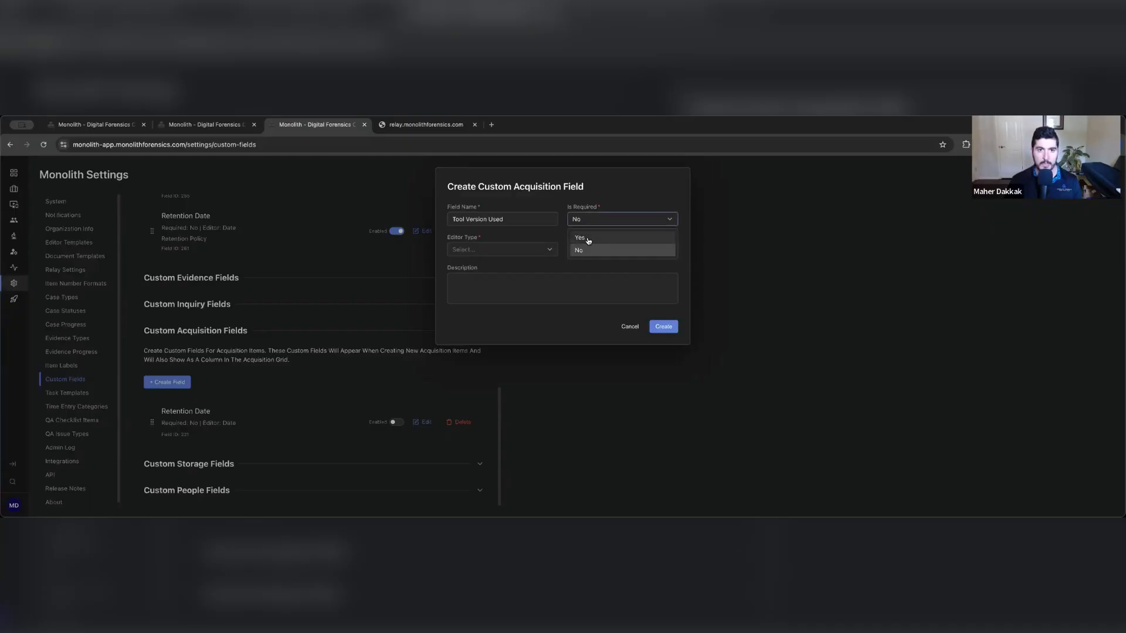
click(589, 240)
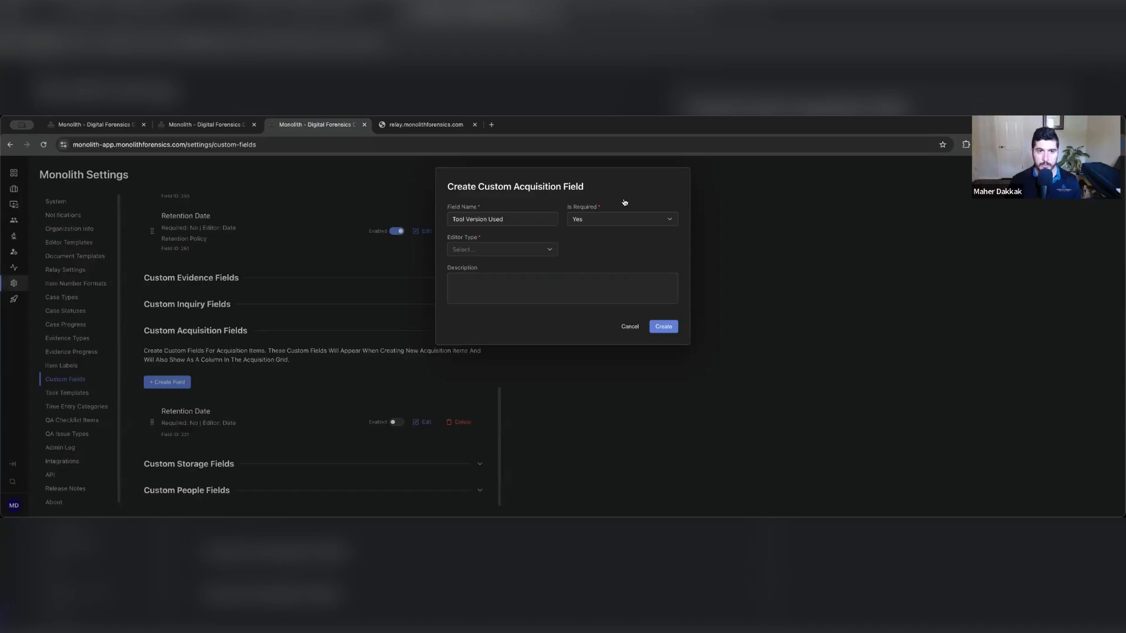
Step: Try the Text Box editor type with the description "I can write anything I want", and clear the description
click(550, 252)
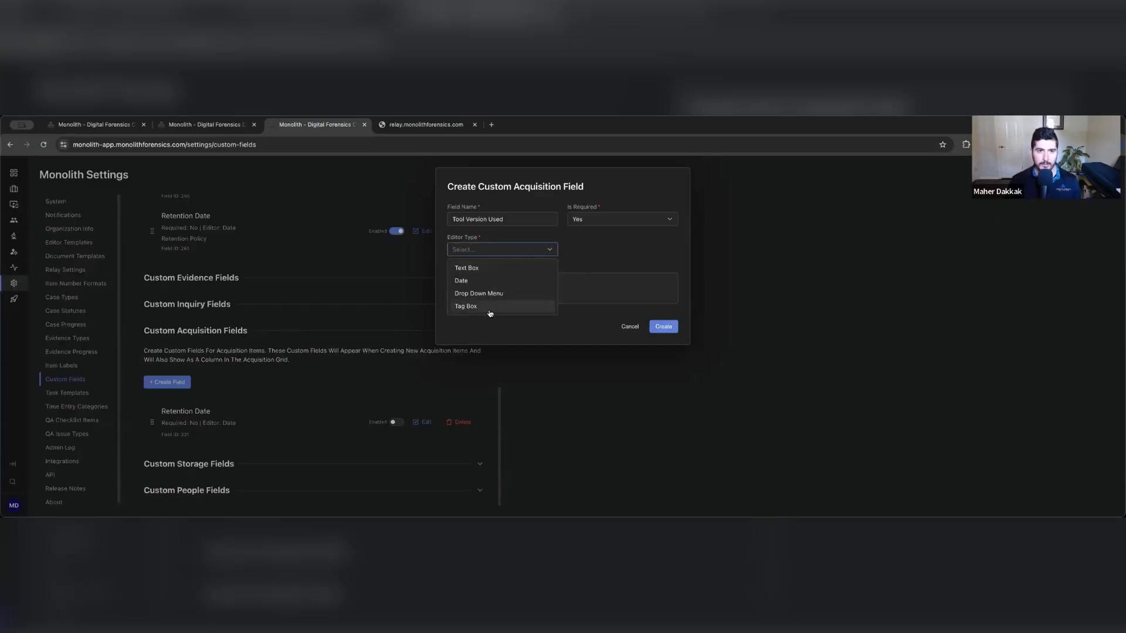
click(533, 269)
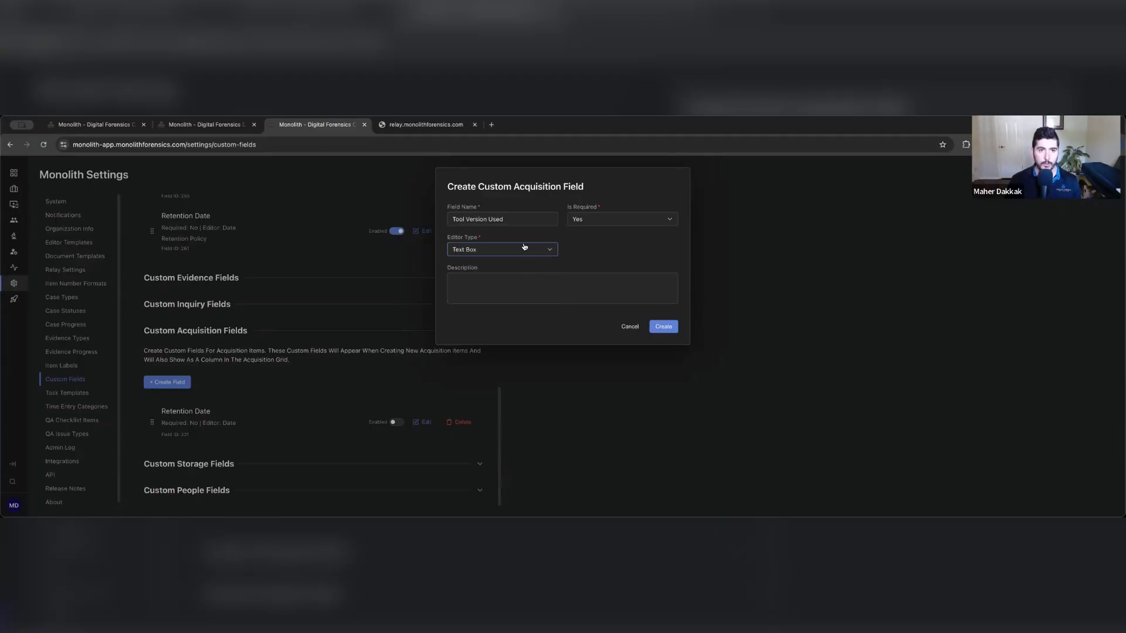
click(497, 288)
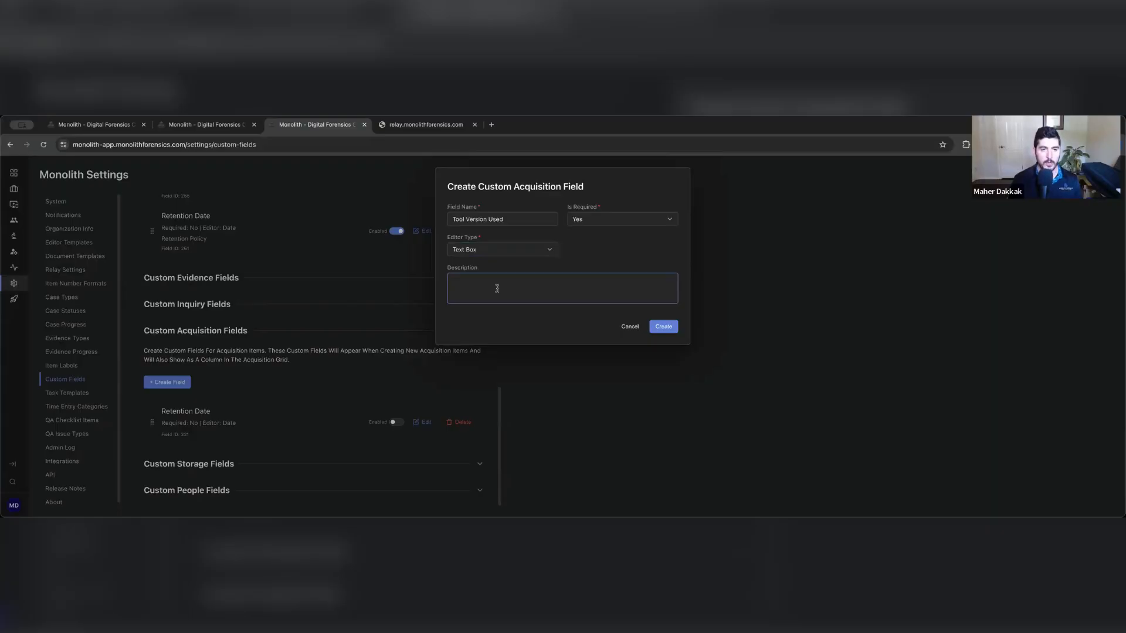
text(I can write anyt)
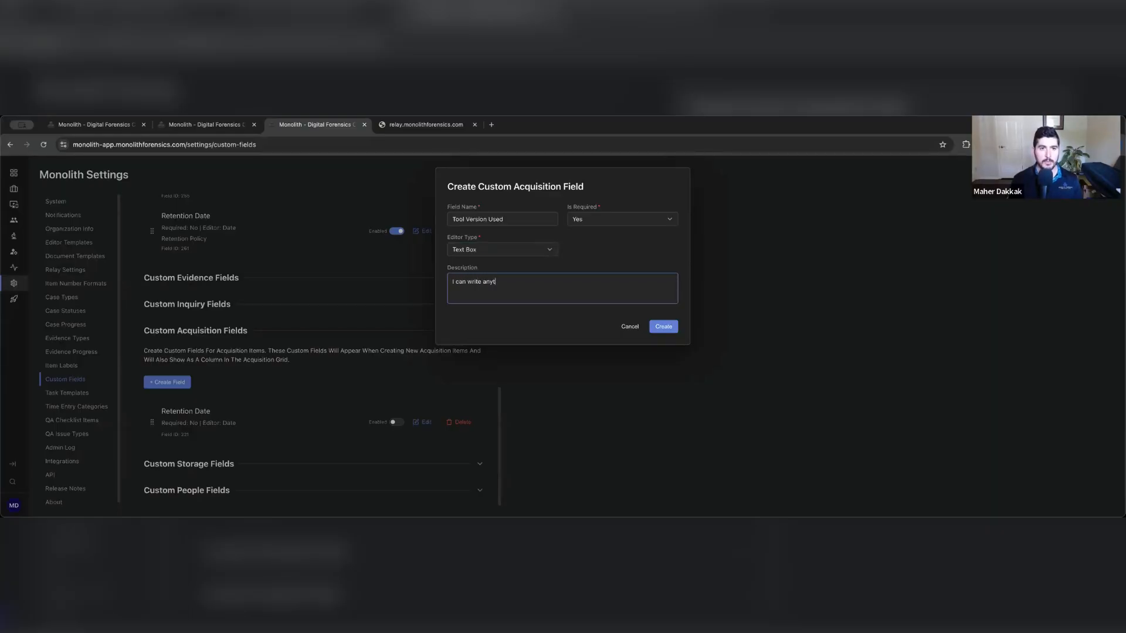
text(hing I want)
key(ctrl+a)
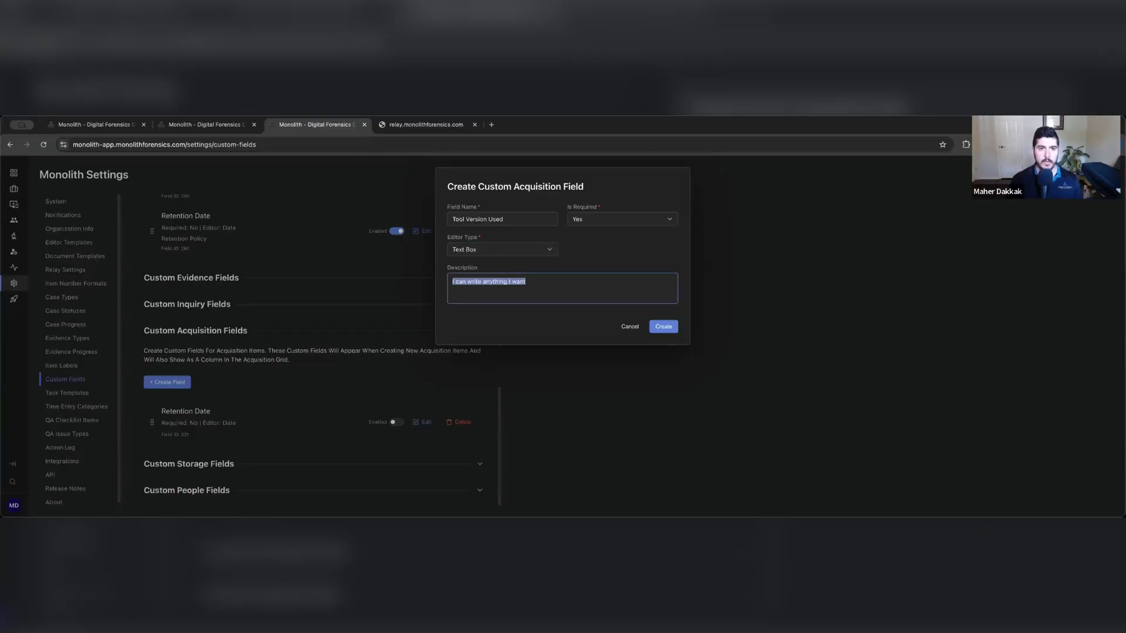
key(BackSpace)
Step: Try Date as the editor type of the new acquisition field
click(532, 253)
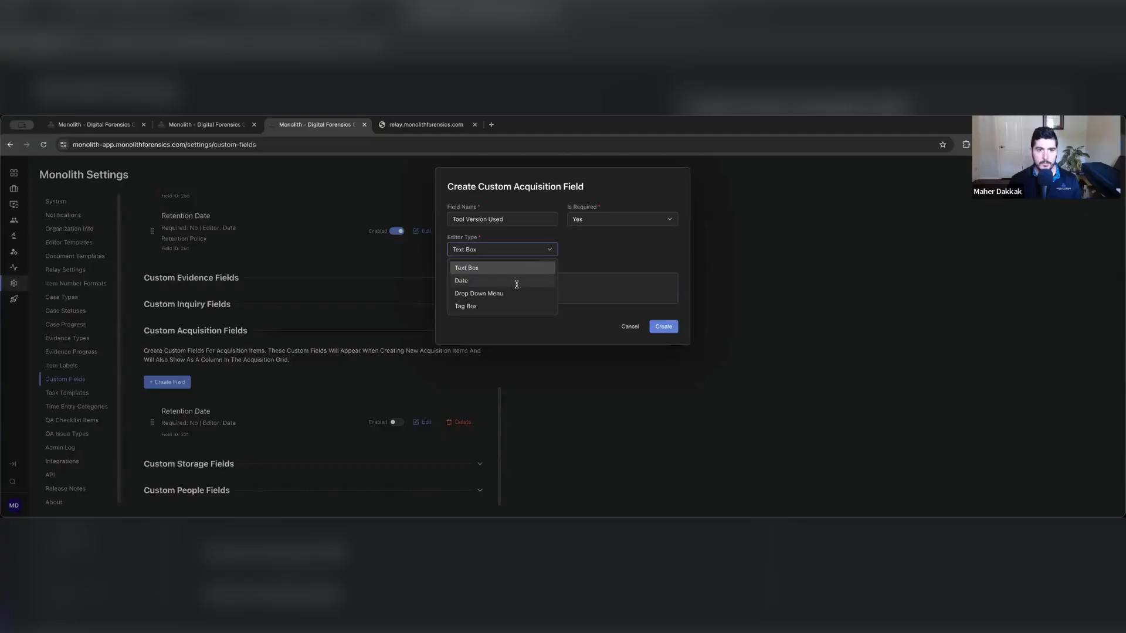
click(516, 284)
click(487, 280)
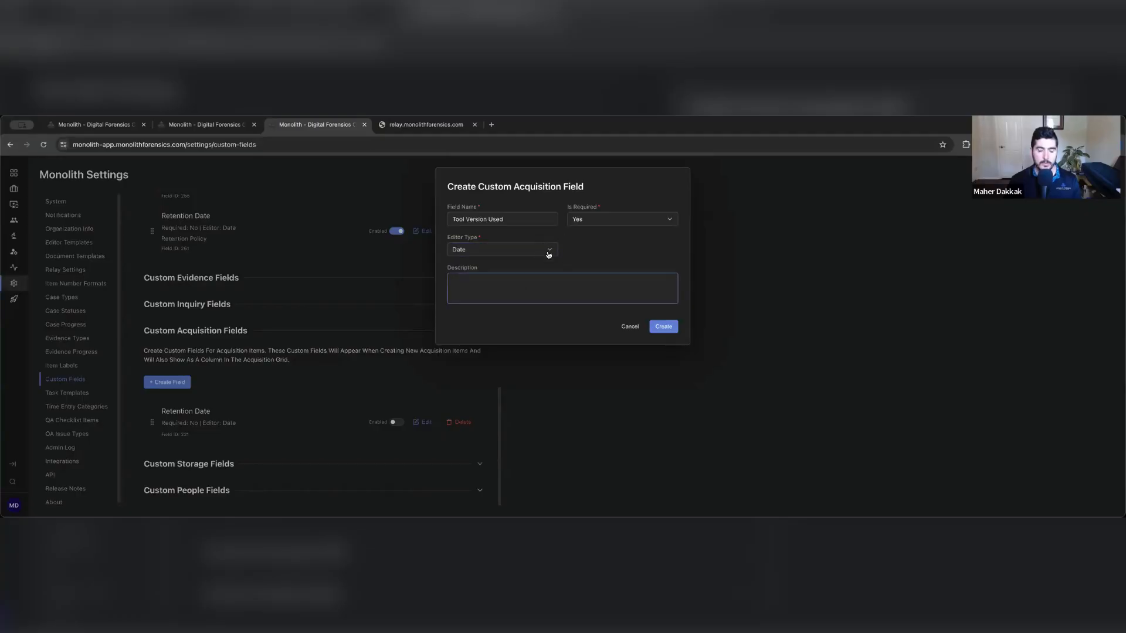
Step: Set the editor type to Drop Down Menu and add Apples and Oranges as its selection options
click(530, 250)
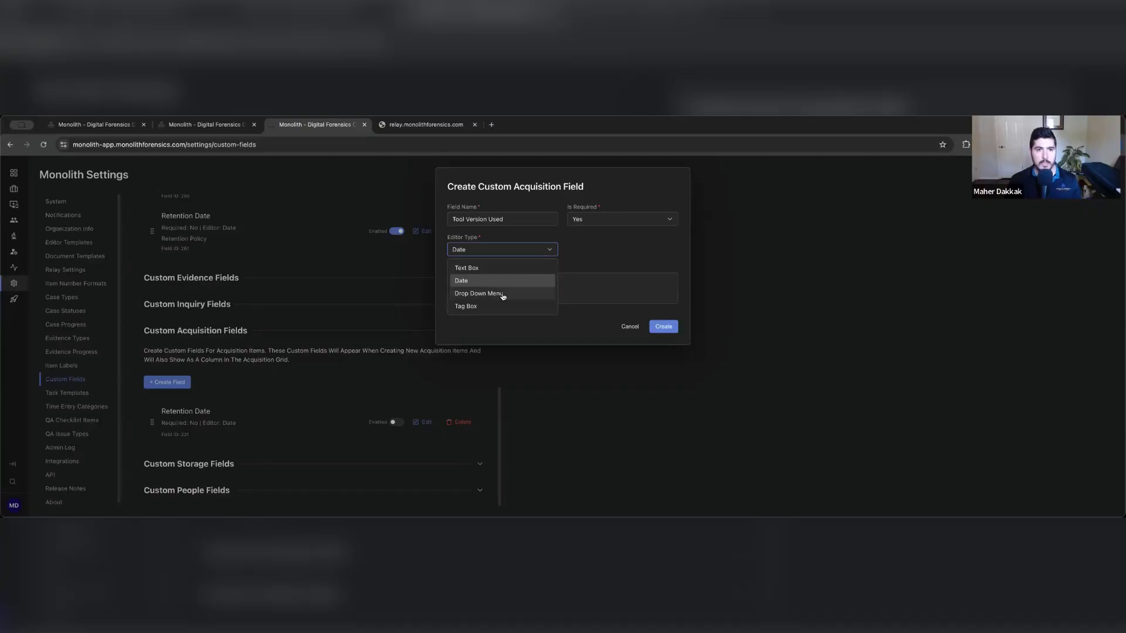
click(502, 294)
click(507, 279)
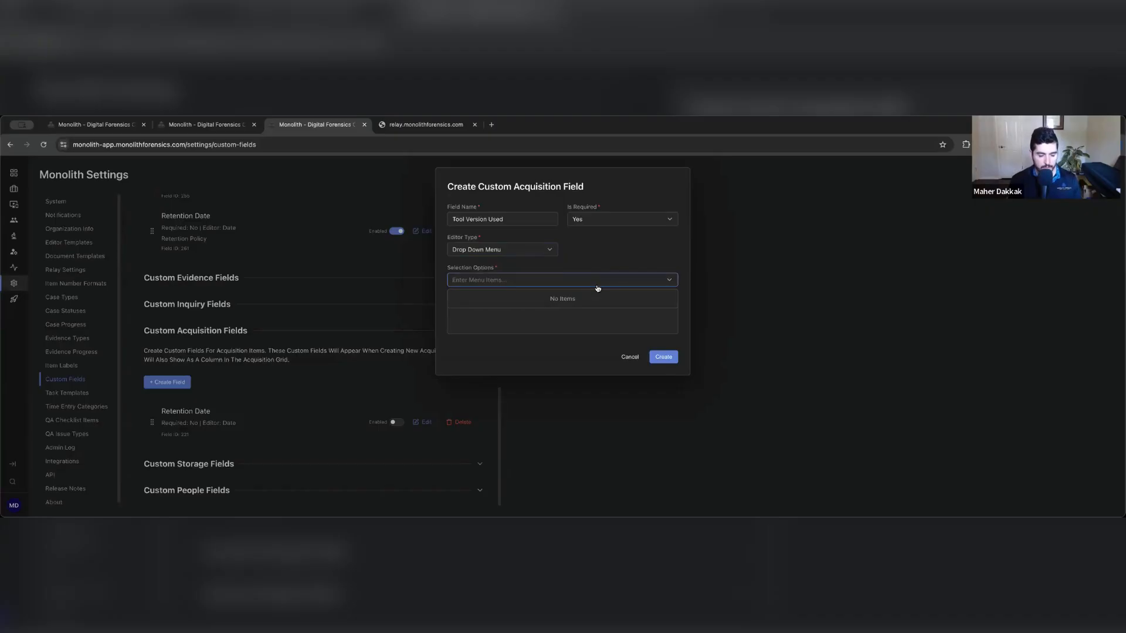
text(Apples)
key(Return)
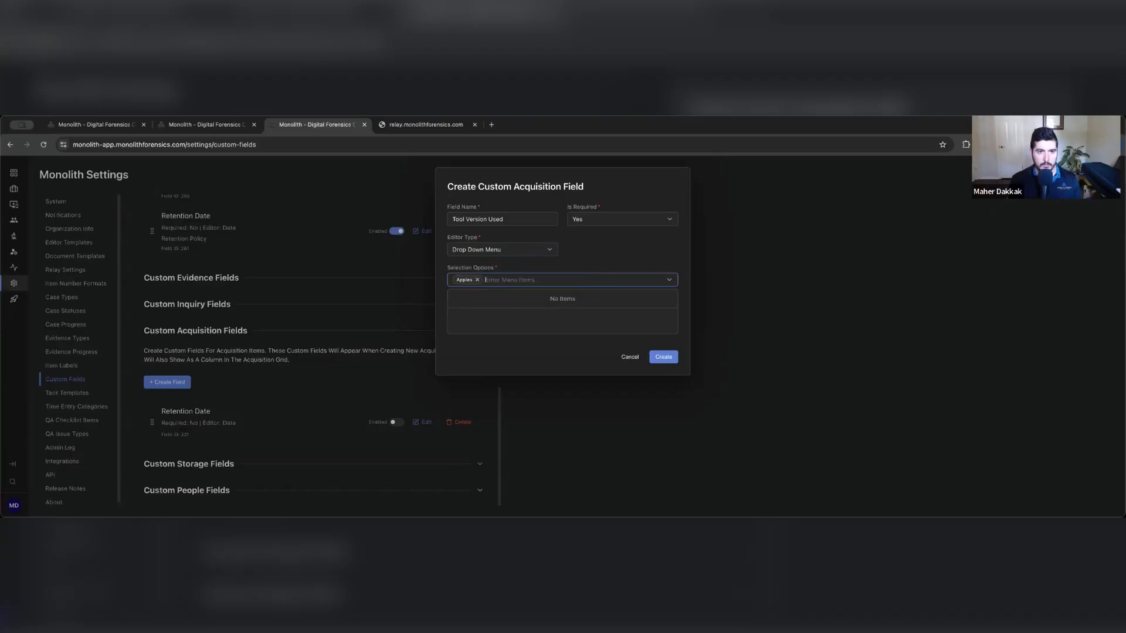
text(Oranges)
key(Return)
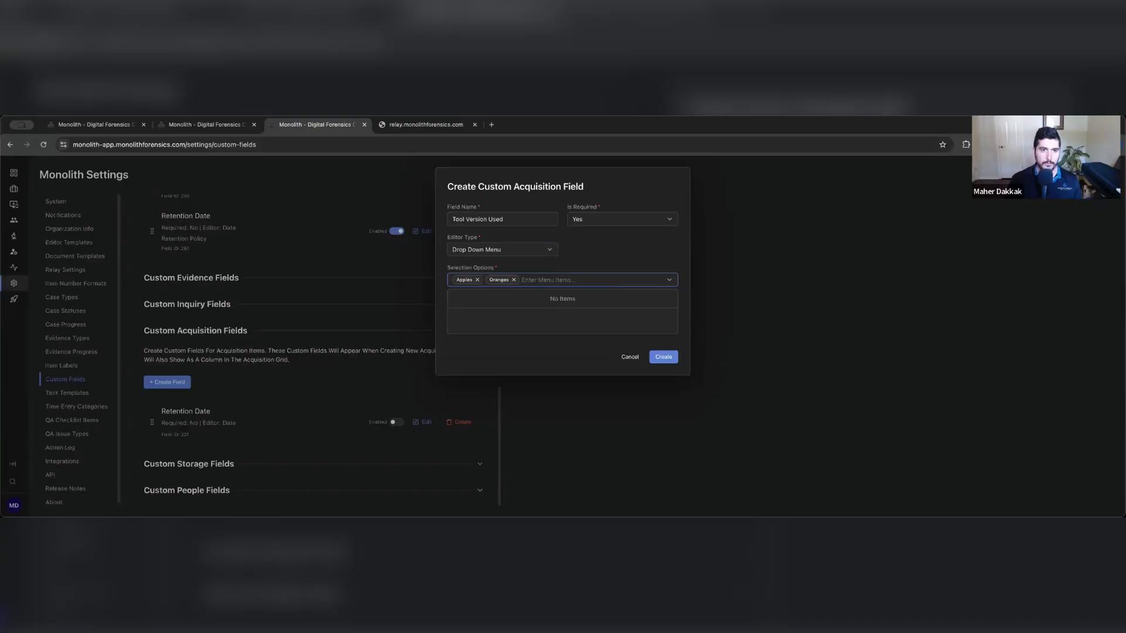
click(619, 262)
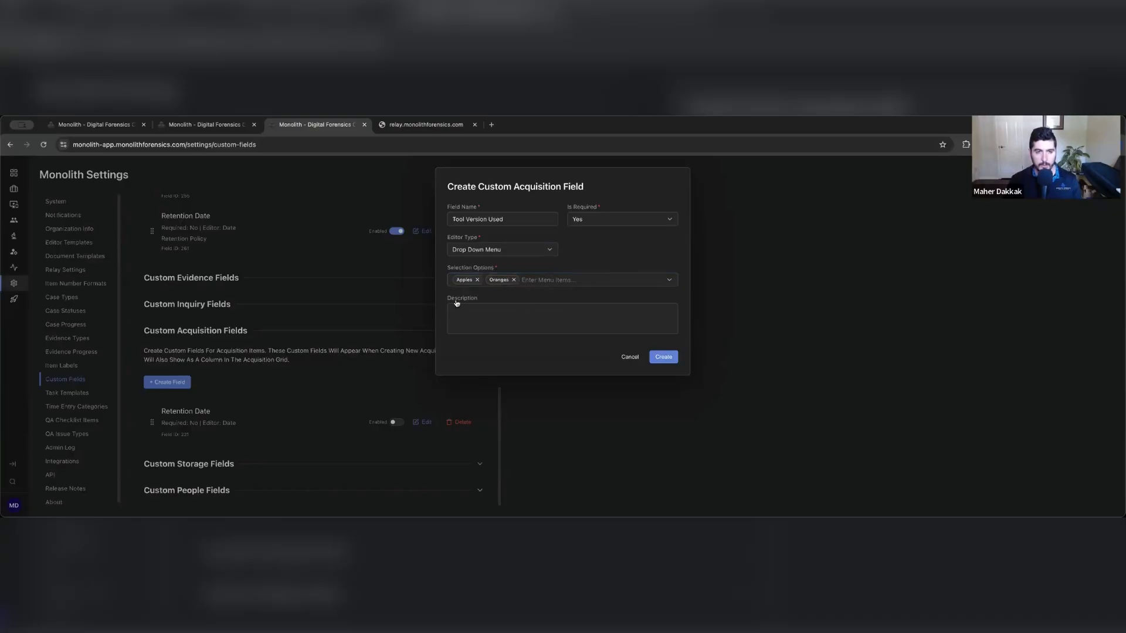
Step: Leave the description blank and change the new field's editor type to Tag Box
click(493, 314)
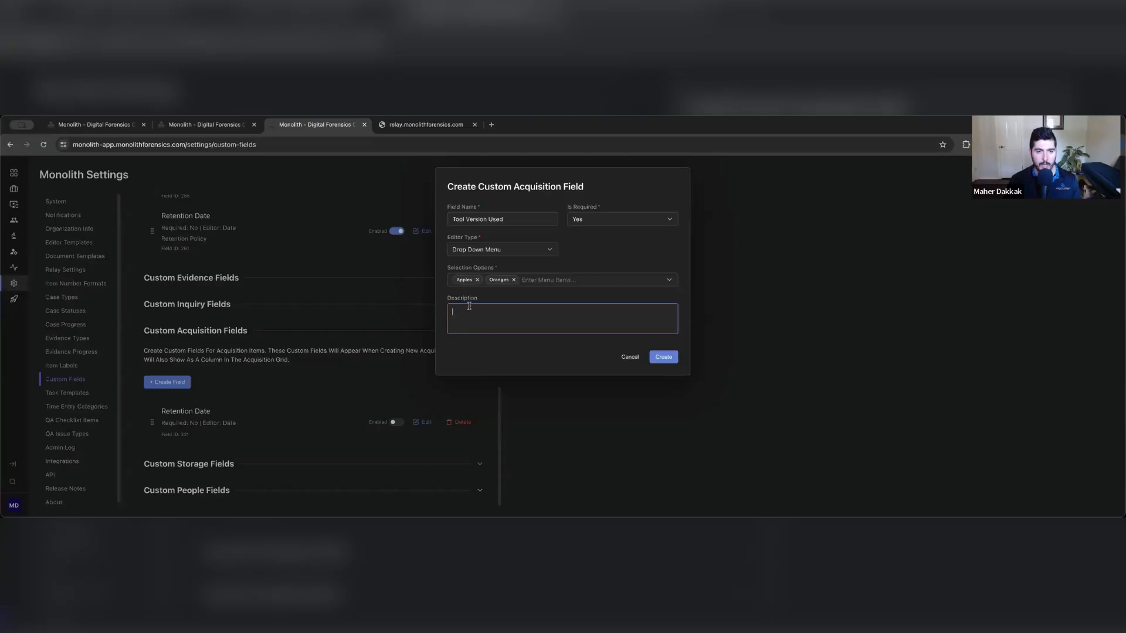
click(526, 250)
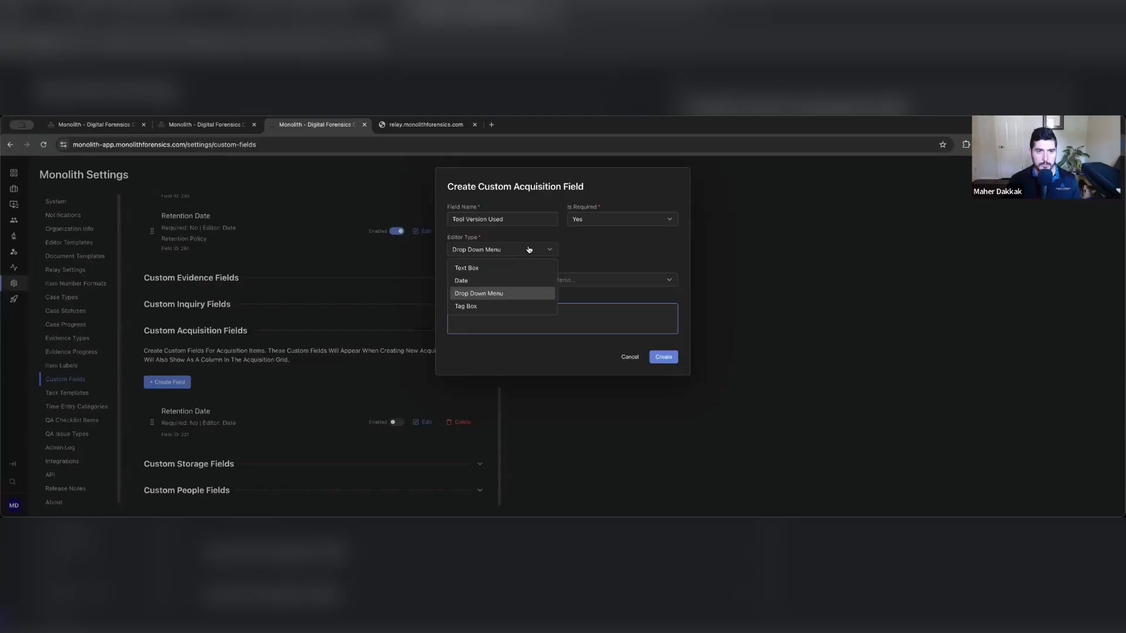
click(470, 306)
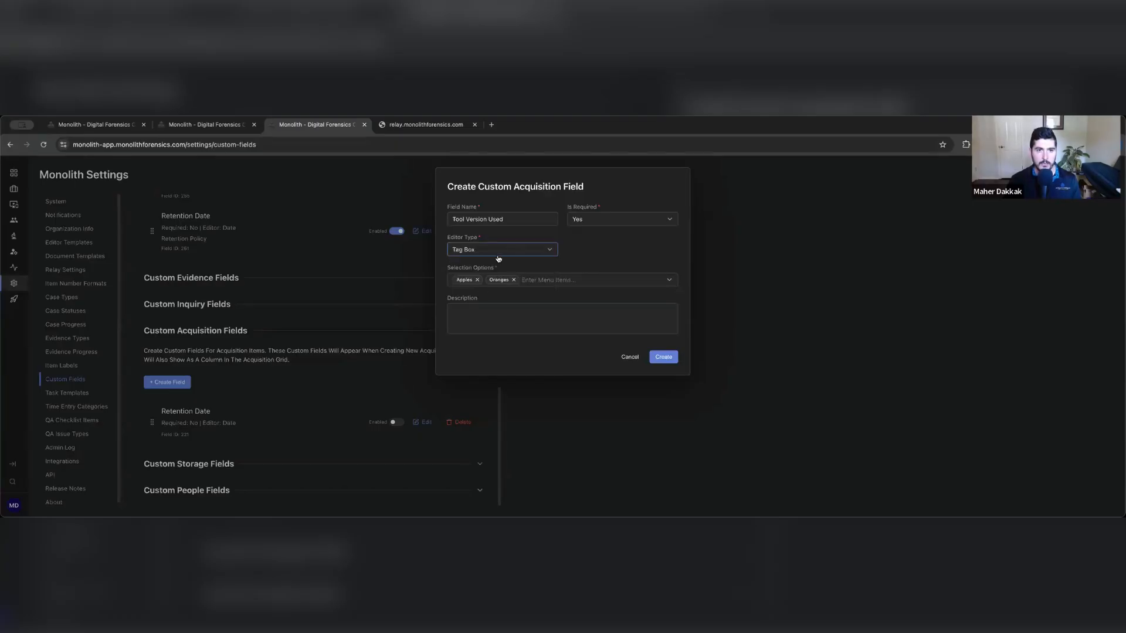
Step: Try Text Box as the new acquisition field's editor type and review the other editor types on offer
click(497, 251)
click(473, 270)
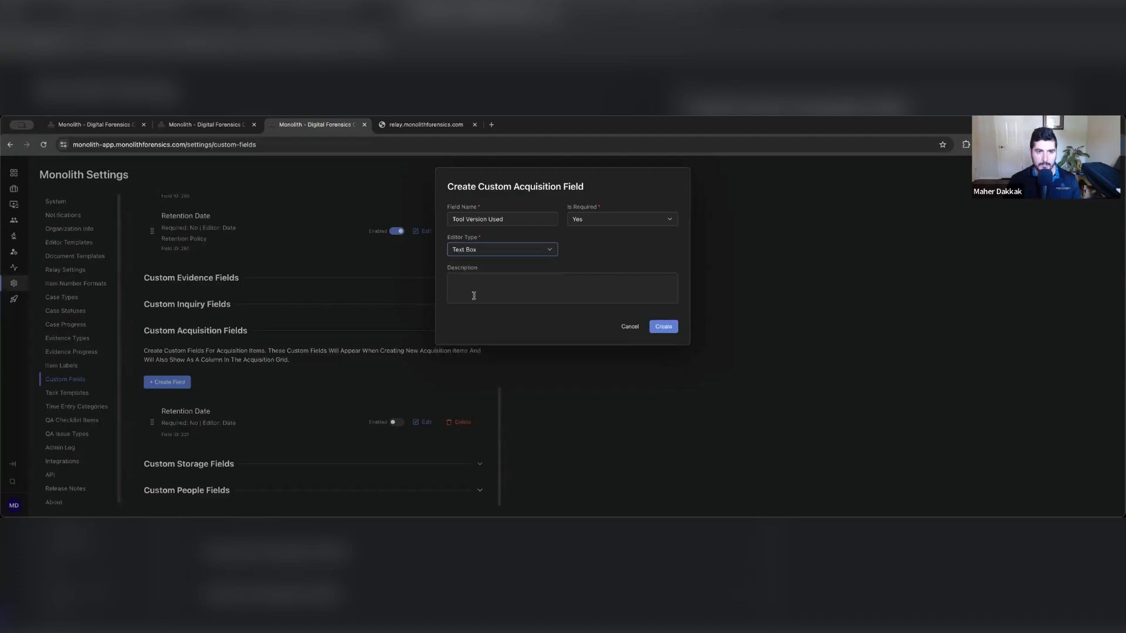
click(478, 288)
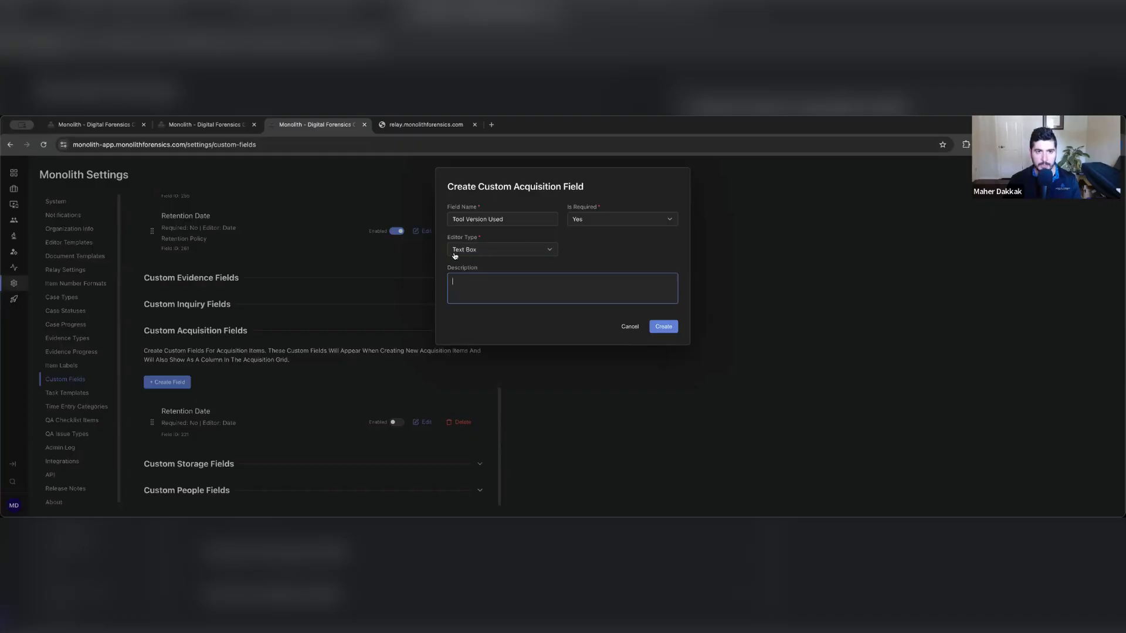
click(500, 251)
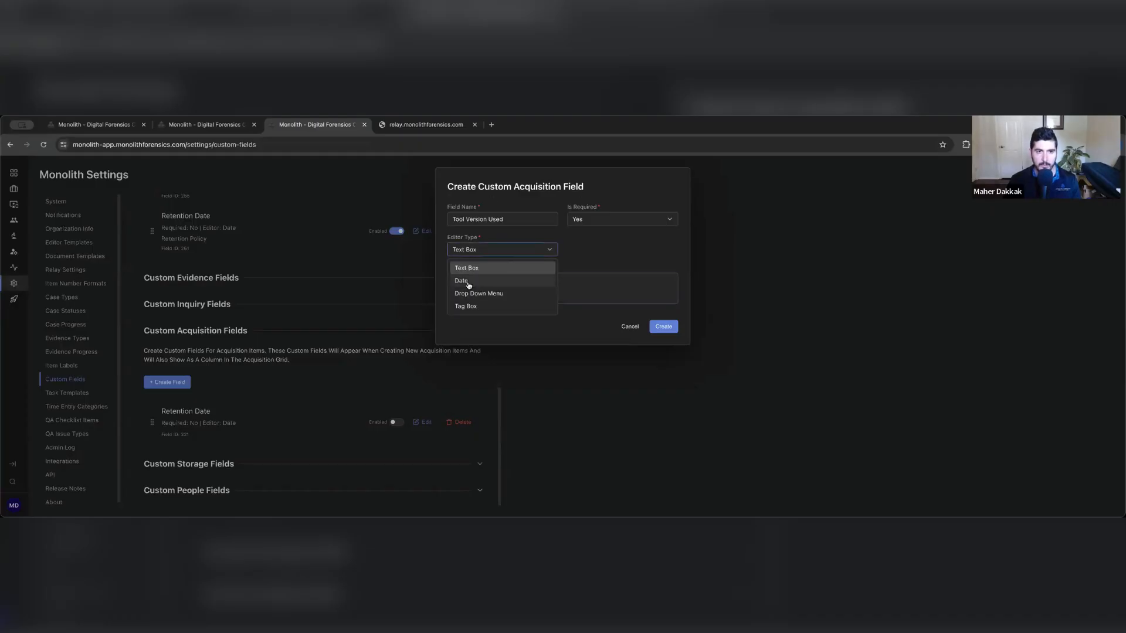
click(564, 276)
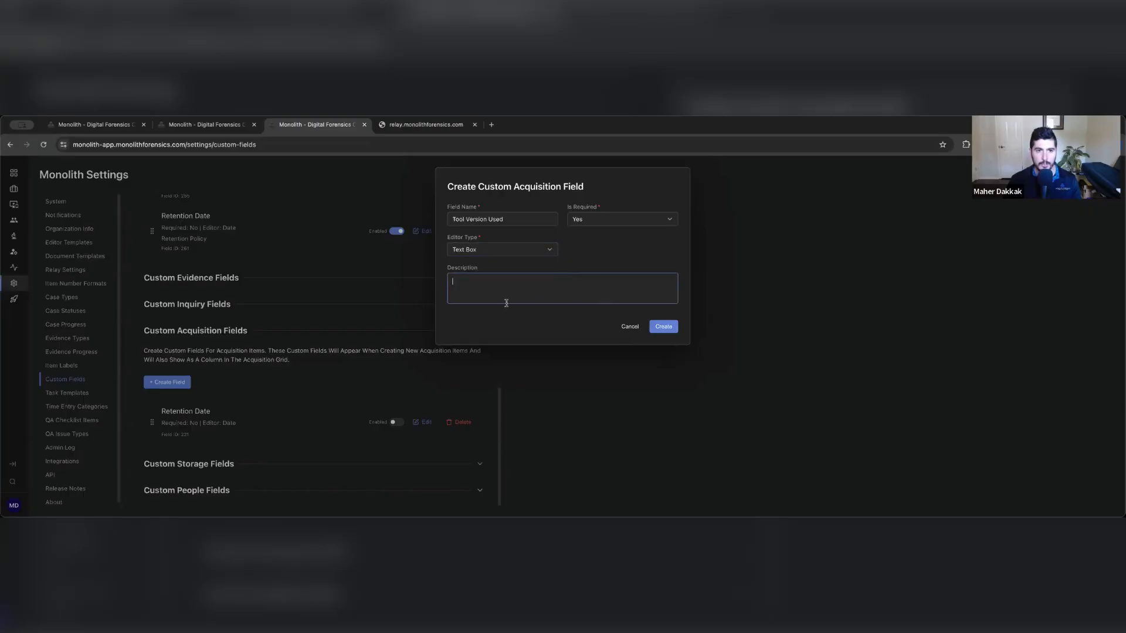
click(508, 252)
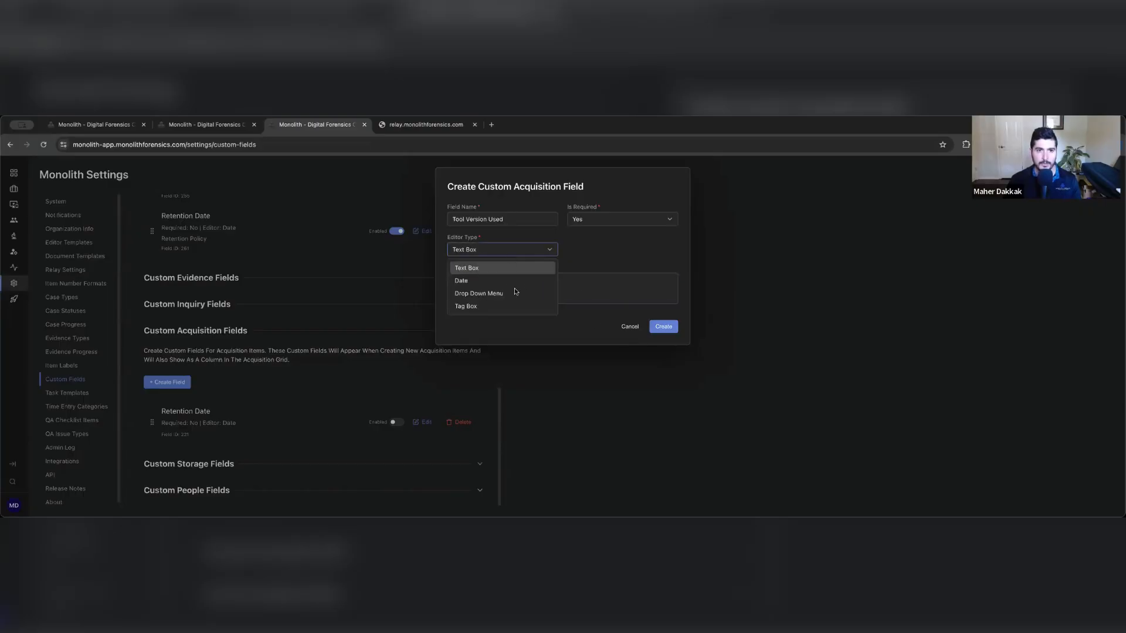
click(560, 276)
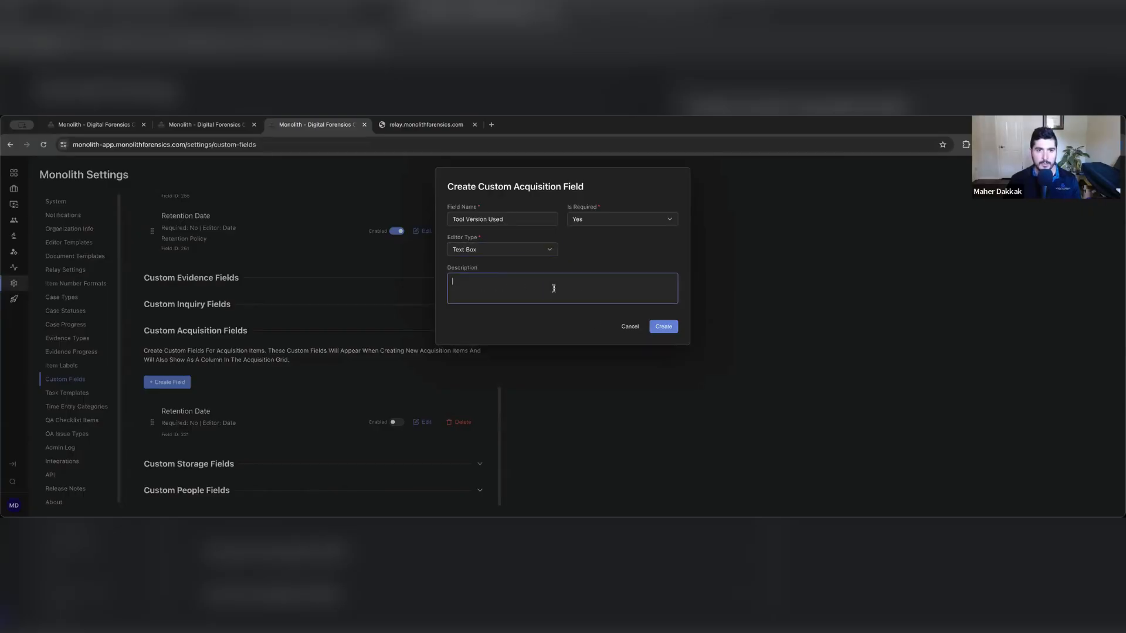
Step: Change the new acquisition field's editor type to Drop Down Menu, leaving the description blank
click(479, 248)
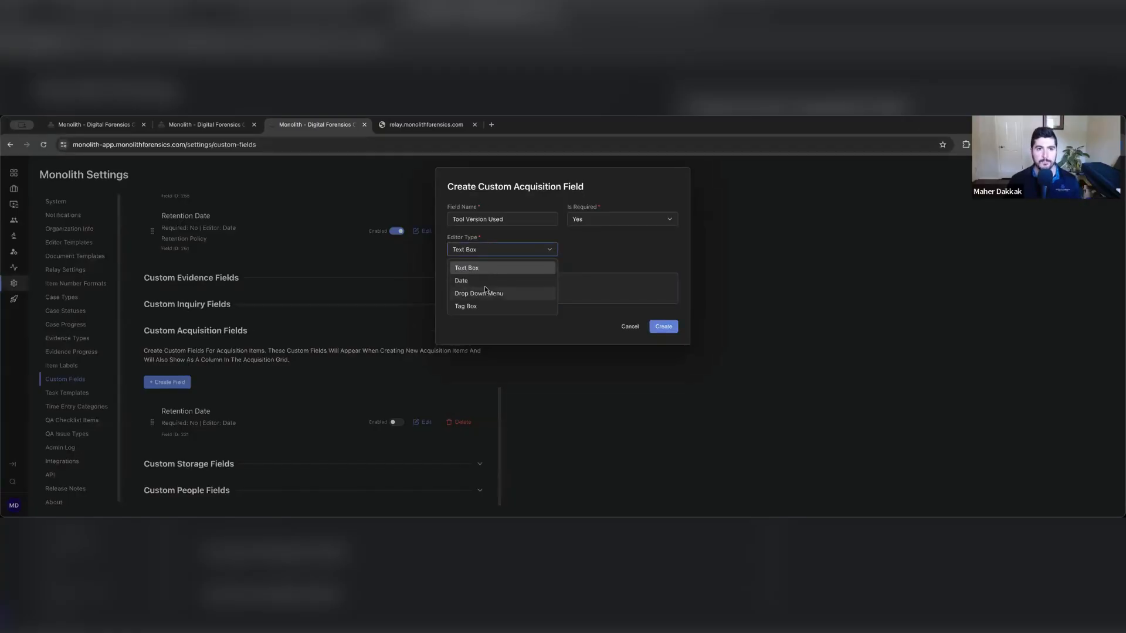
click(486, 293)
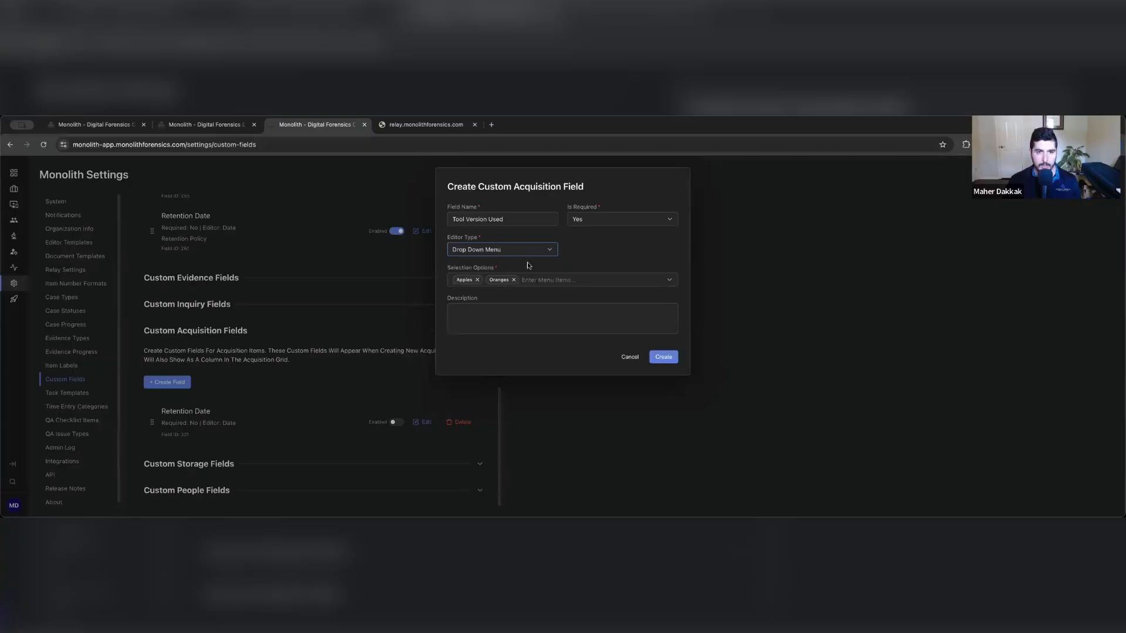
click(502, 328)
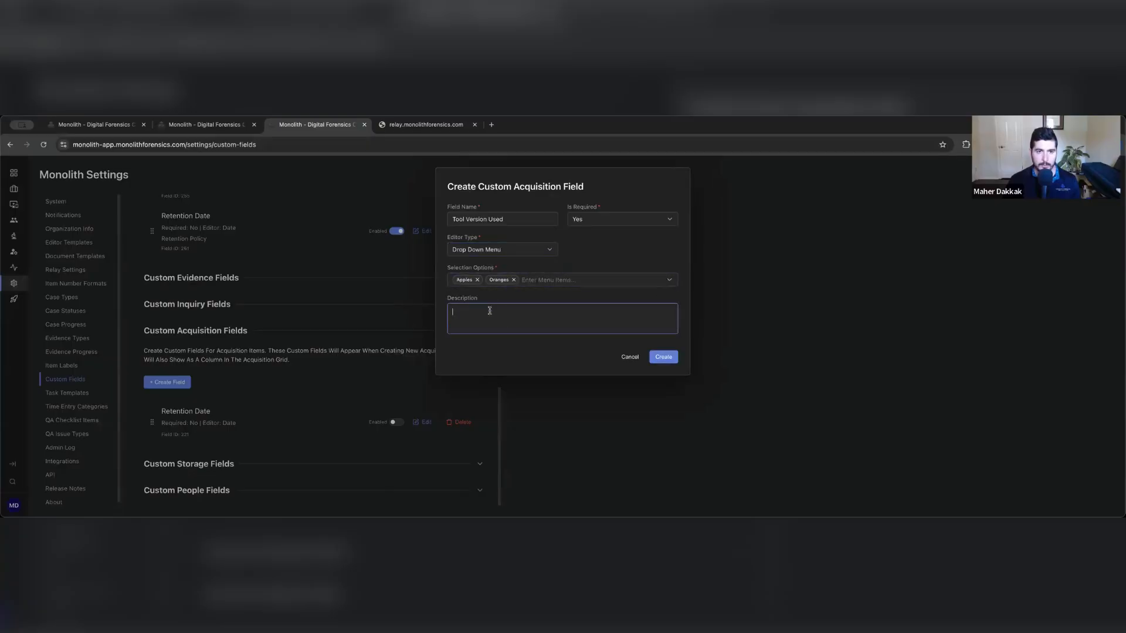
Step: Switch the editor type to Tag Box and remove the Apples and Oranges selection options
click(521, 250)
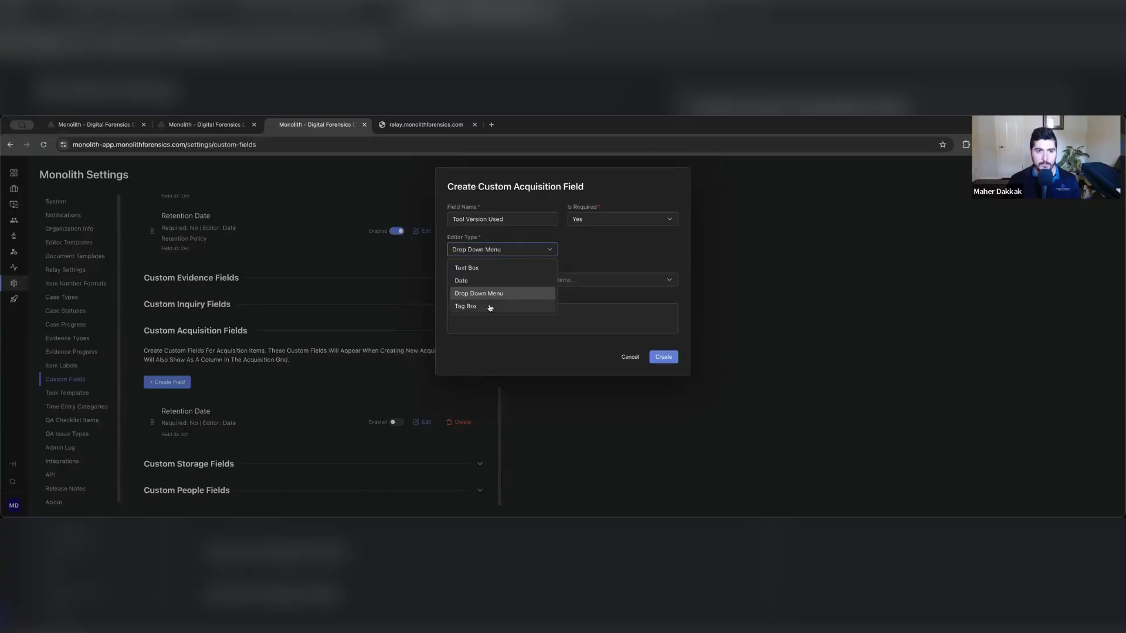
click(489, 307)
click(477, 280)
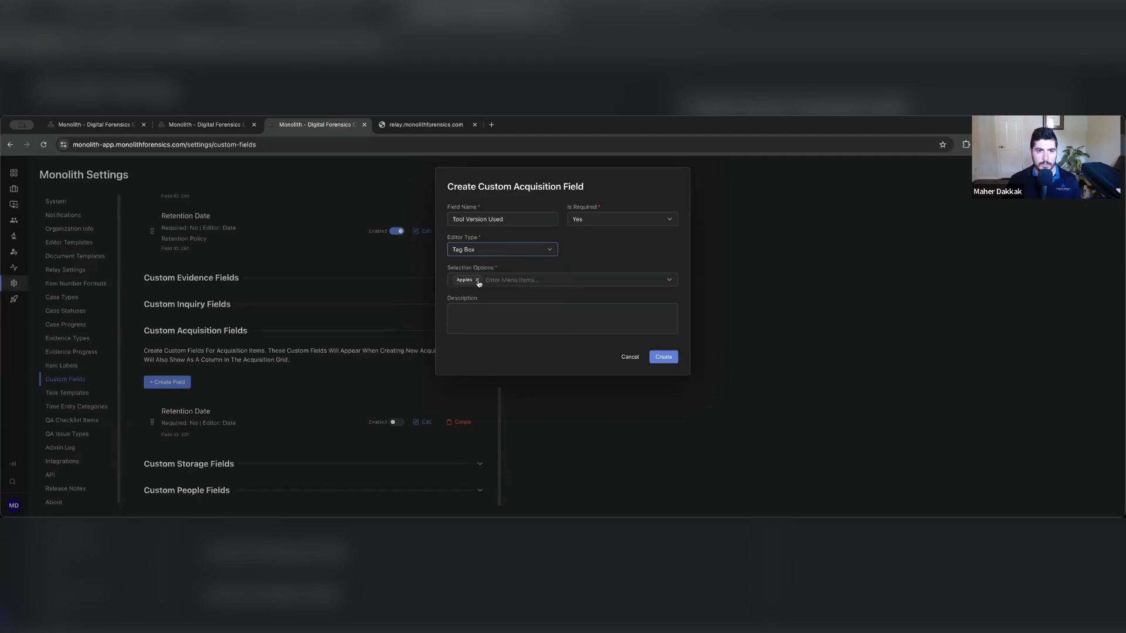
click(479, 280)
click(513, 281)
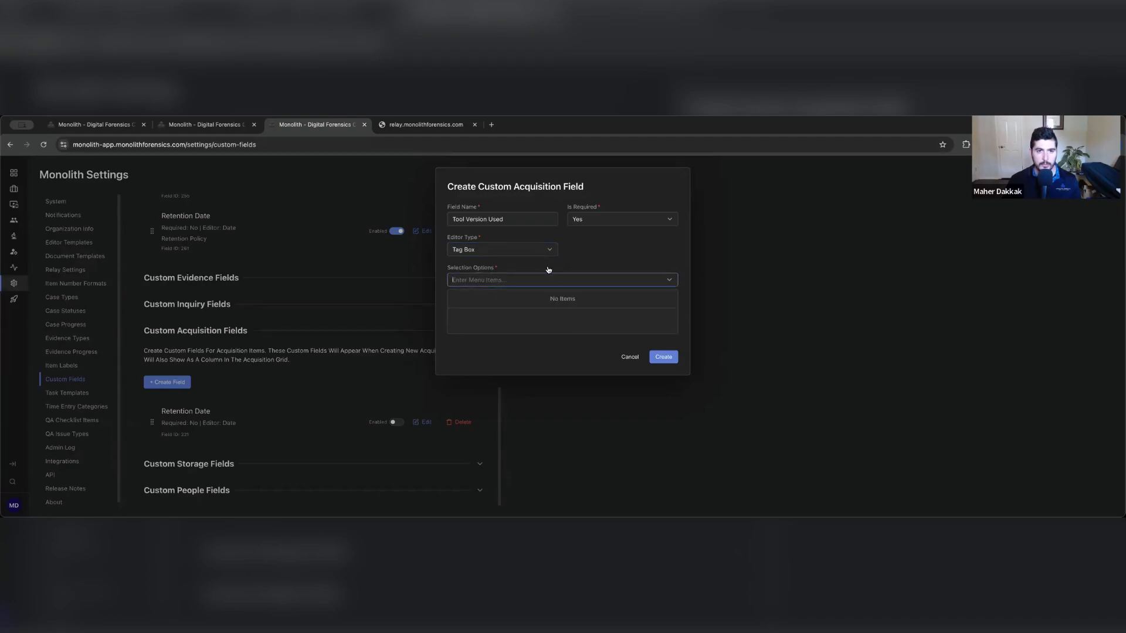
Step: Return the editor type to Drop Down Menu and enter Apples and Oranges as selection options
click(538, 249)
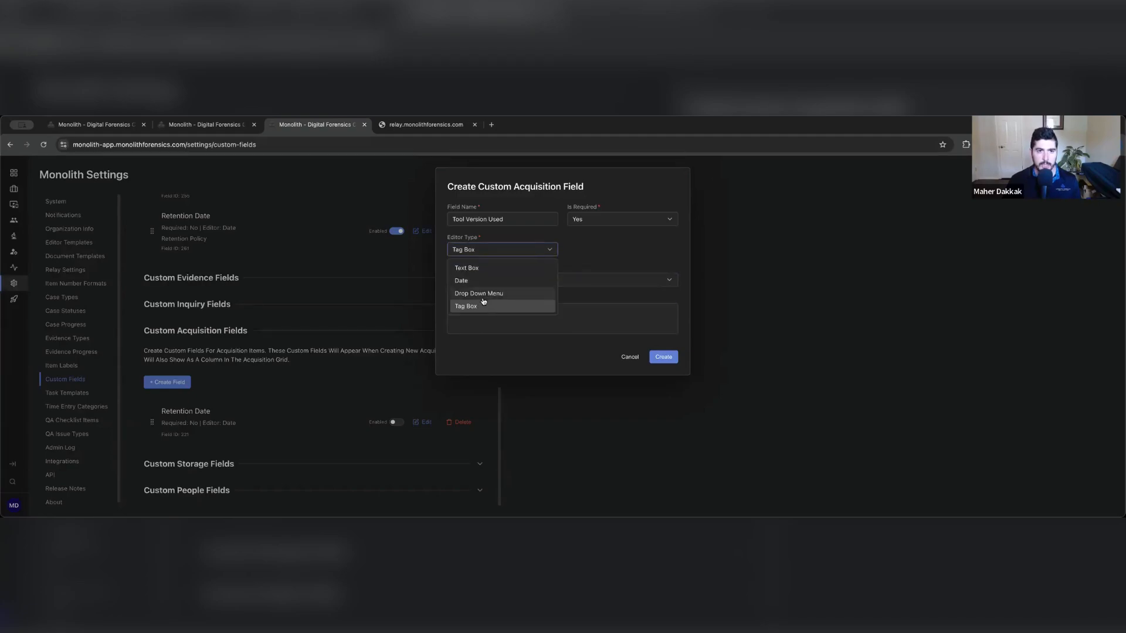
click(480, 294)
click(512, 279)
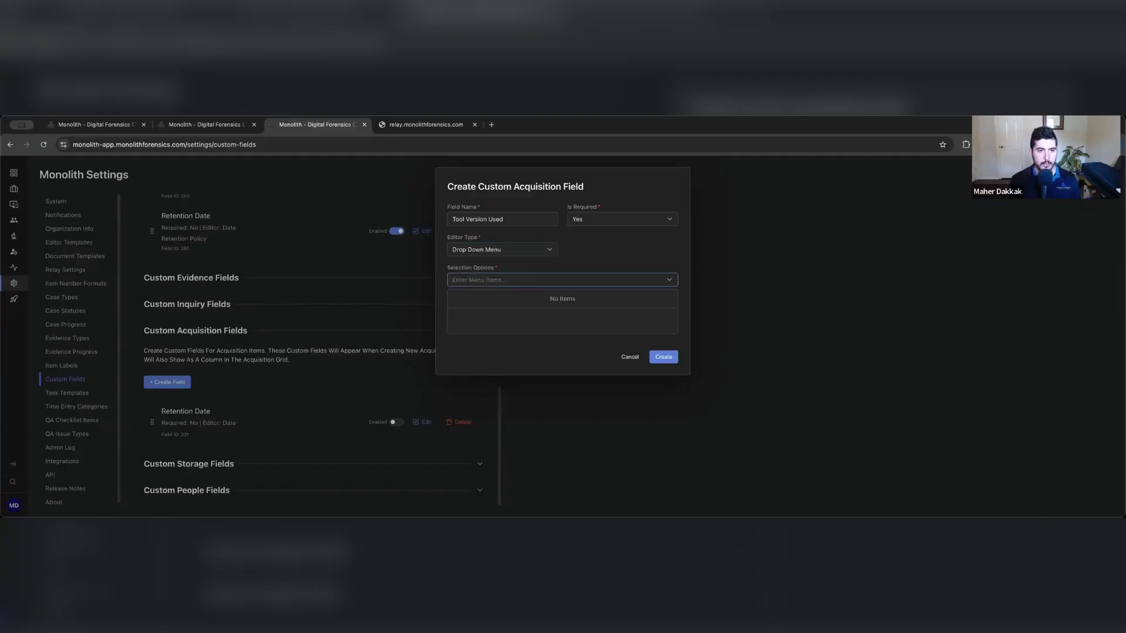
text(Apples)
key(Return)
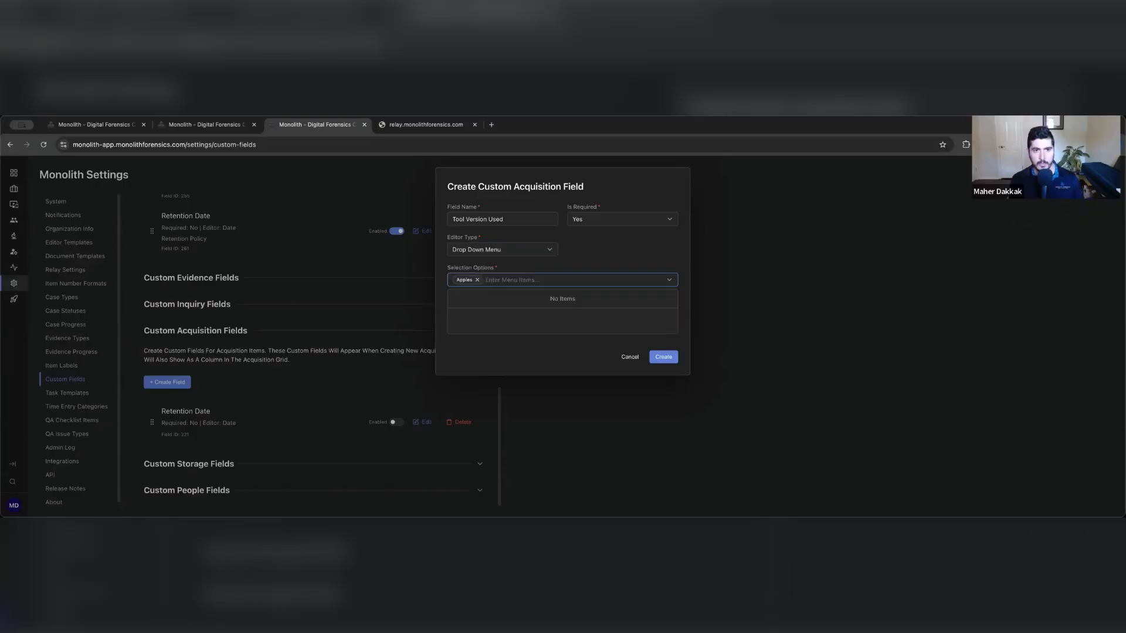
text(Oranges)
key(Return)
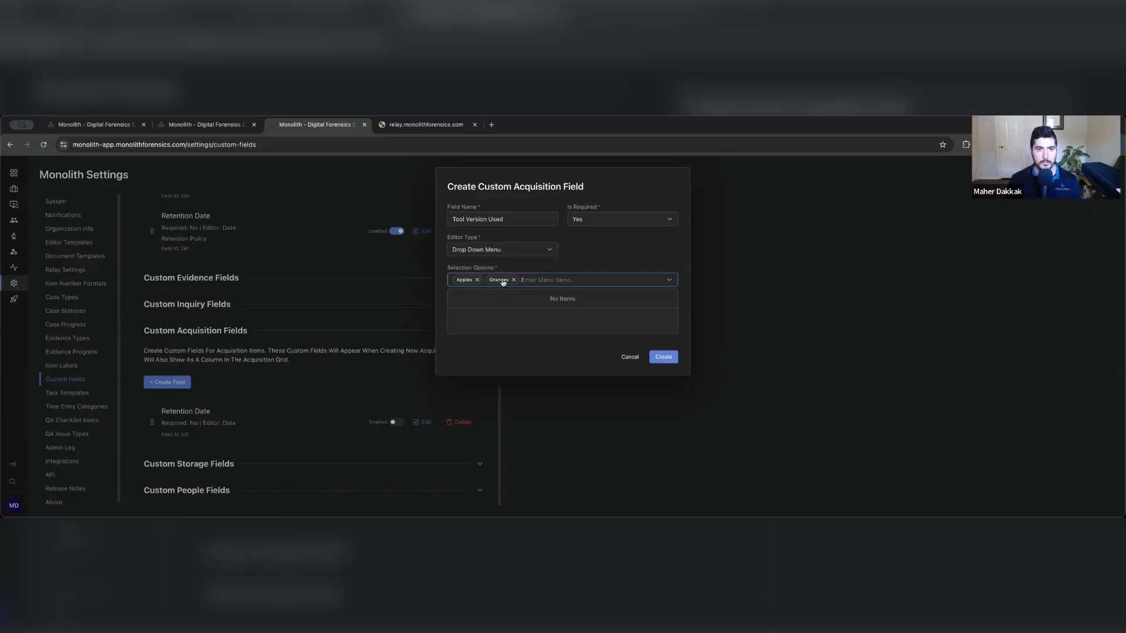
Step: Try Tag Box as the editor type with Bananas as an additional selection option, and discard the new acquisition field
click(499, 251)
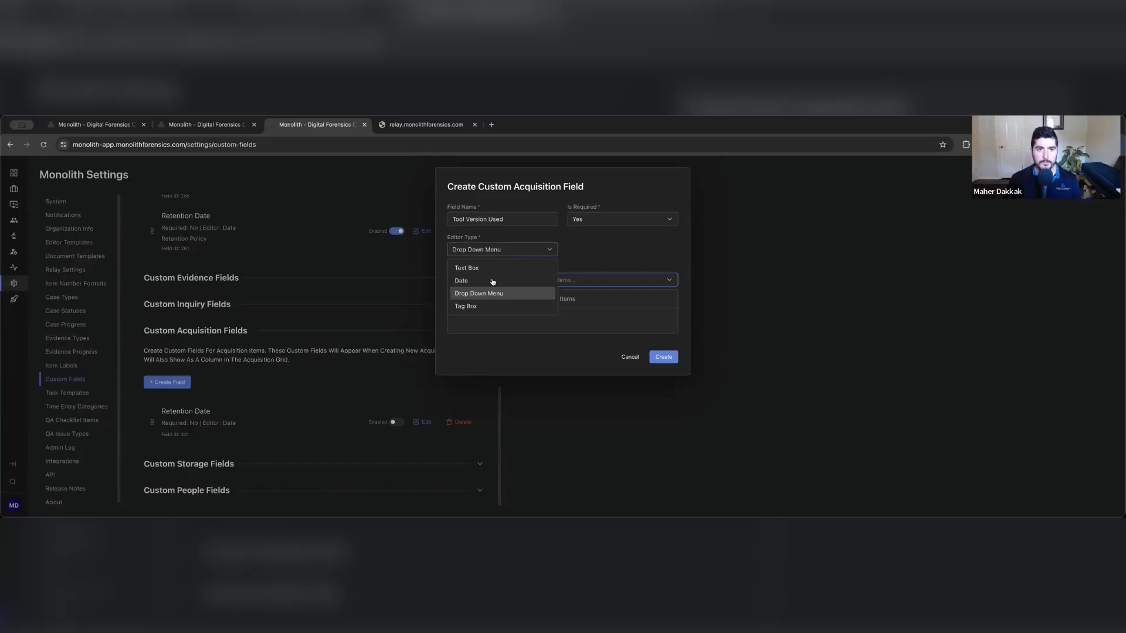
click(484, 308)
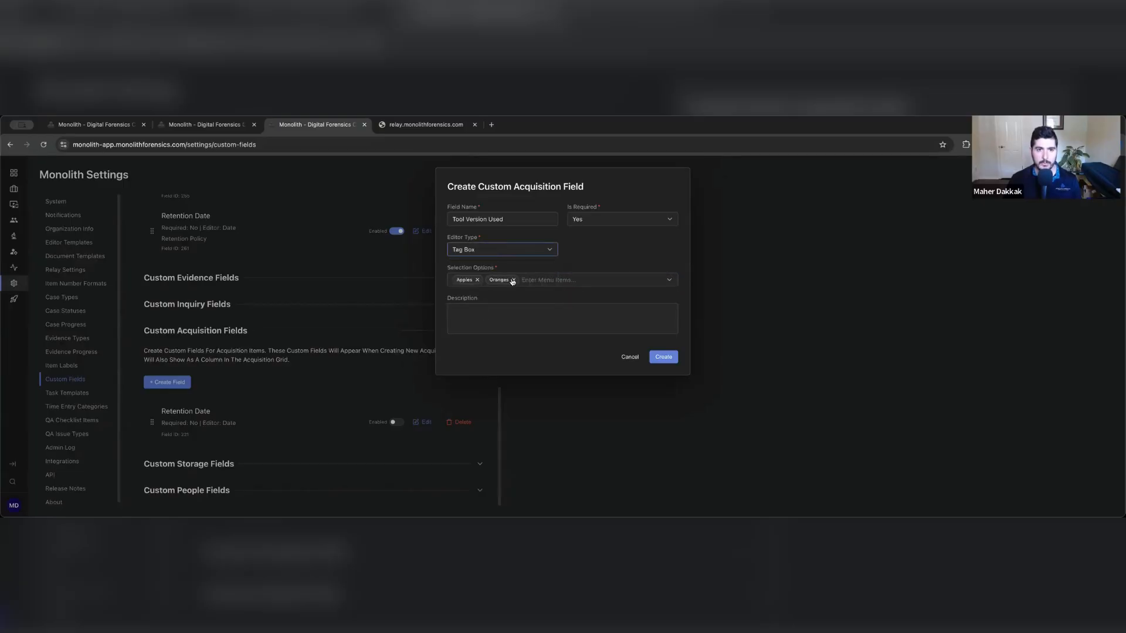
click(517, 280)
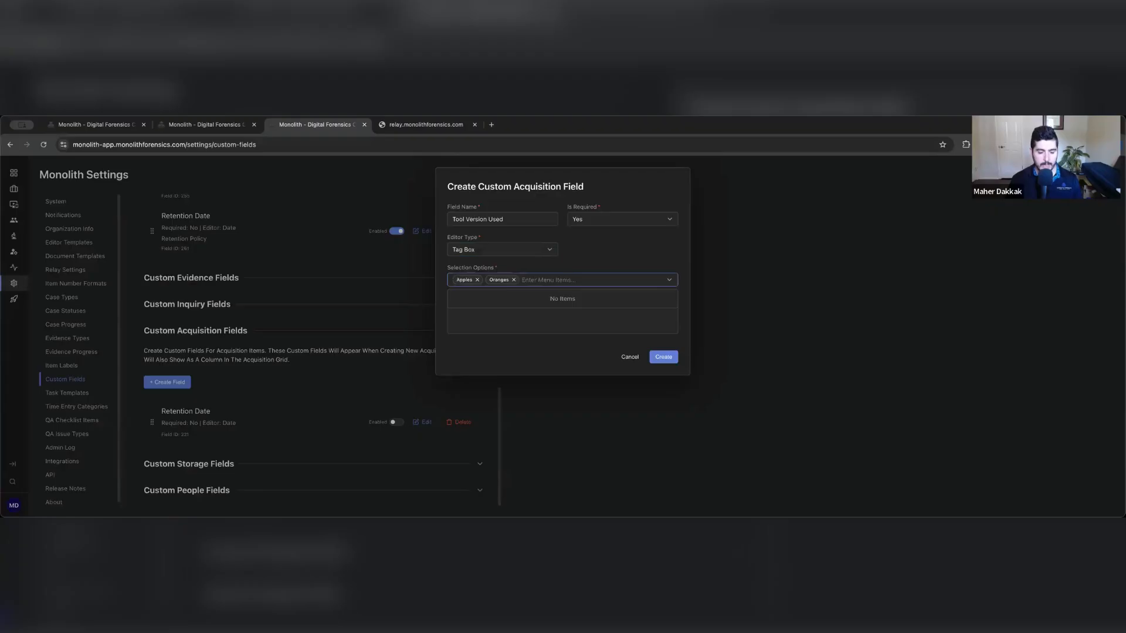
text(Bananas)
key(Return)
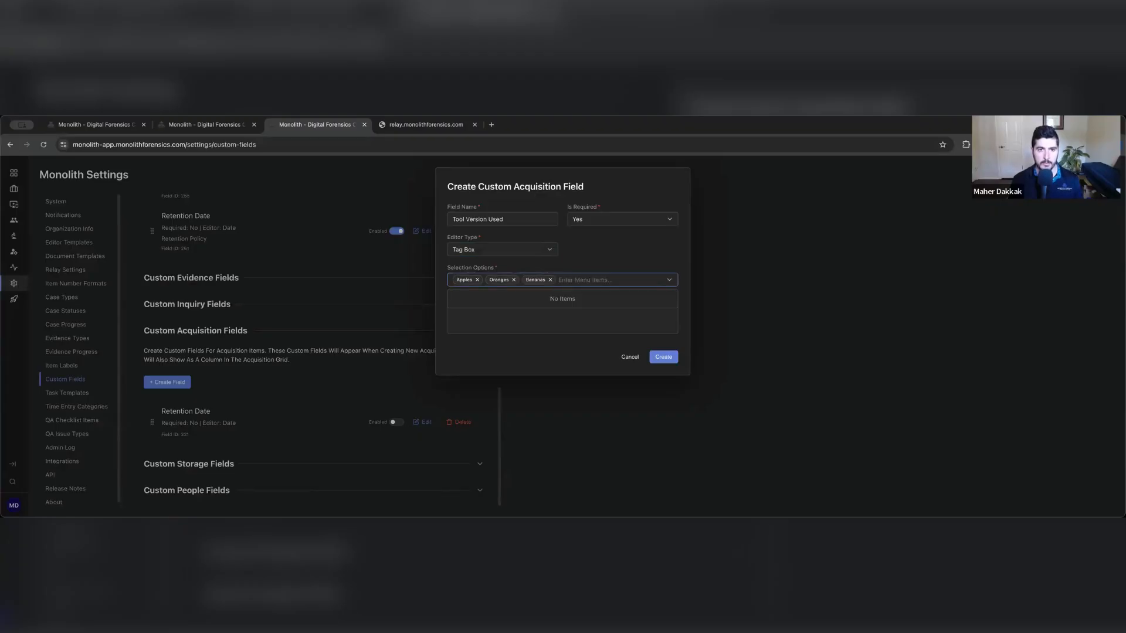
click(612, 263)
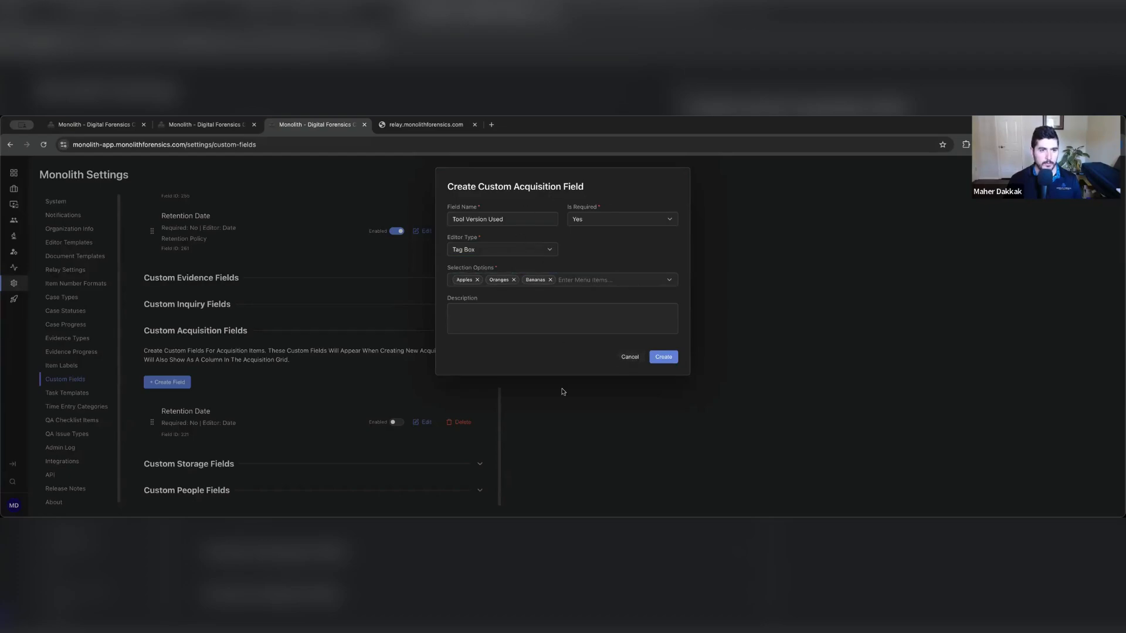
click(627, 358)
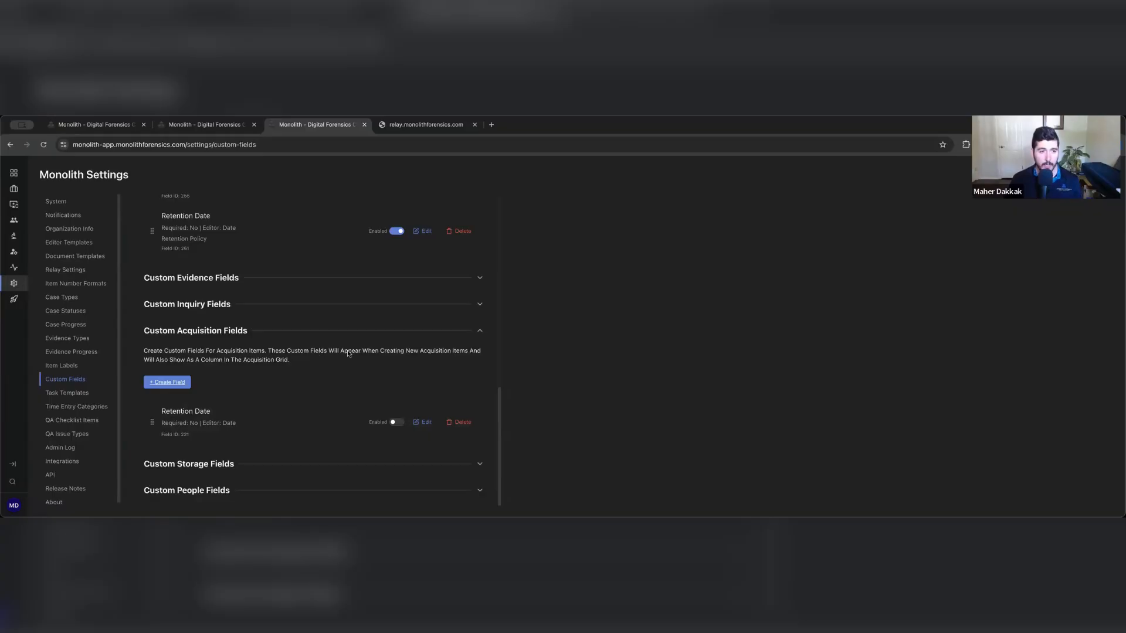
Step: Expand the custom storage fields in place of the acquisition fields and start a new storage field
click(479, 333)
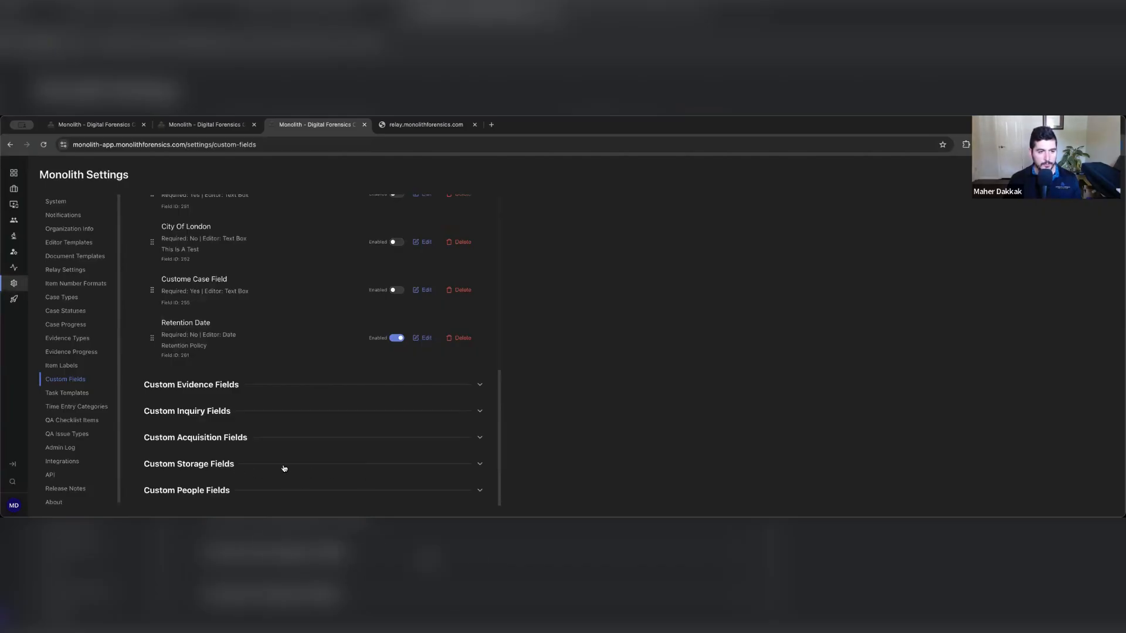
click(481, 464)
scroll(381, 418, down, 3)
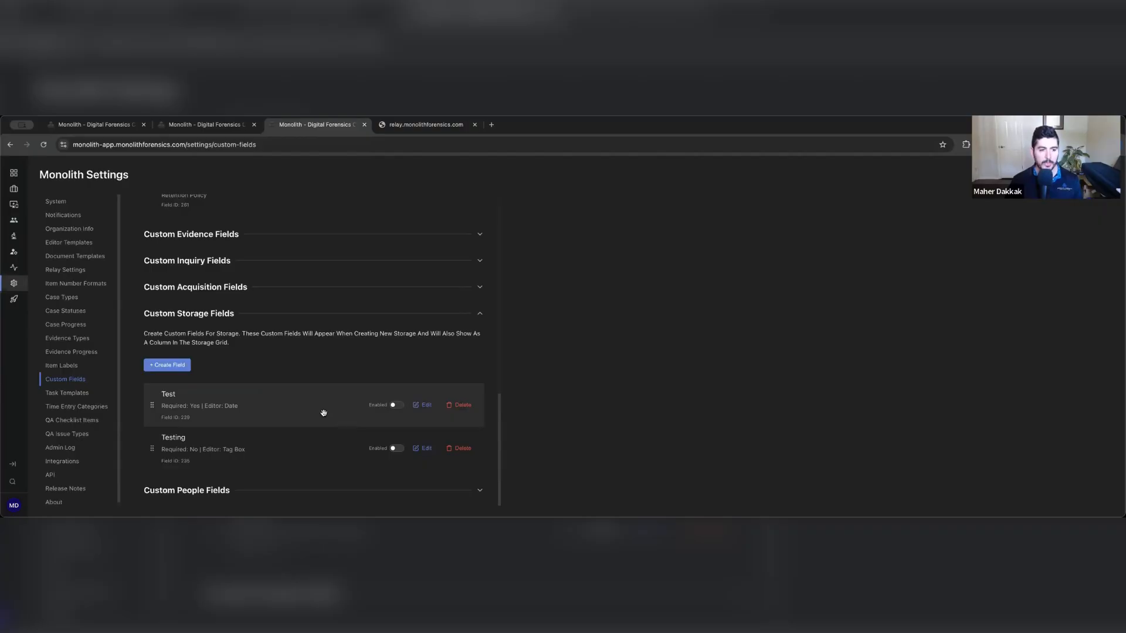
click(175, 367)
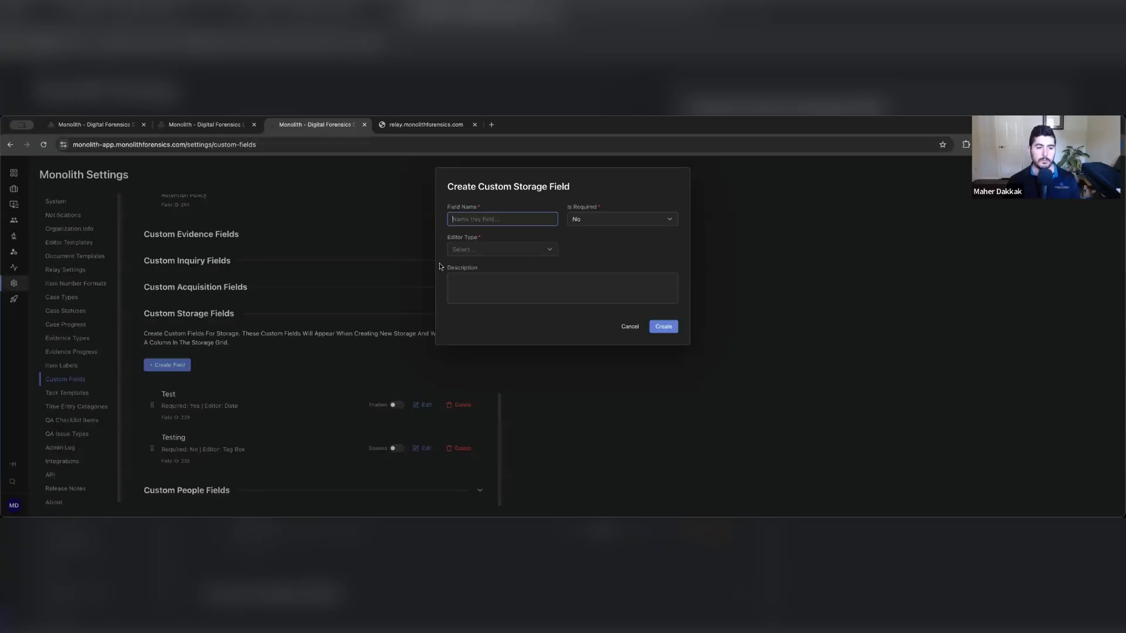
Step: Try Bin Location and Retention Deadline as example names for the new custom storage field
text(B)
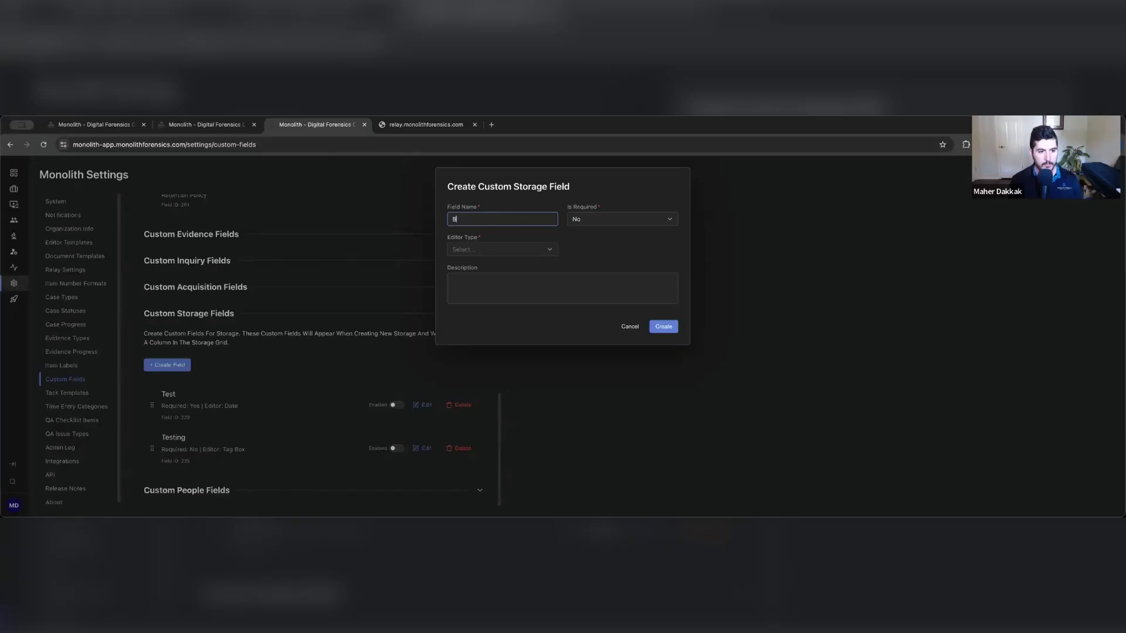
text(in)
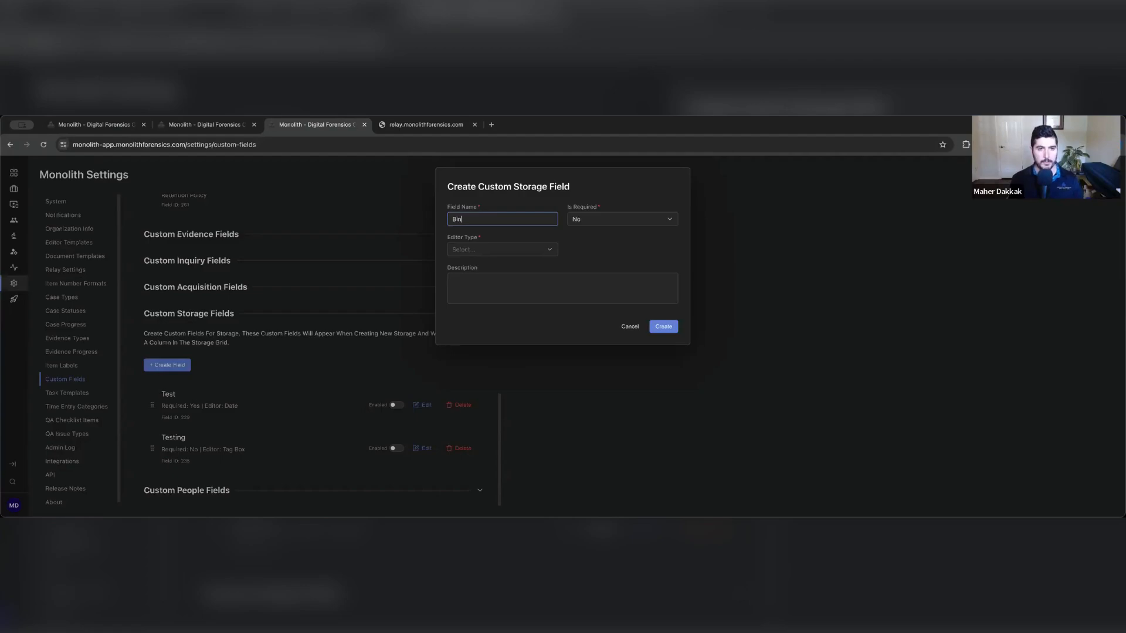
text( Location)
key(Tab)
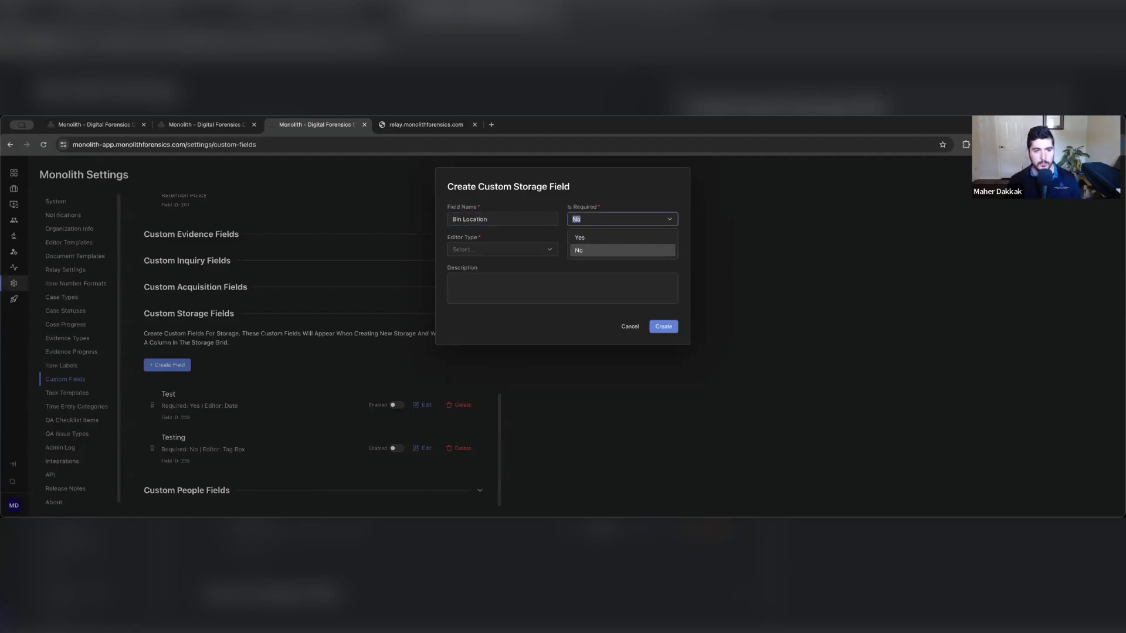
key(Tab)
triple_click(530, 226)
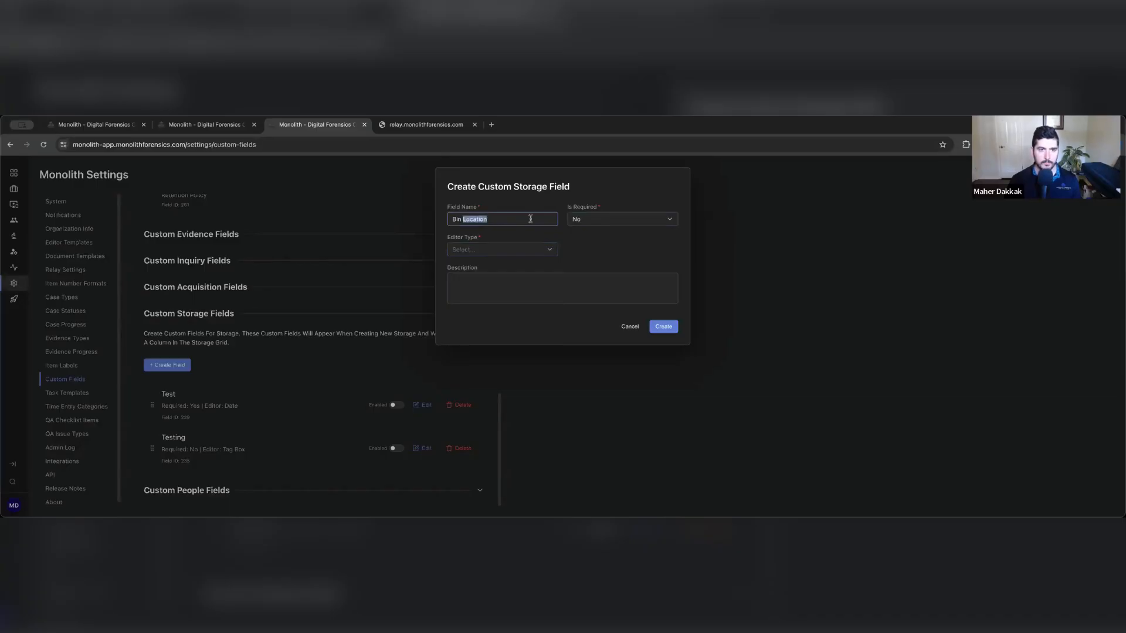
text(Retention Deadline)
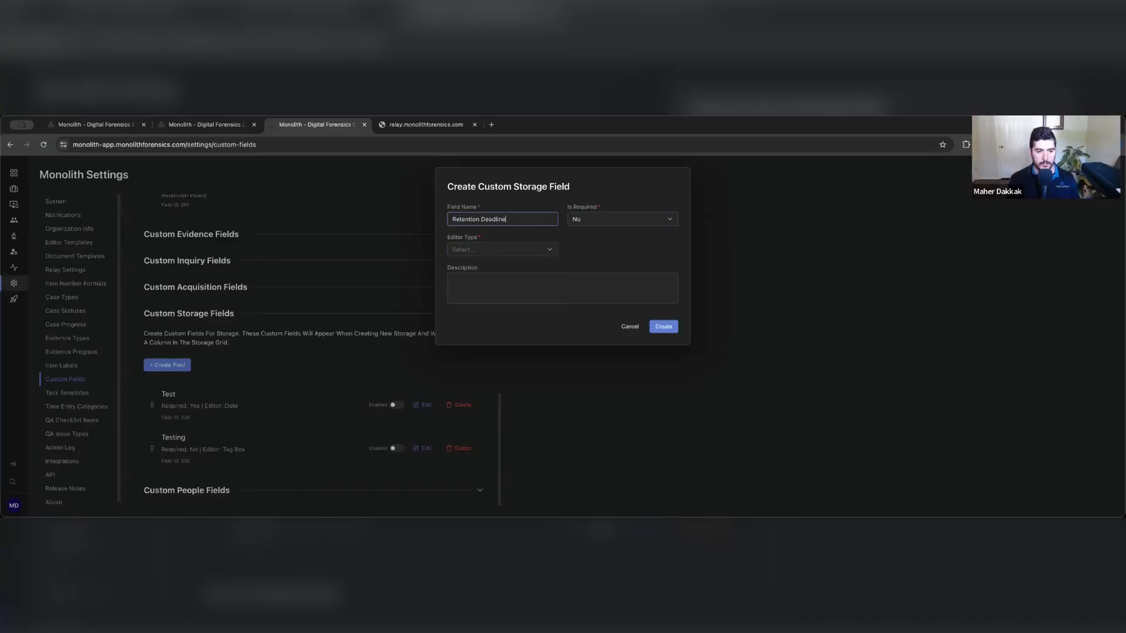
Step: Name the new custom storage field Special Handling Notes
key(ctrl+a)
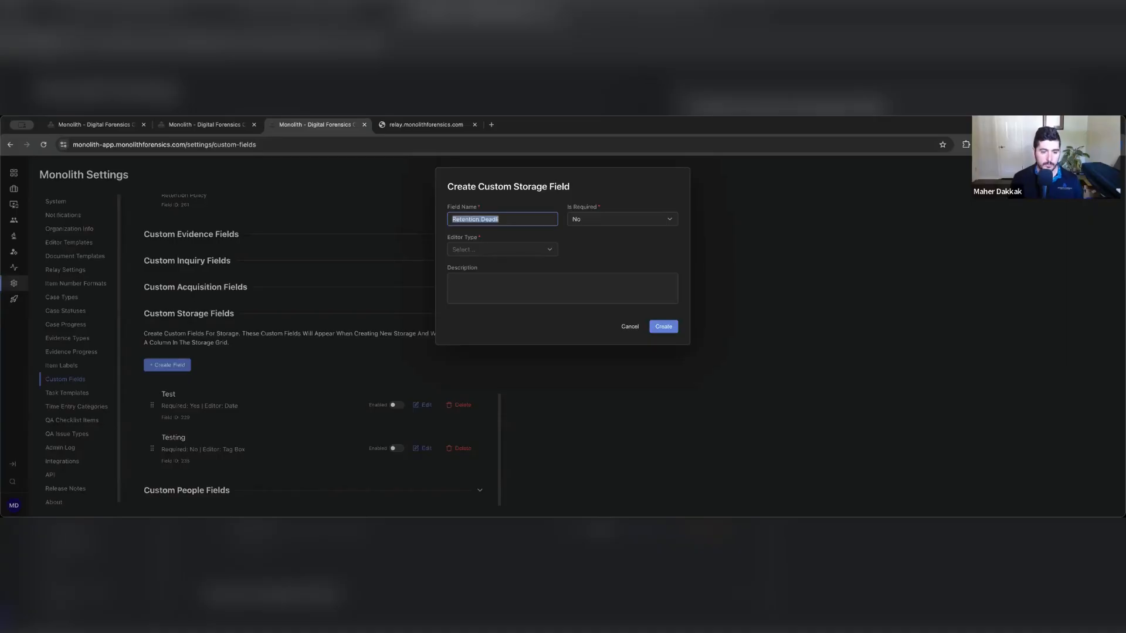
text(Speci)
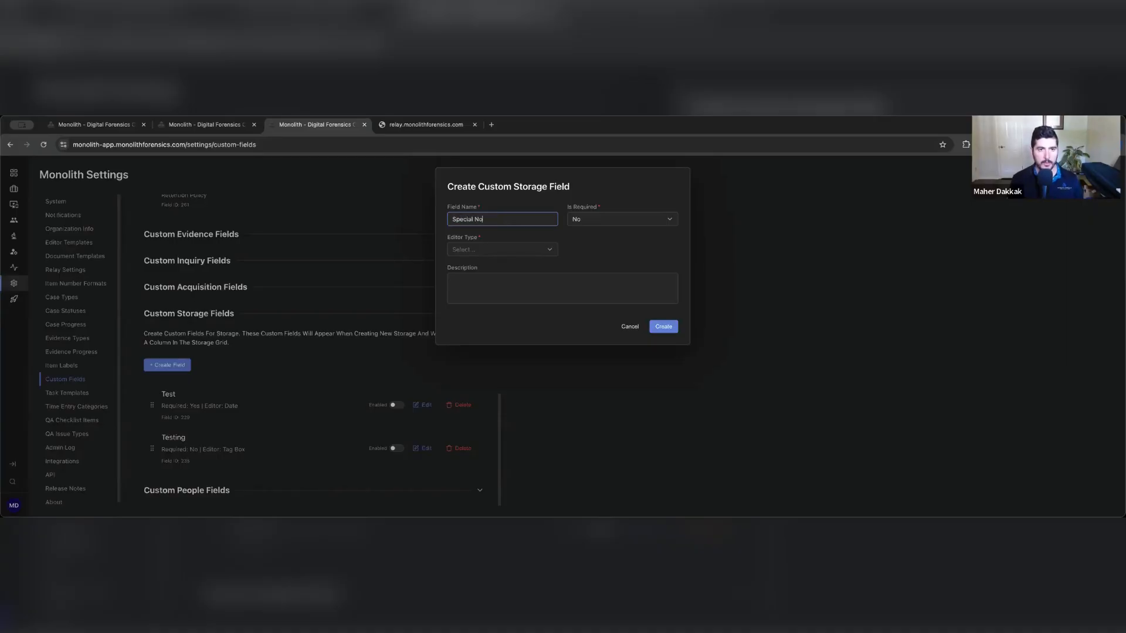
text(al Handling Re)
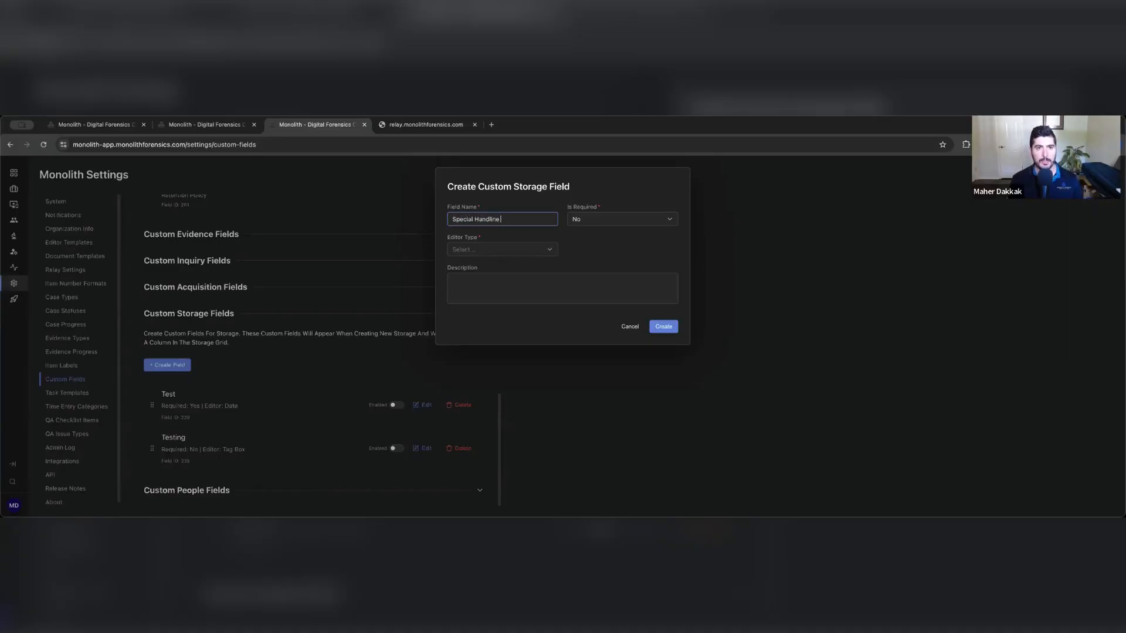
key(BackSpace)
key(BackSpace)
key(BackSpace)
key(BackSpace)
text(g Notes)
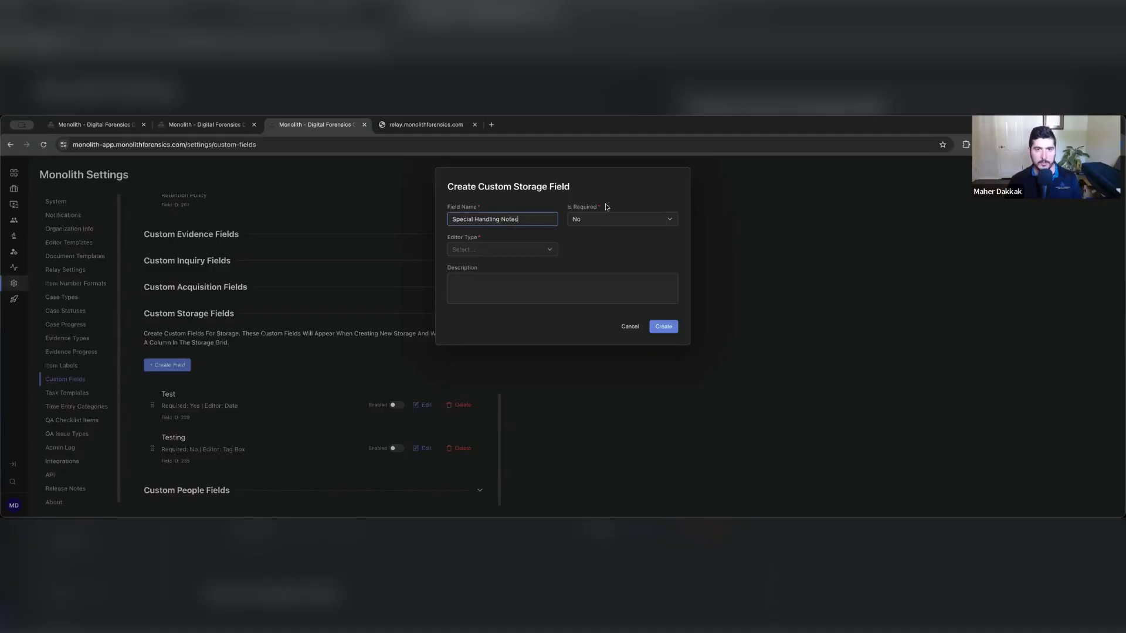
click(630, 179)
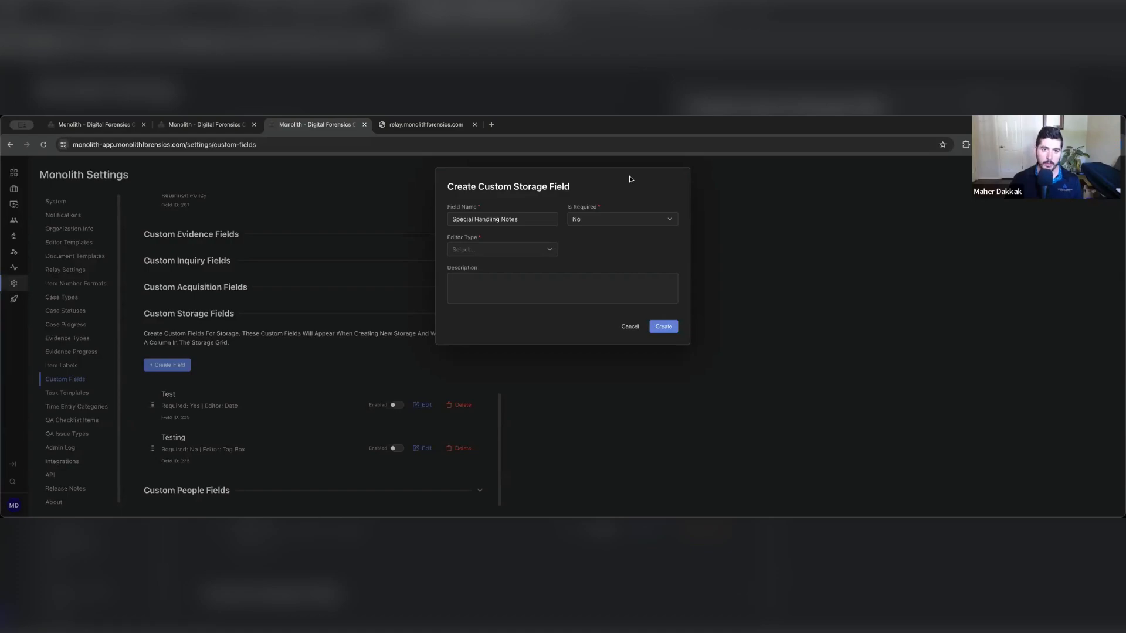
Step: Review the editor type options for the Special Handling Notes storage field and discard the new storage field
click(550, 250)
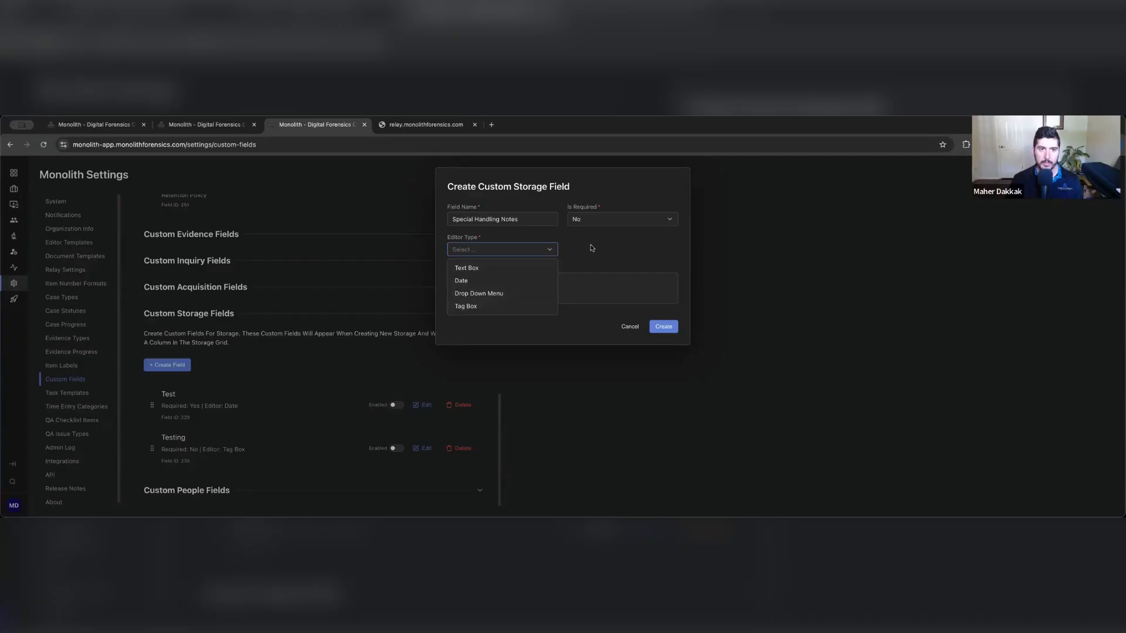
click(593, 266)
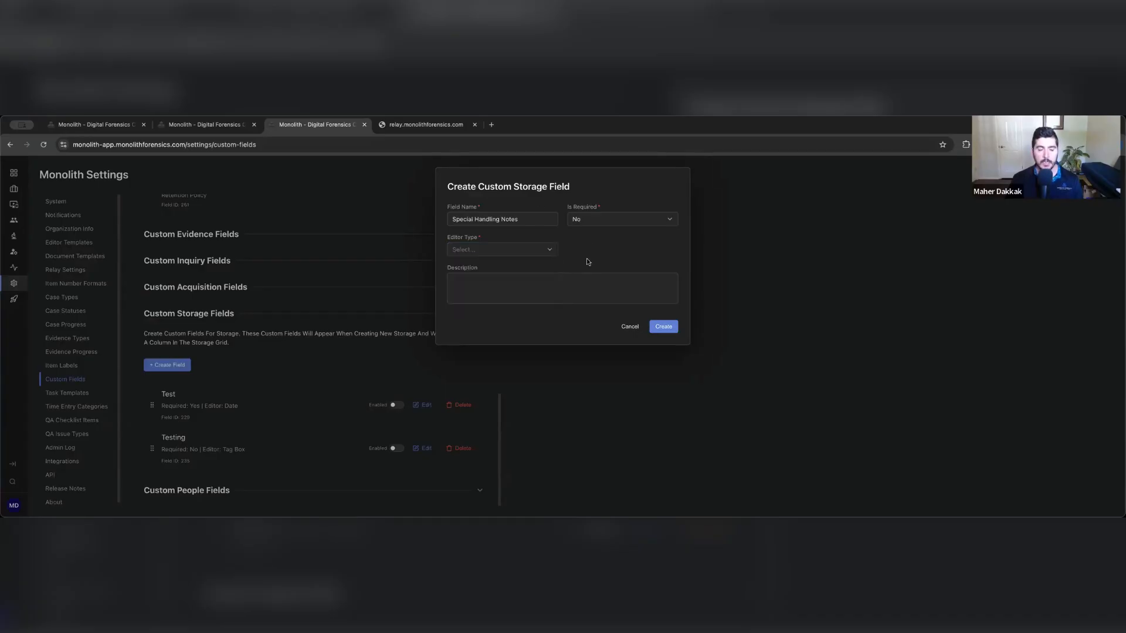
click(636, 330)
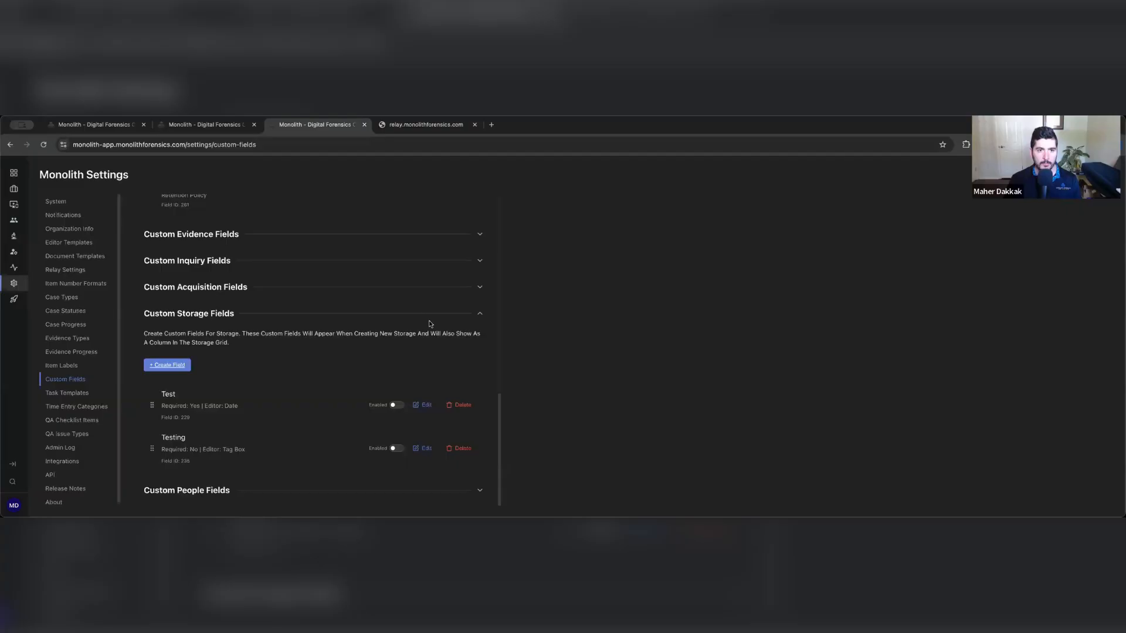
click(158, 364)
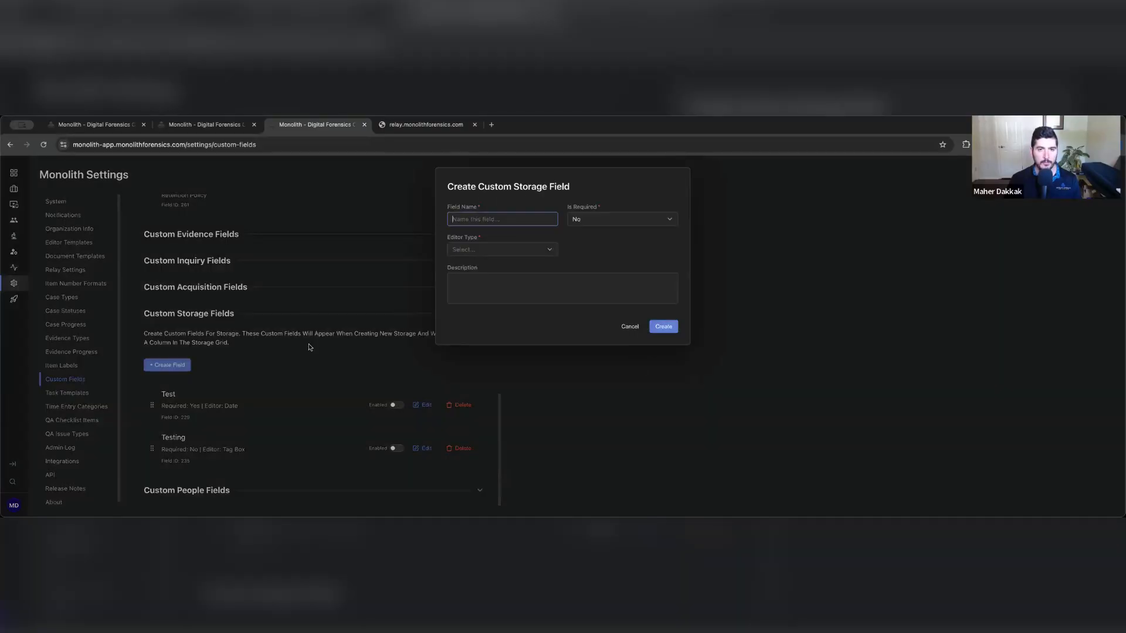
click(631, 332)
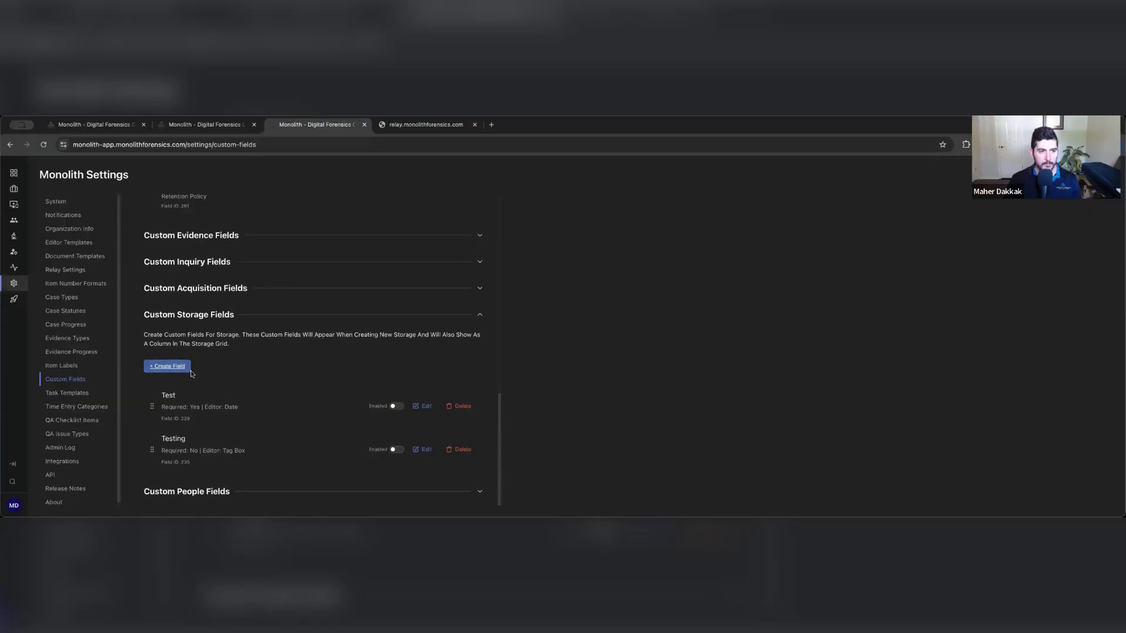
Step: Review the custom people fields and the blank form for creating one, leaving the form unsaved and the section collapsed
click(475, 487)
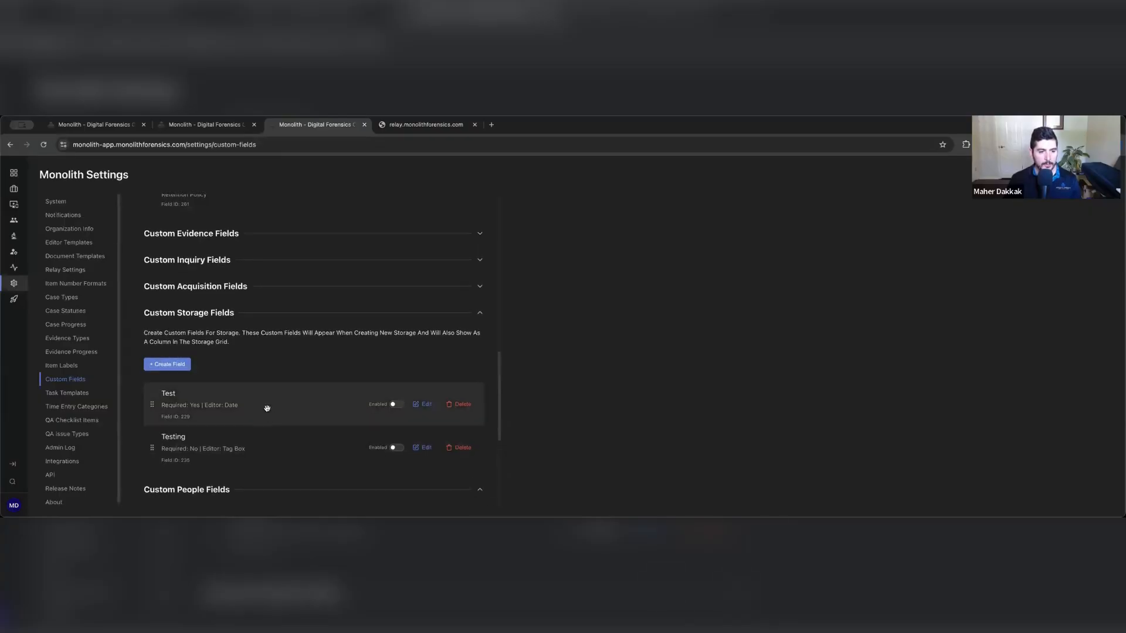
scroll(235, 408, down, 3)
scroll(208, 410, down, 5)
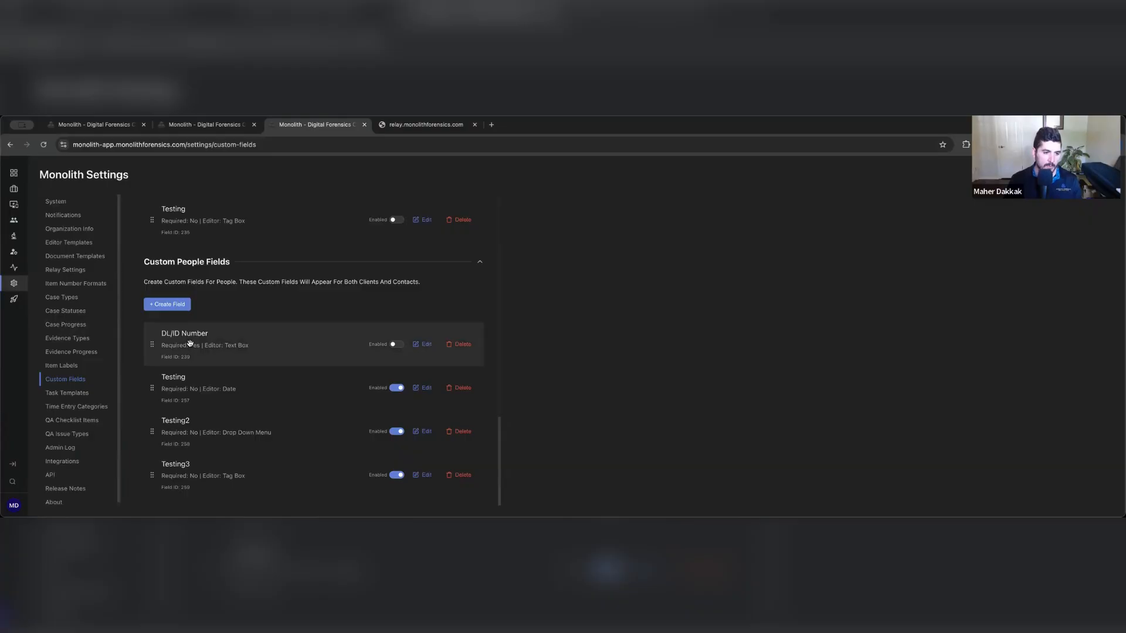
click(176, 311)
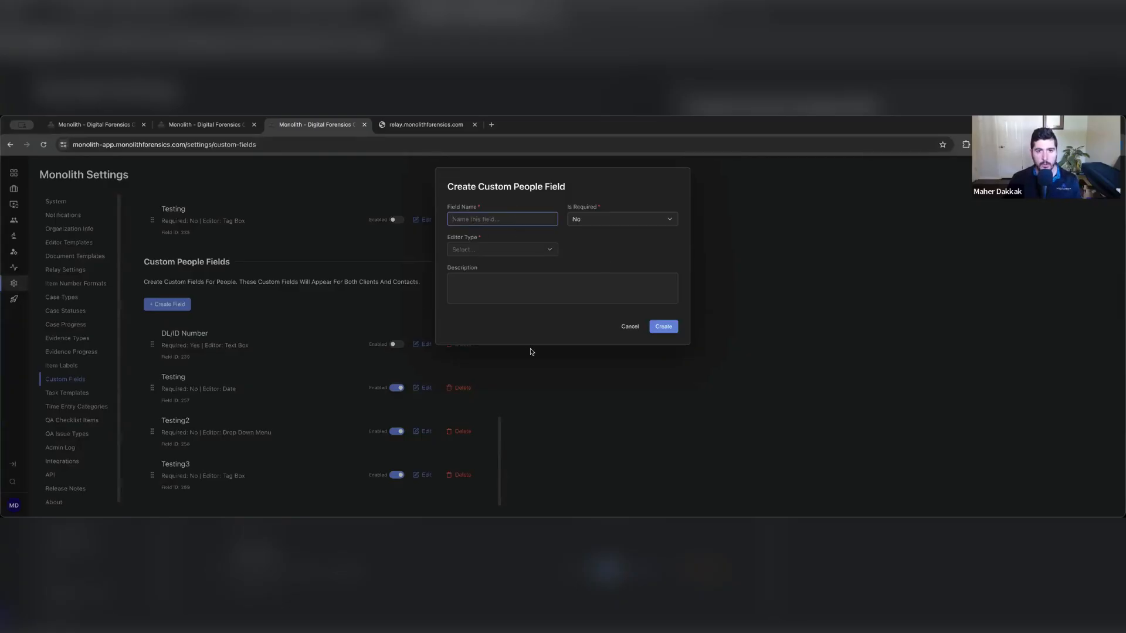
click(629, 327)
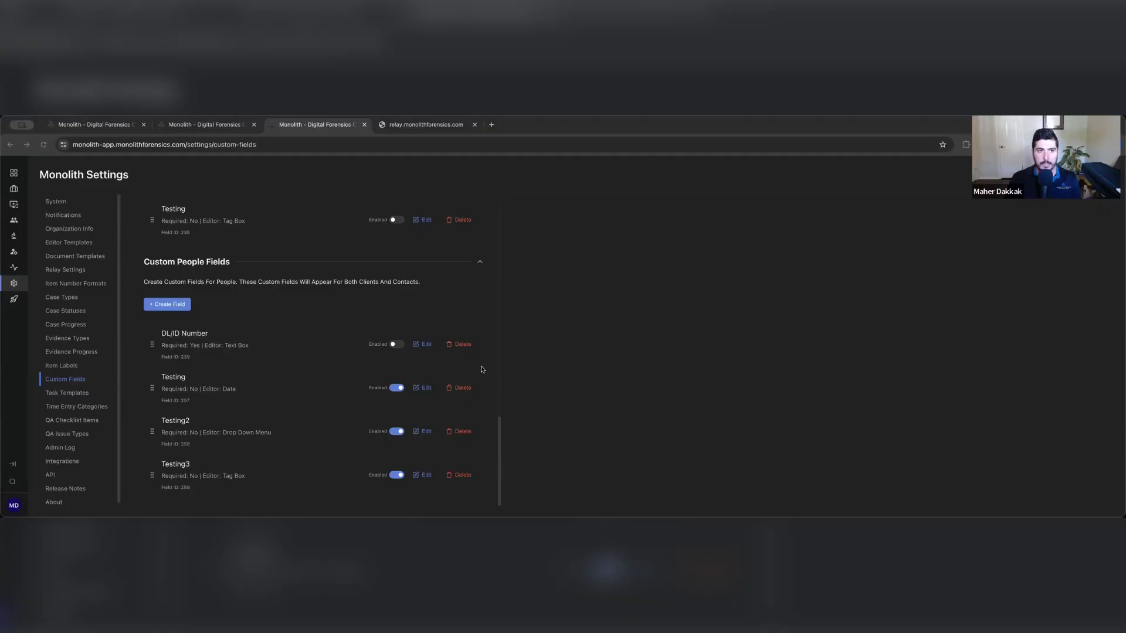
click(479, 263)
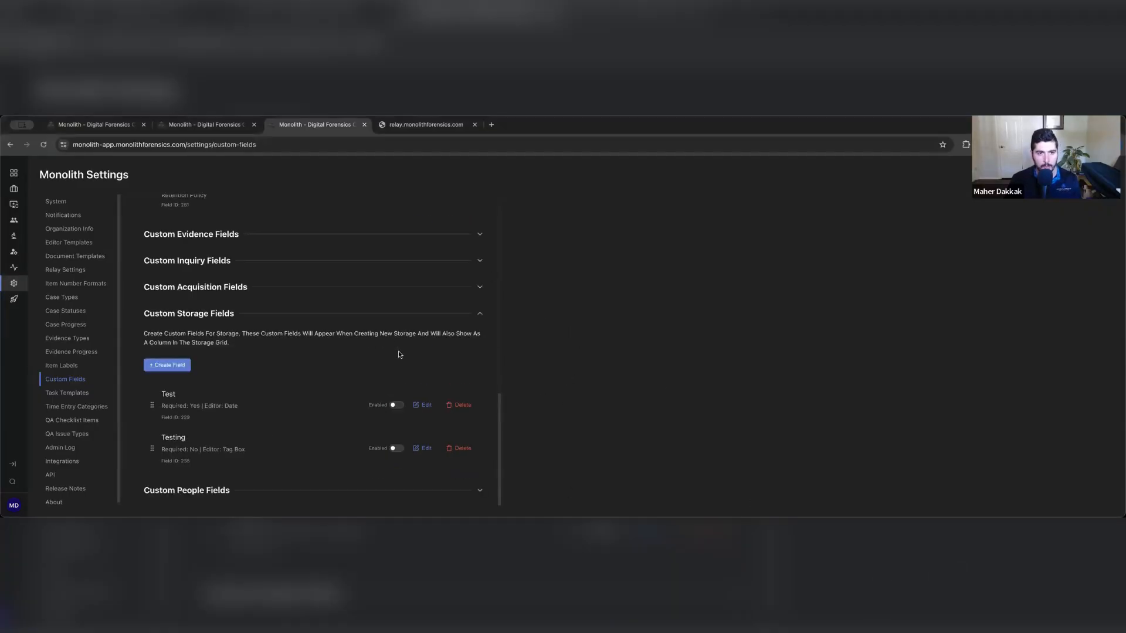
scroll(375, 329, up, 2)
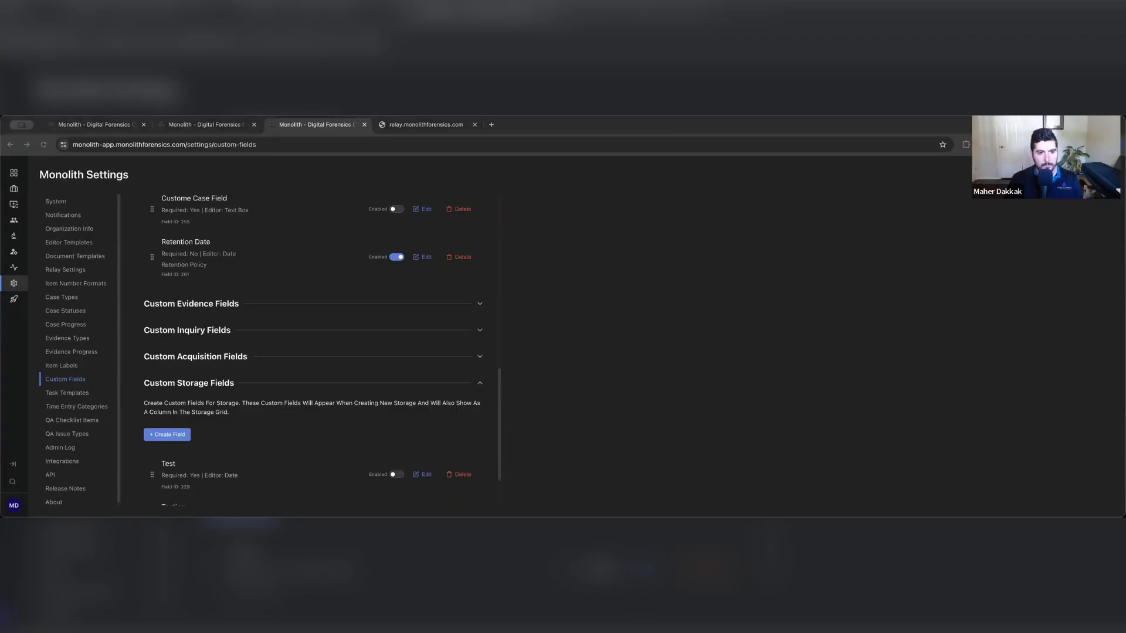
click(398, 441)
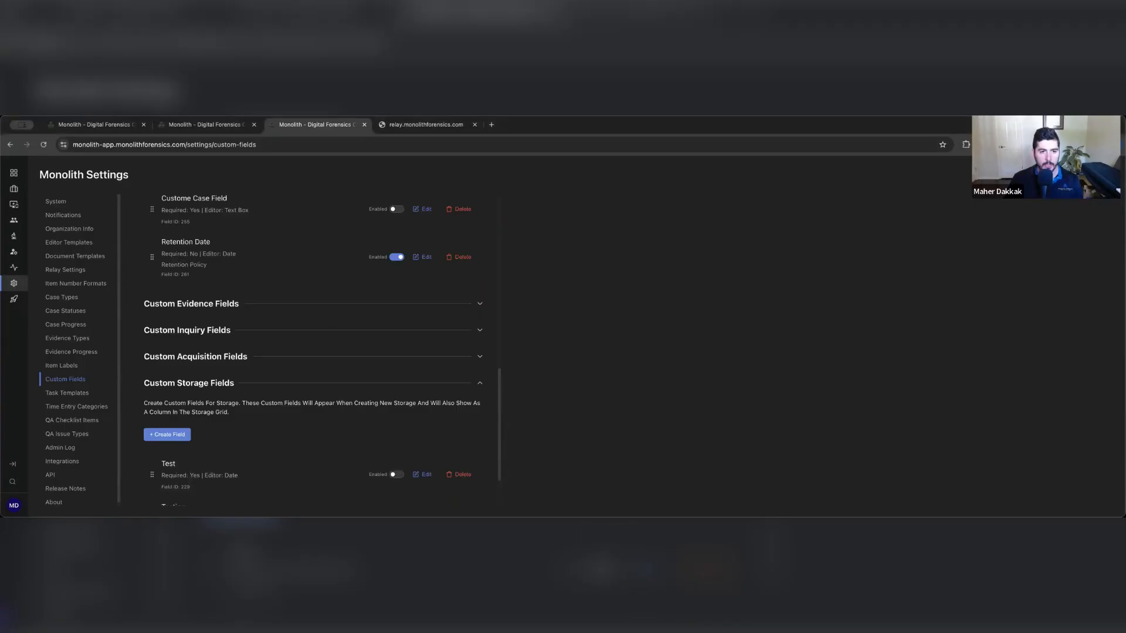
click(555, 424)
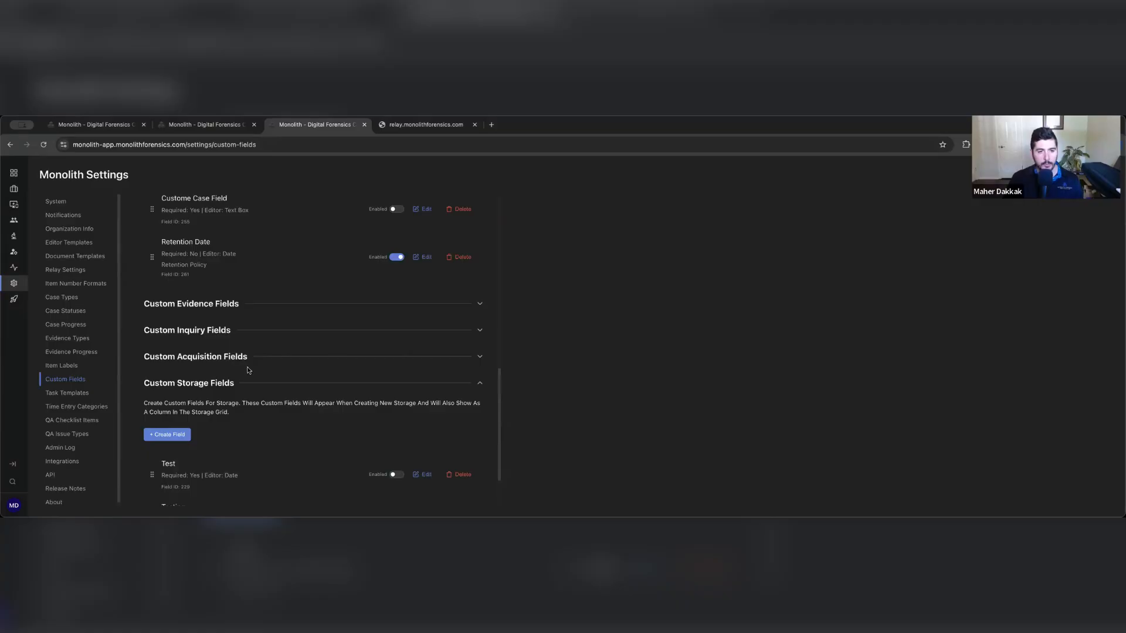
scroll(308, 378, up, 1)
scroll(308, 379, up, 1)
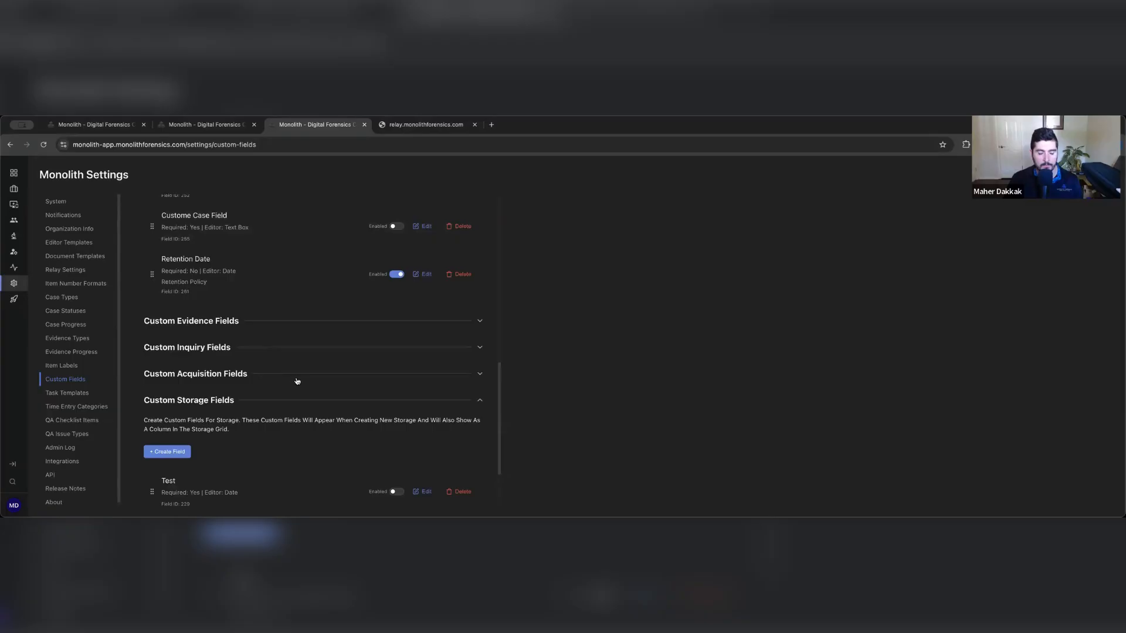
scroll(352, 393, up, 1)
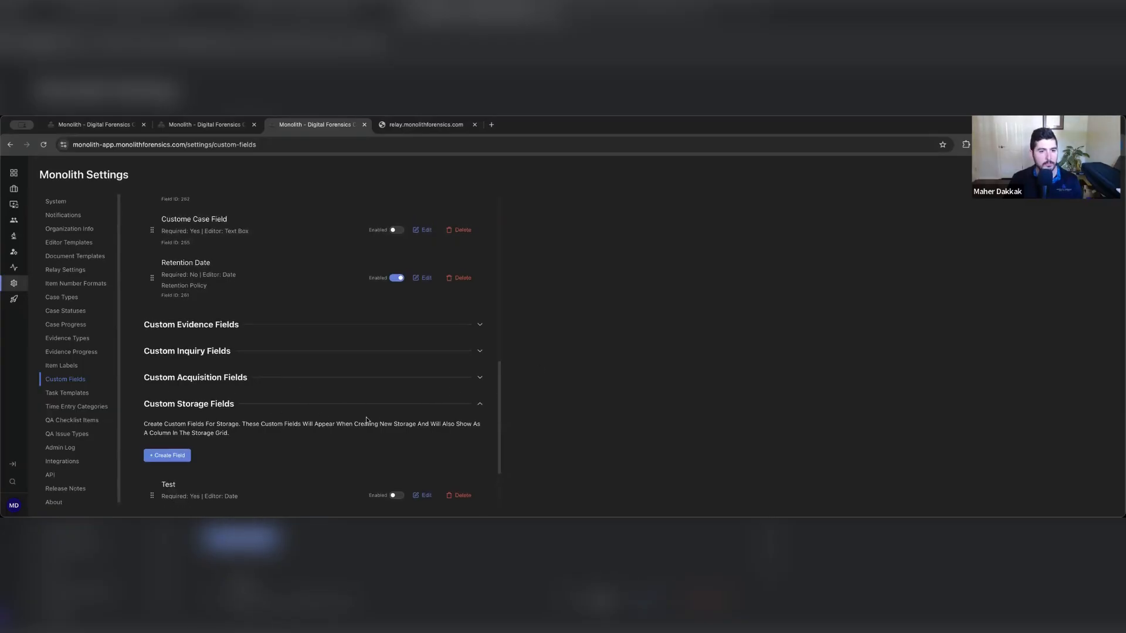
scroll(94, 382, down, 1)
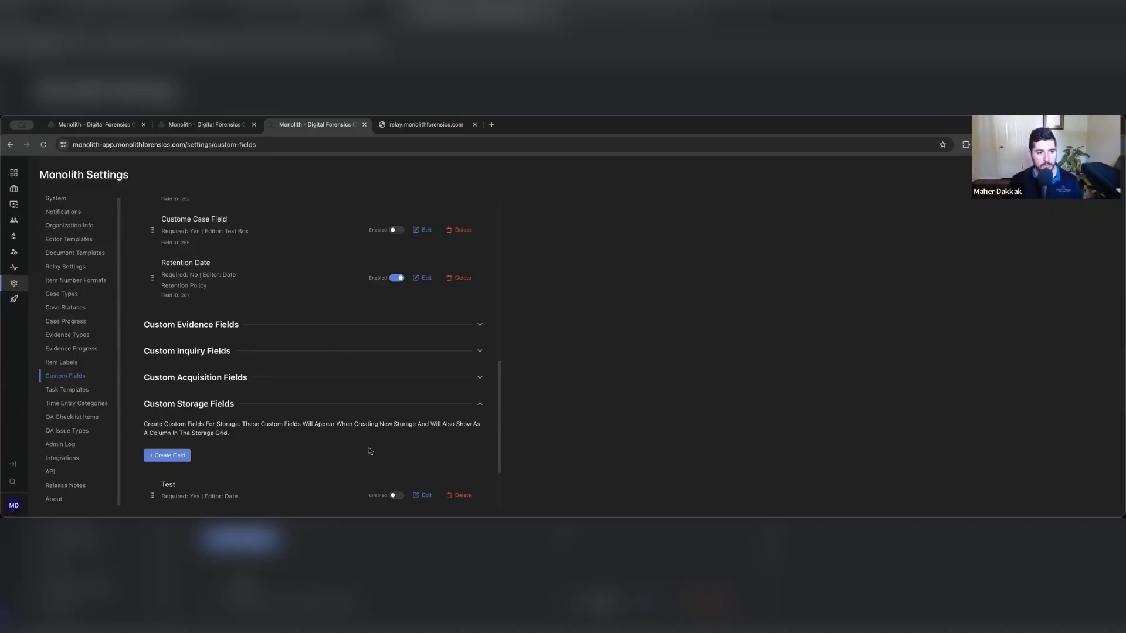
scroll(340, 480, up, 1)
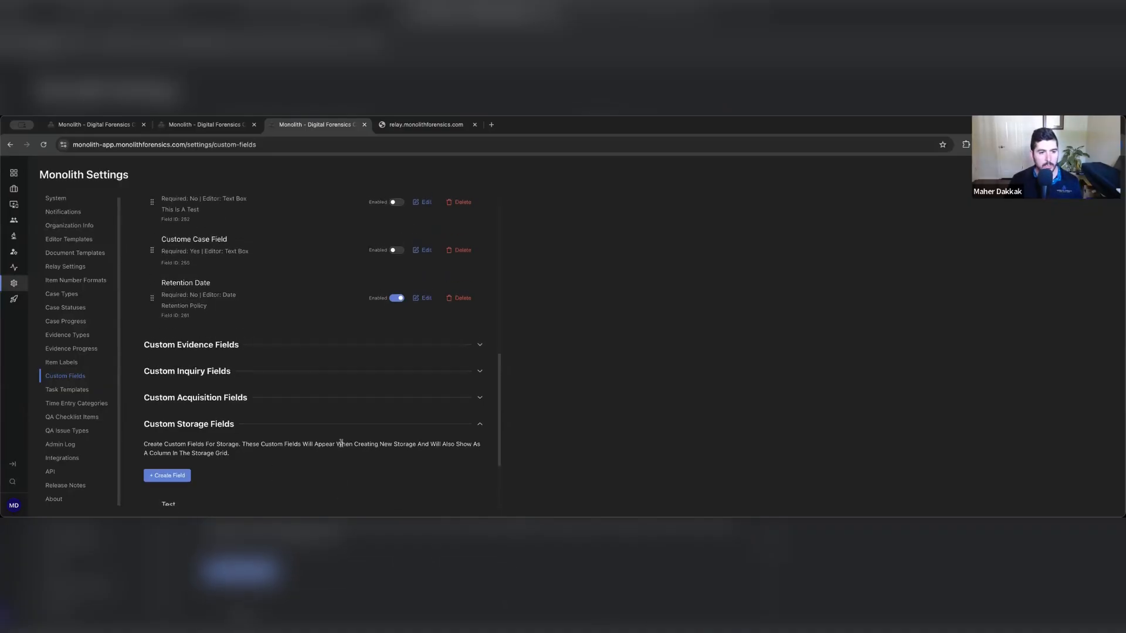
scroll(335, 421, up, 1)
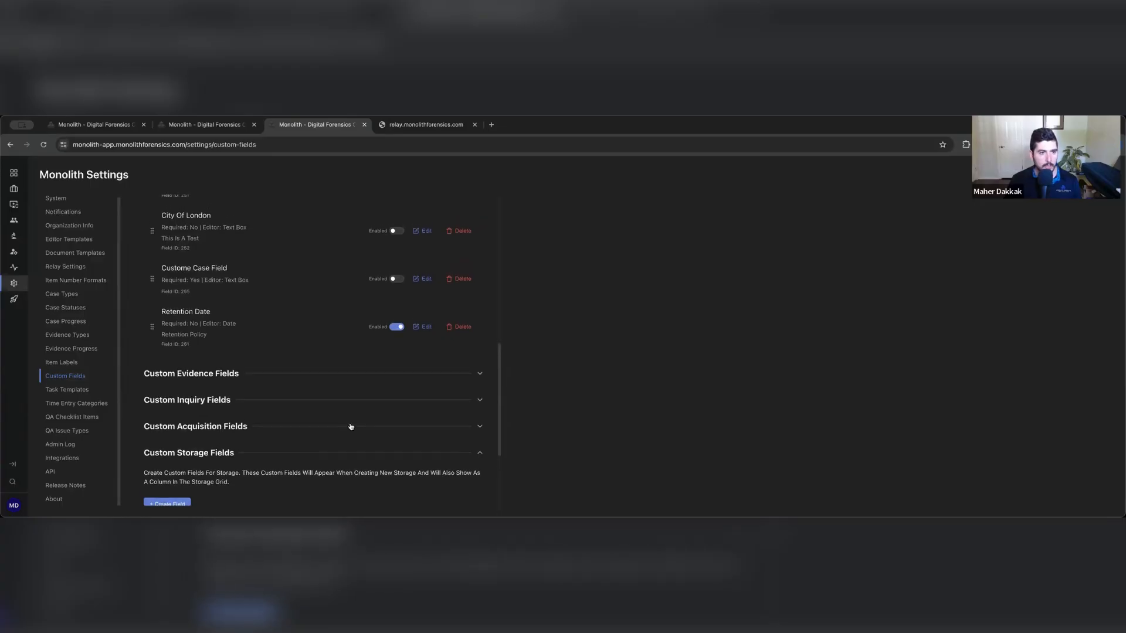
scroll(348, 428, down, 2)
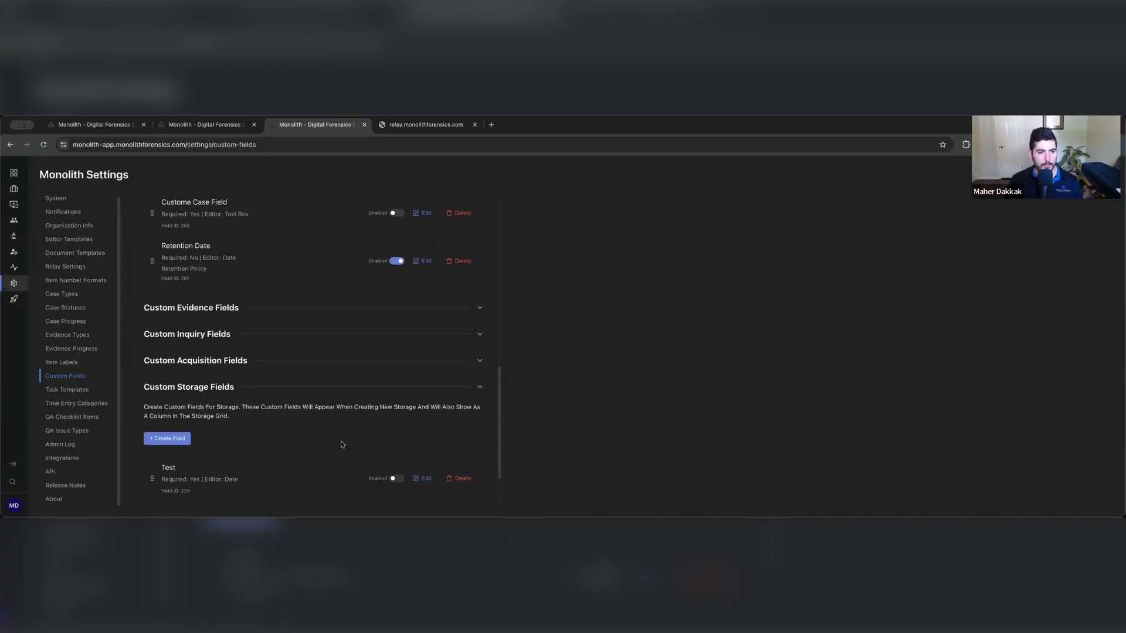
Step: Collapse the custom case fields, expand the custom evidence fields and start a new evidence field
scroll(321, 393, up, 8)
scroll(311, 381, up, 8)
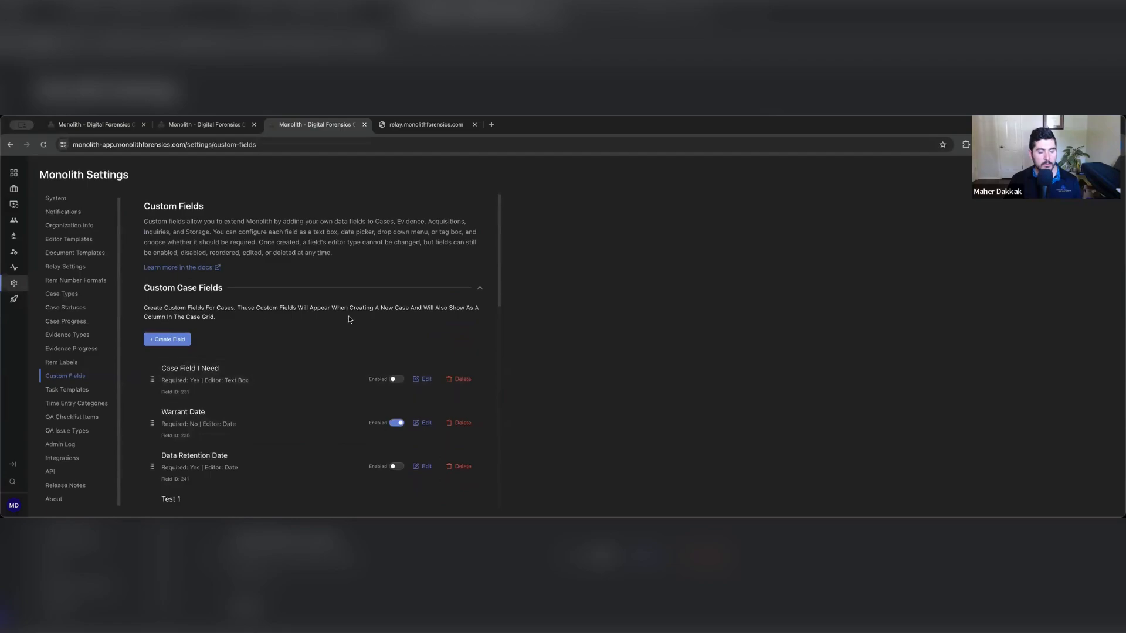
click(481, 289)
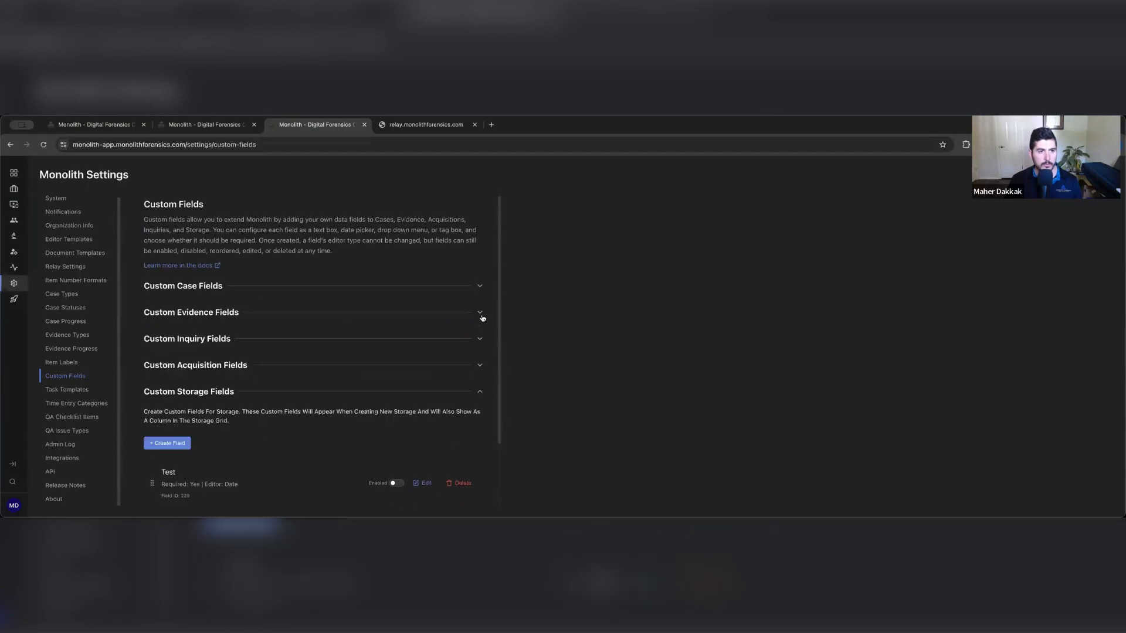
click(480, 312)
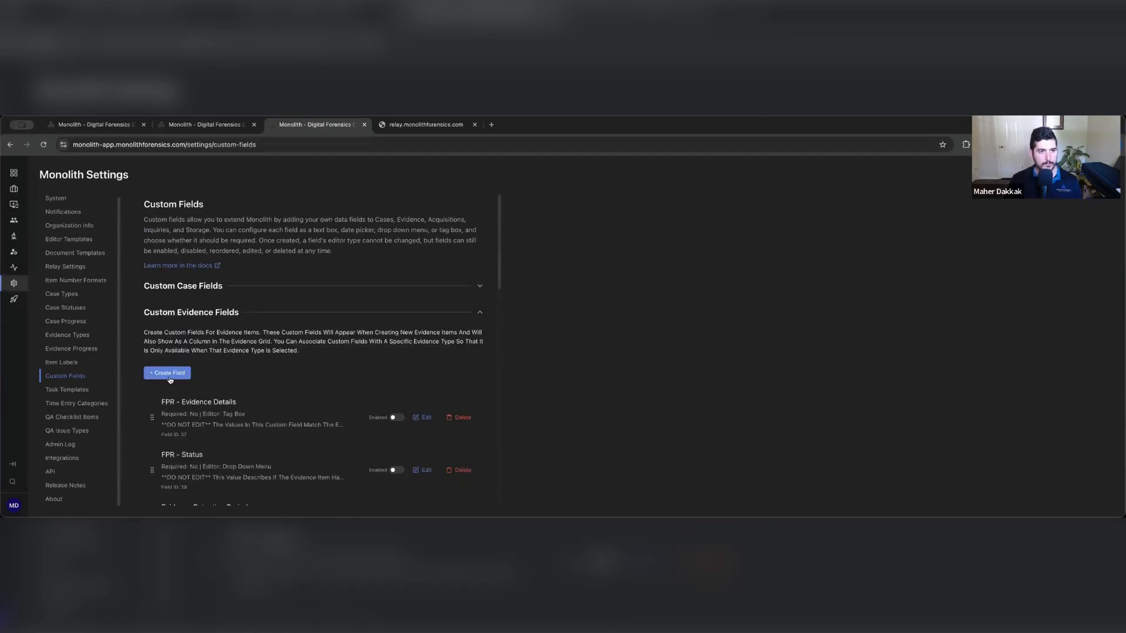
click(172, 373)
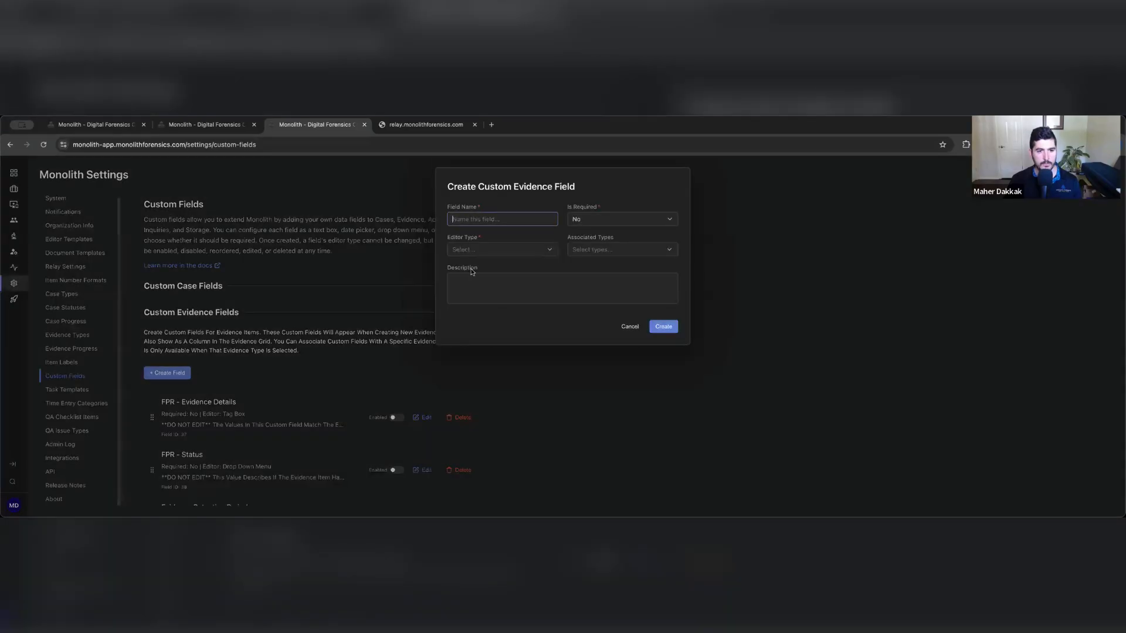
Step: Name the new custom evidence field Chain of Custody Verified and make it required
text(C)
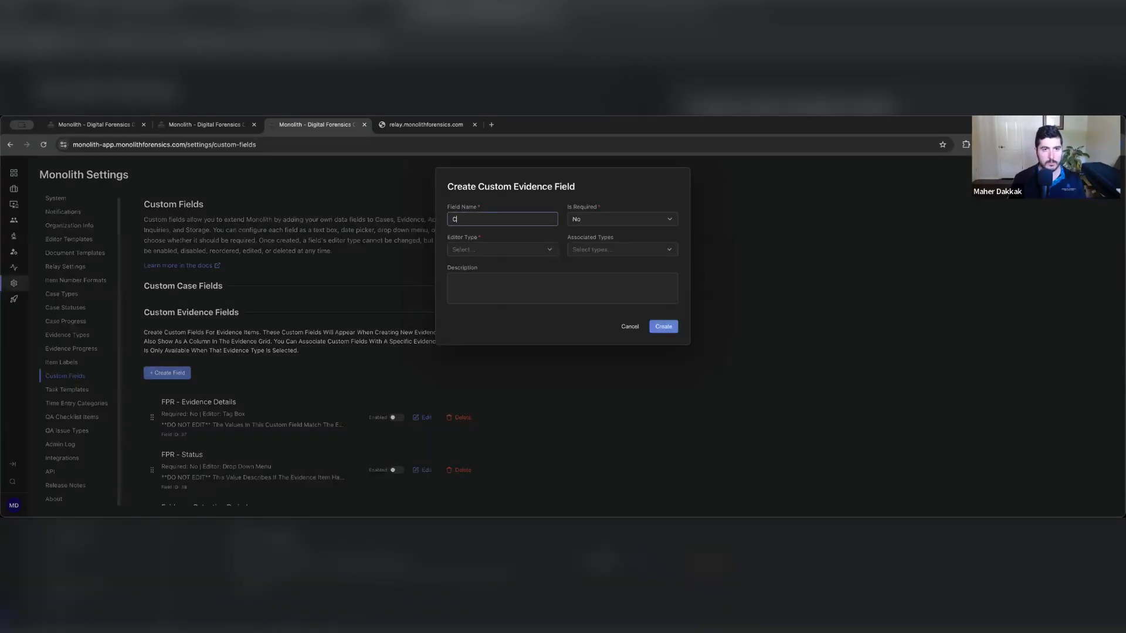
text(hain of Custody V)
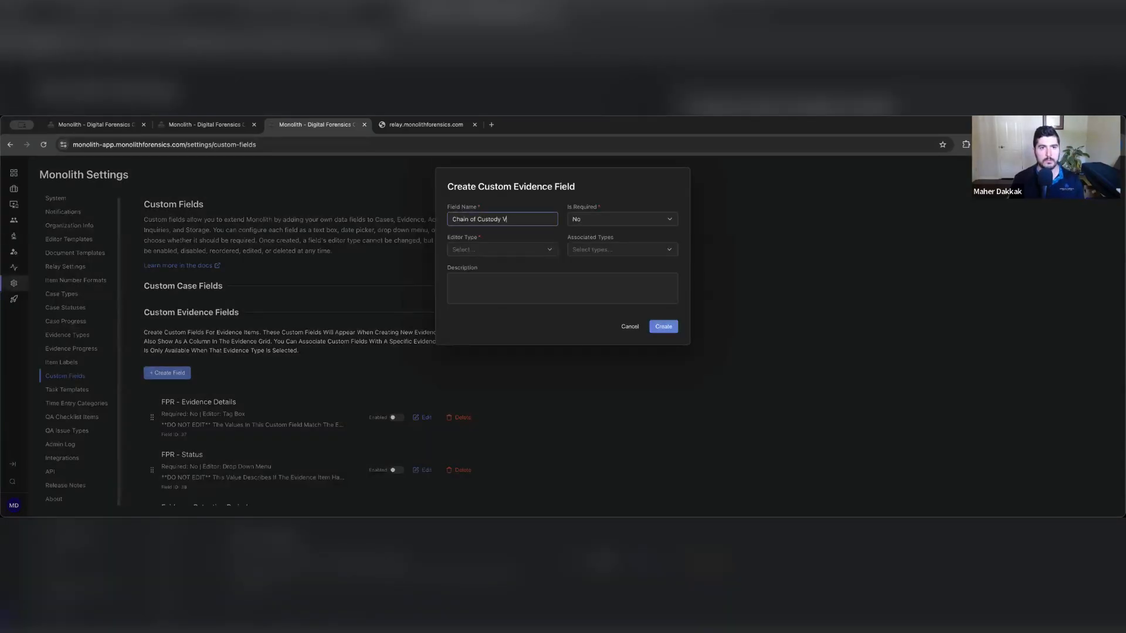
text(erified)
click(616, 221)
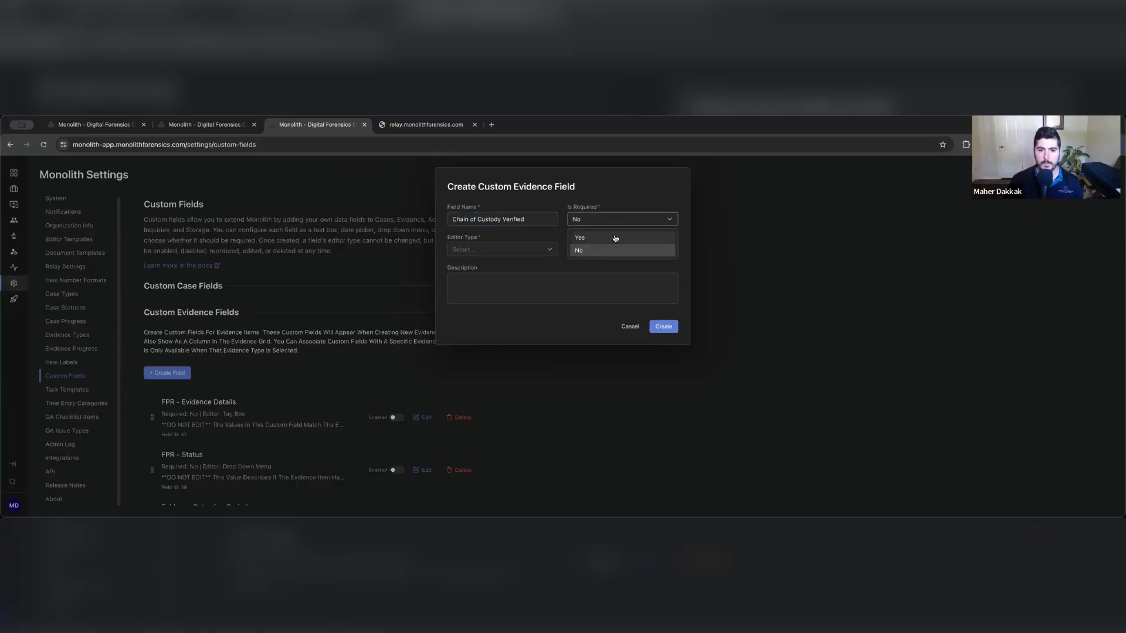
click(615, 238)
Step: Try Text Box and Drop Down Menu as editor types for the Chain of Custody Verified field
click(505, 251)
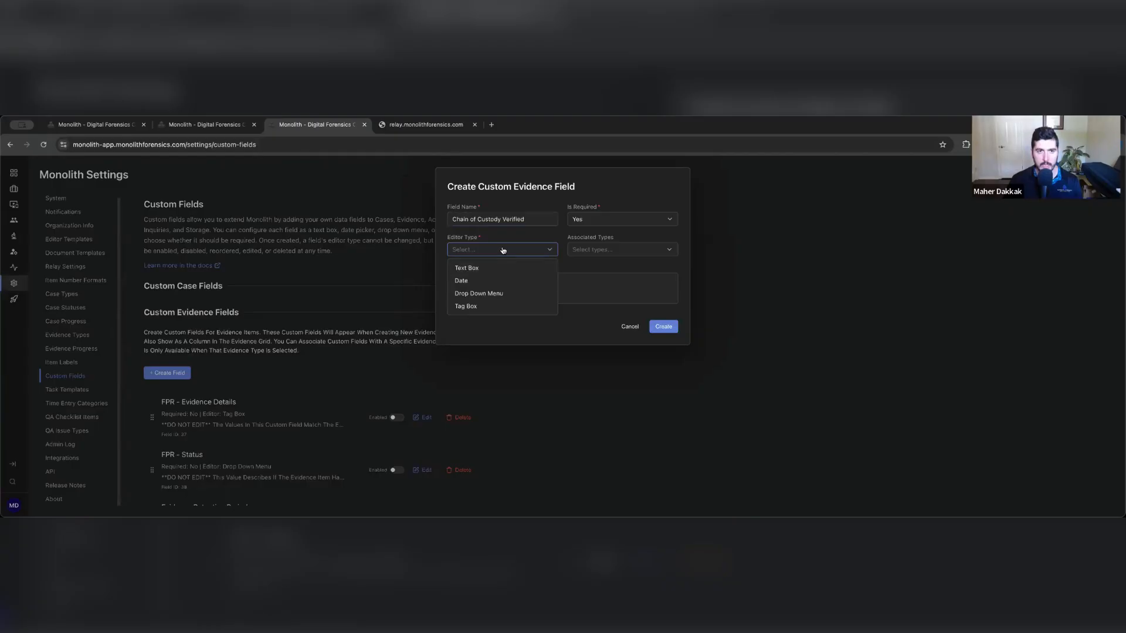
click(488, 267)
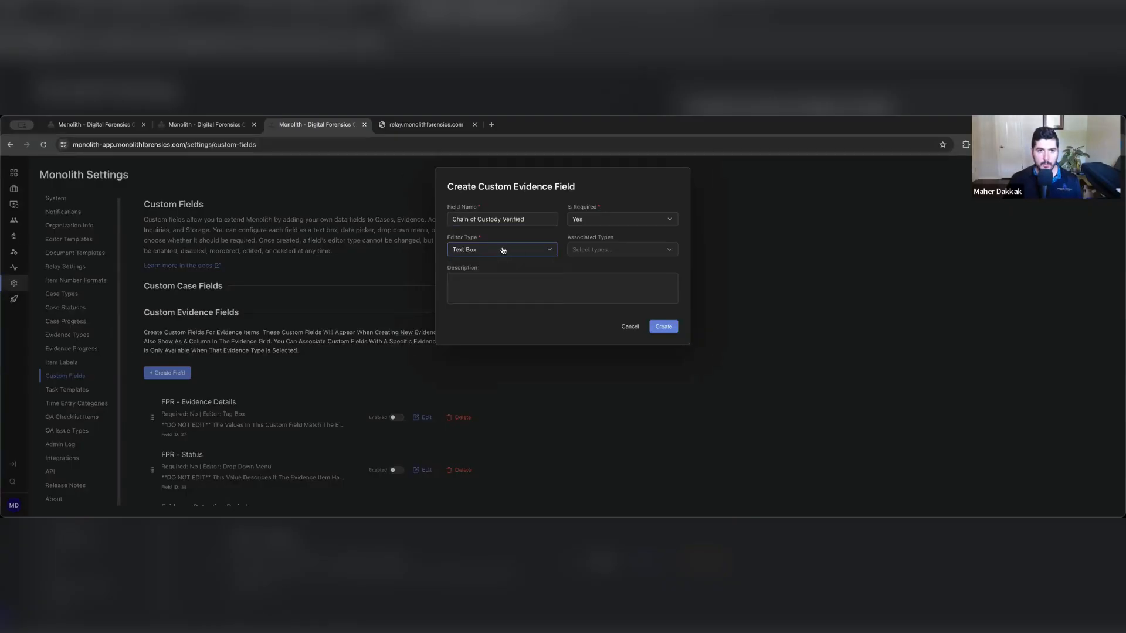
click(495, 253)
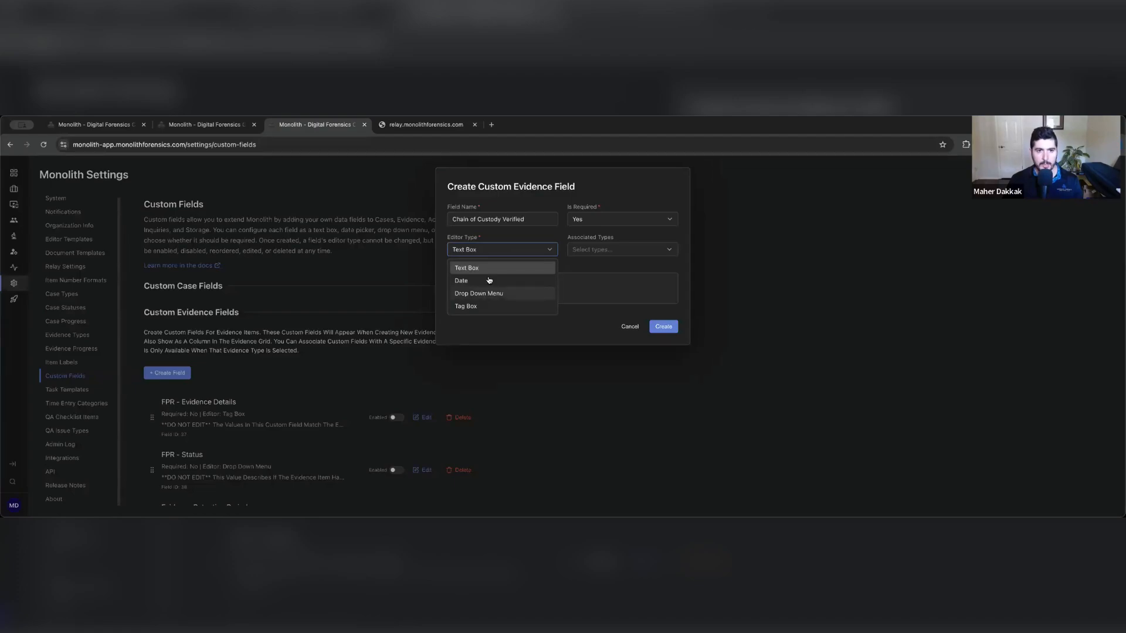
click(487, 293)
click(494, 250)
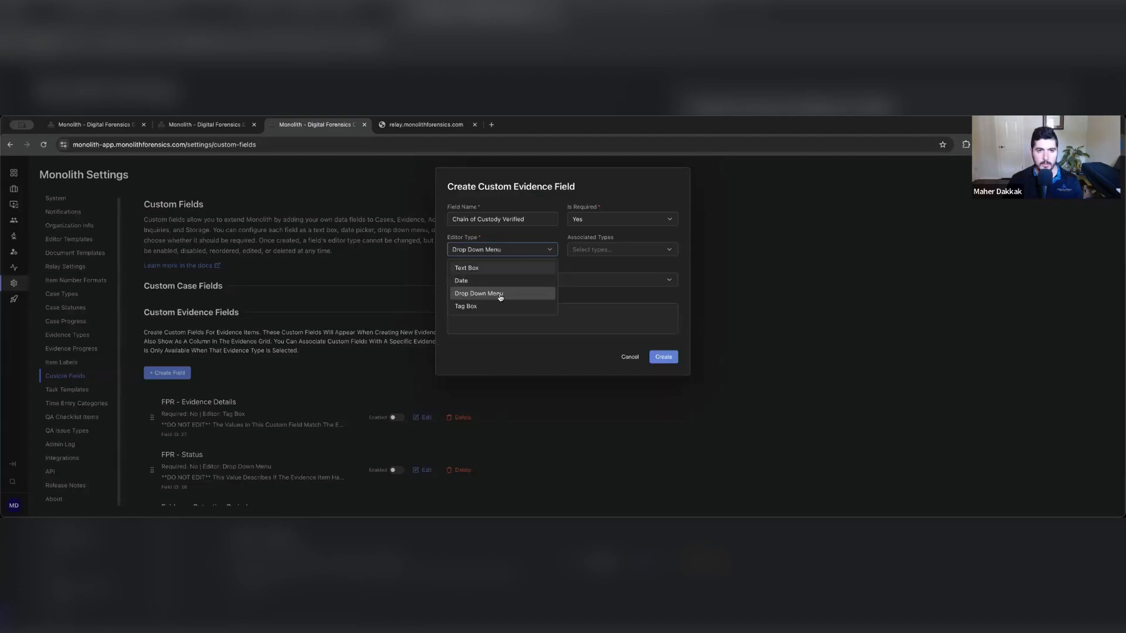
click(483, 270)
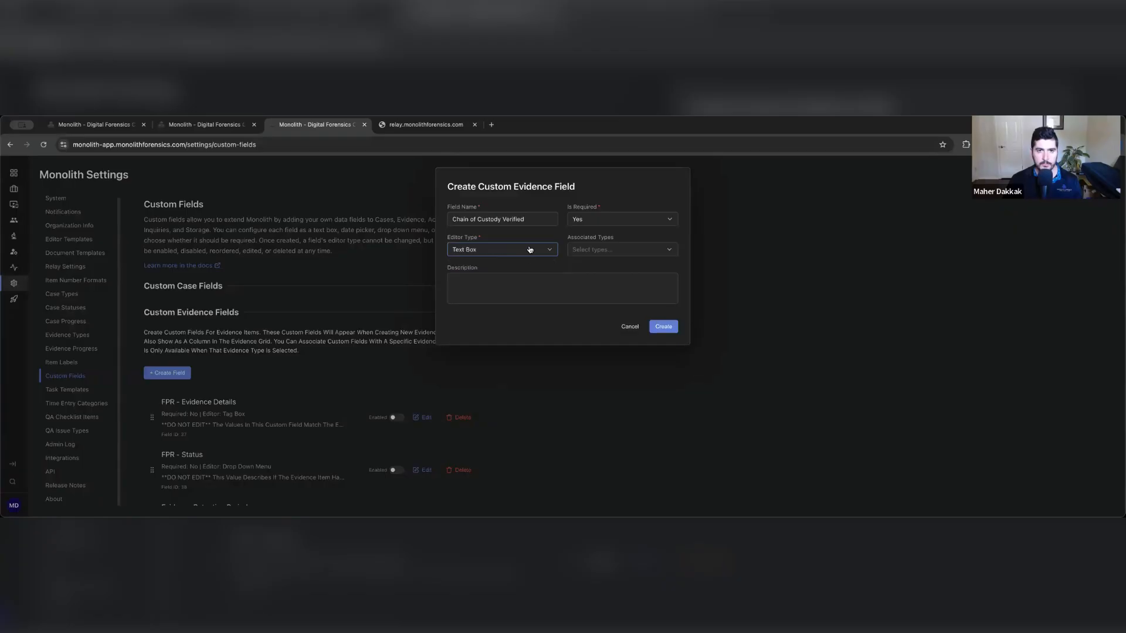
Step: Set the evidence field's editor type to Drop Down Menu with the selection options Yes and No
click(527, 250)
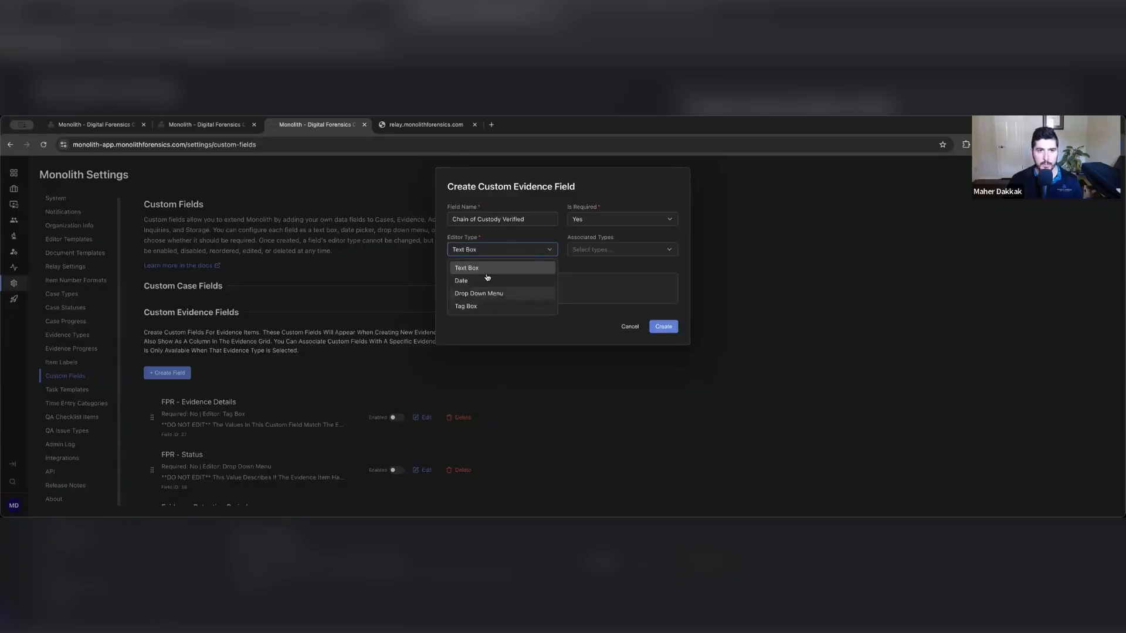
click(488, 293)
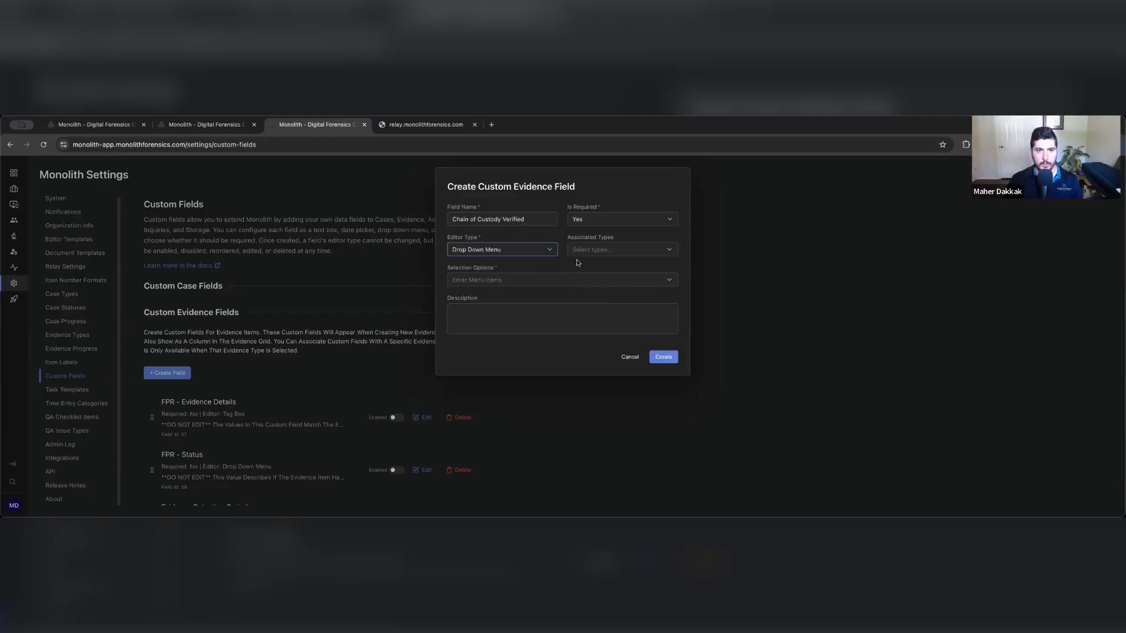
click(567, 279)
text(Yes)
key(Return)
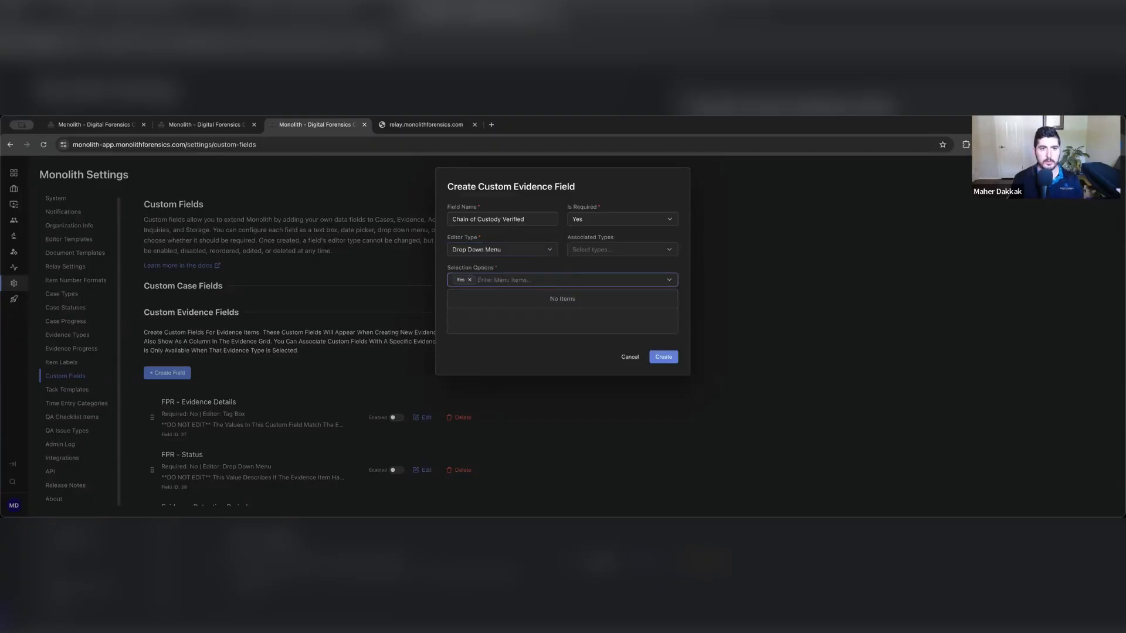
text(No)
key(Return)
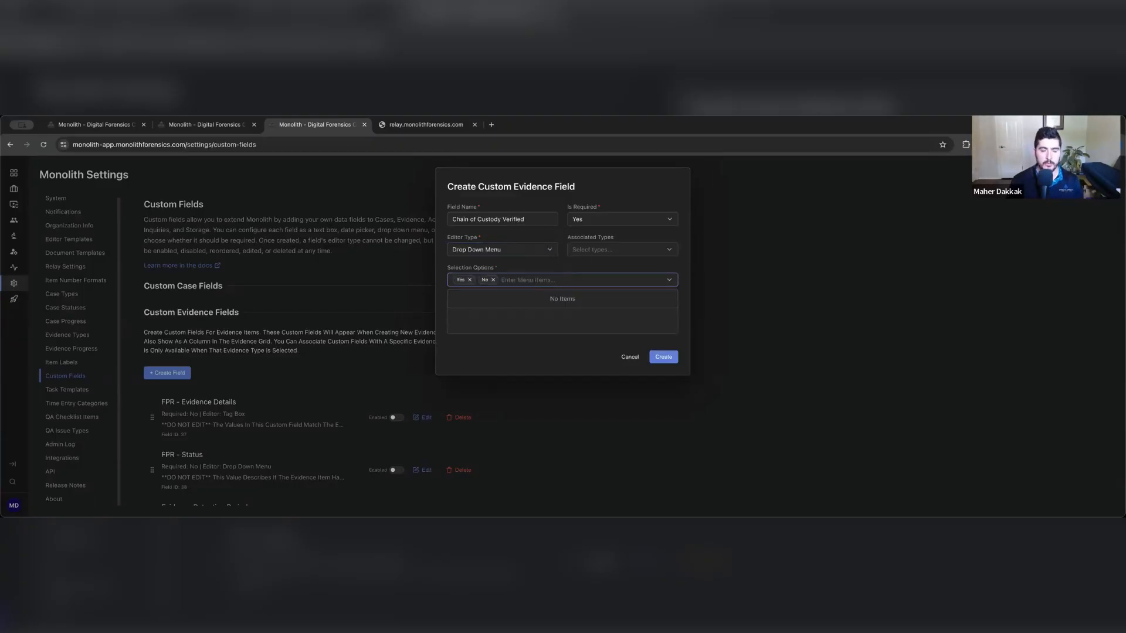
Step: Change the Chain of Custody Verified field's editor type to Text Box
click(529, 256)
click(516, 270)
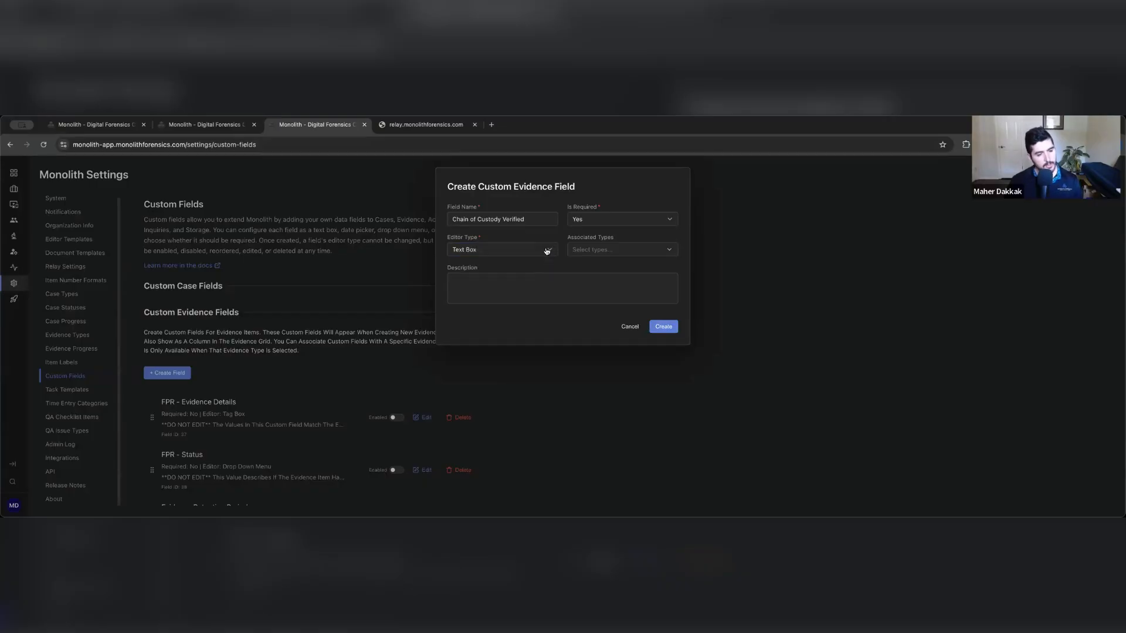
click(591, 249)
click(591, 249)
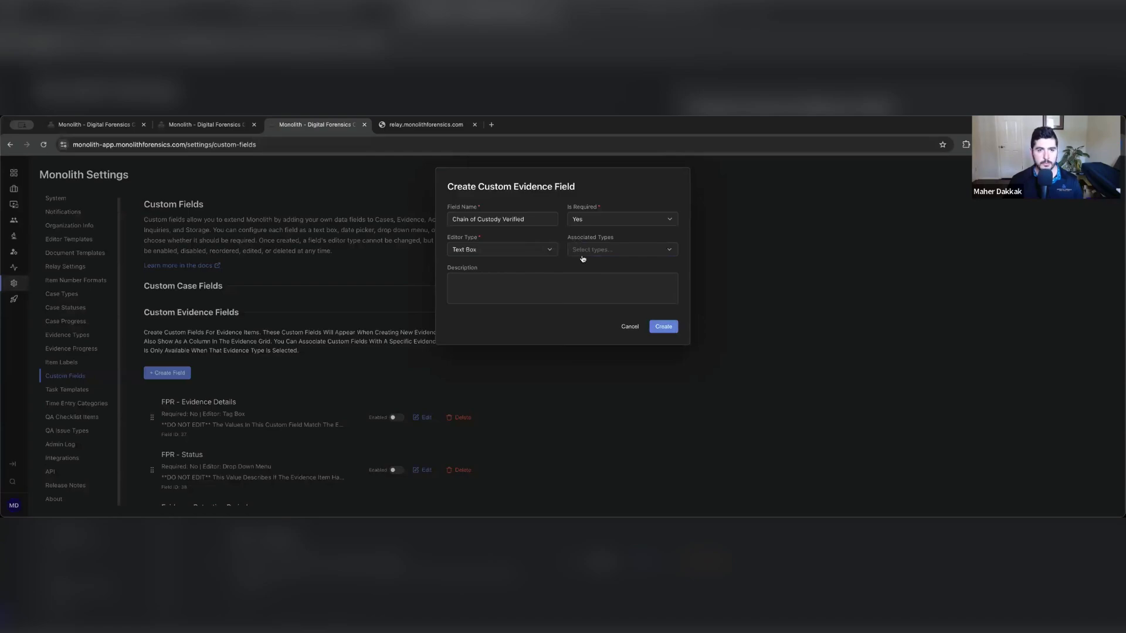
Step: Look through the full list of evidence types that can be associated with the custom field
click(591, 249)
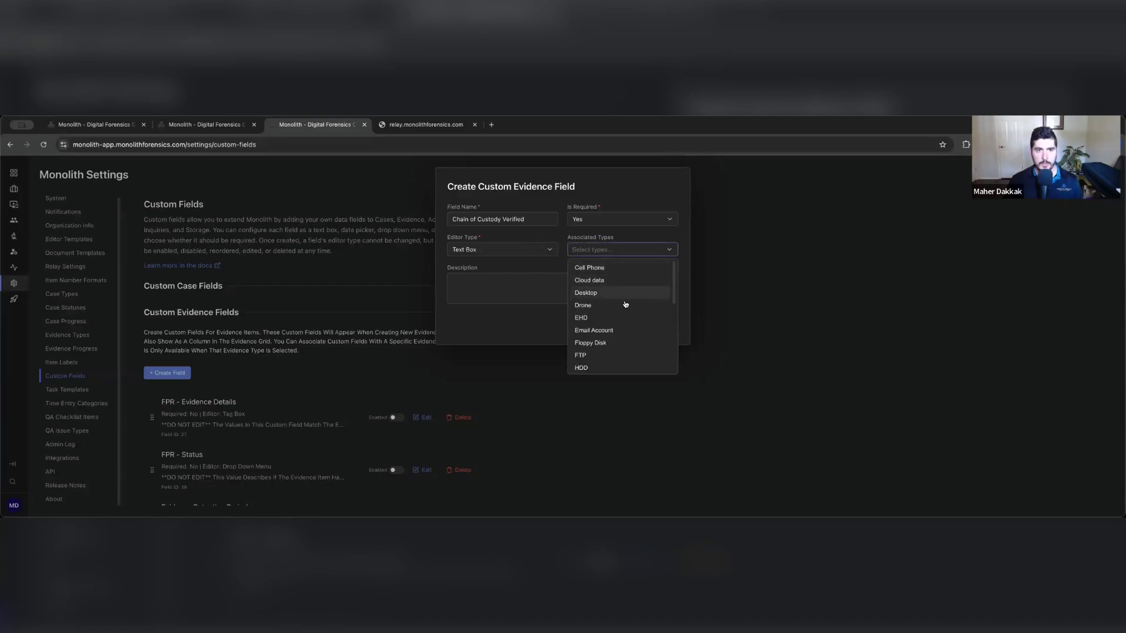
scroll(620, 305, down, 3)
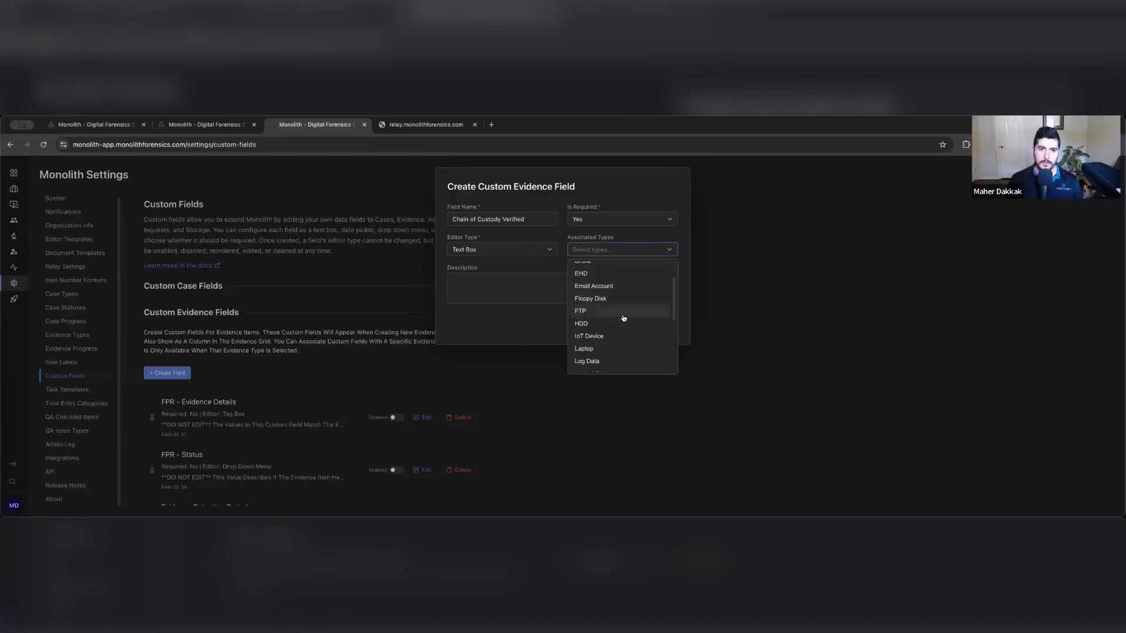
scroll(619, 314, down, 2)
scroll(619, 307, down, 3)
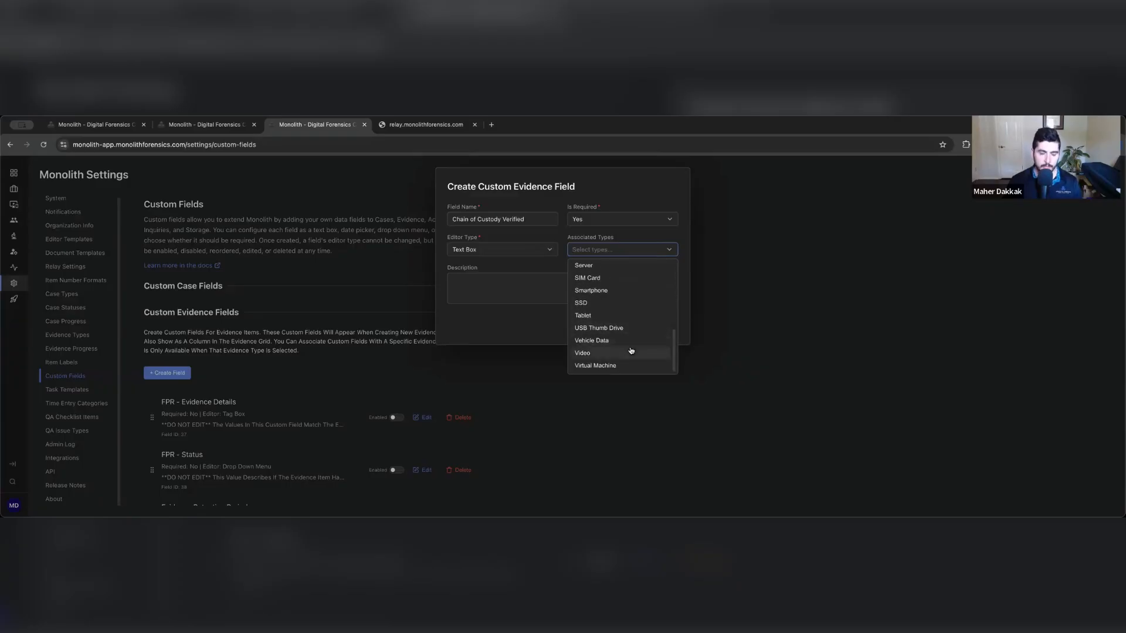
scroll(624, 344, up, 5)
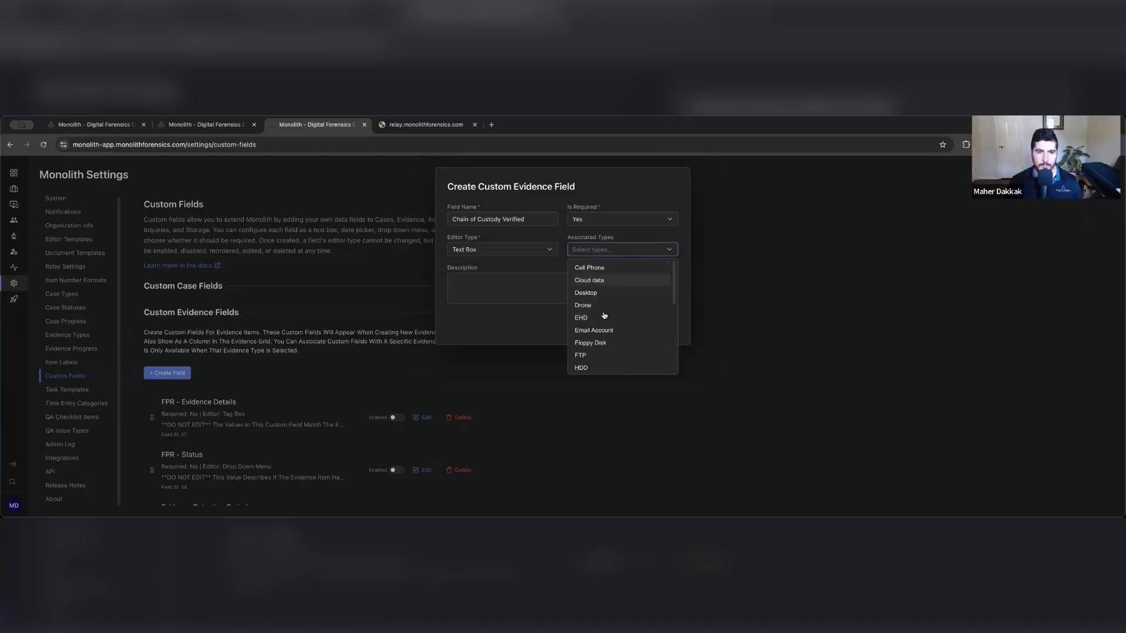
scroll(618, 361, down, 5)
scroll(619, 346, up, 5)
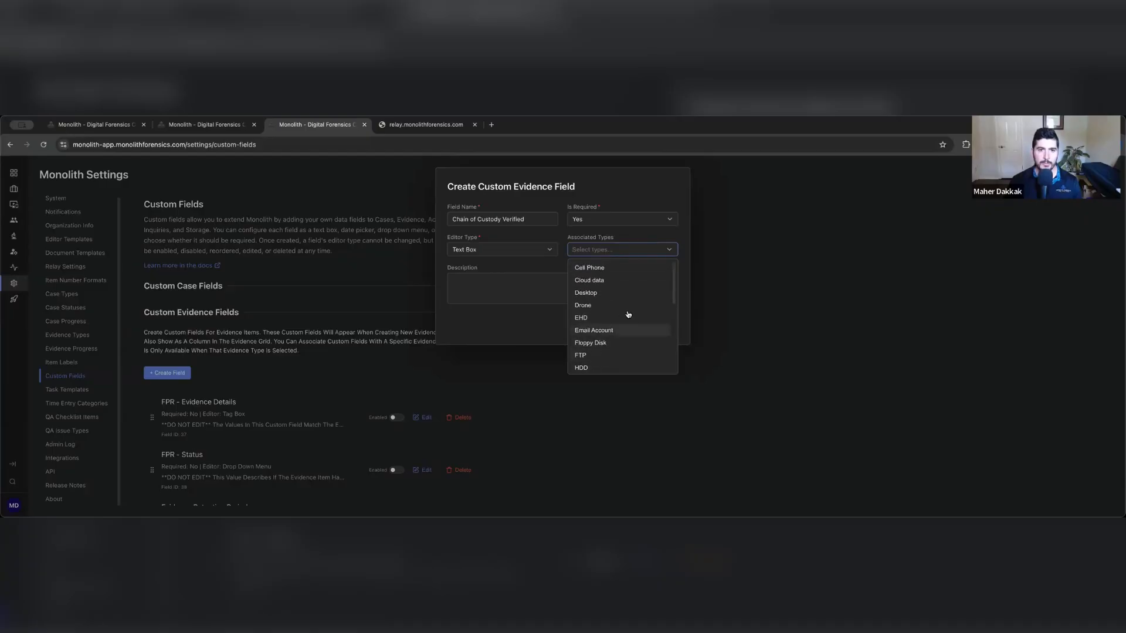
click(614, 245)
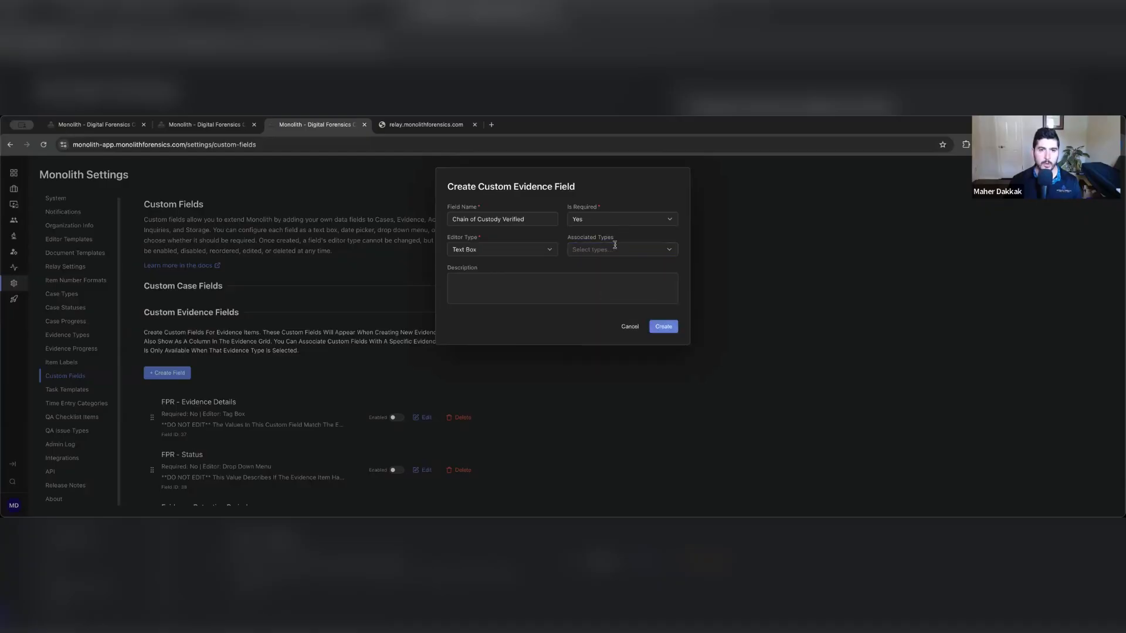
Step: Associate the custom field with the Cell Phone, Cloud data, Desktop, Drone, EHD and Floppy Disk evidence types
click(596, 248)
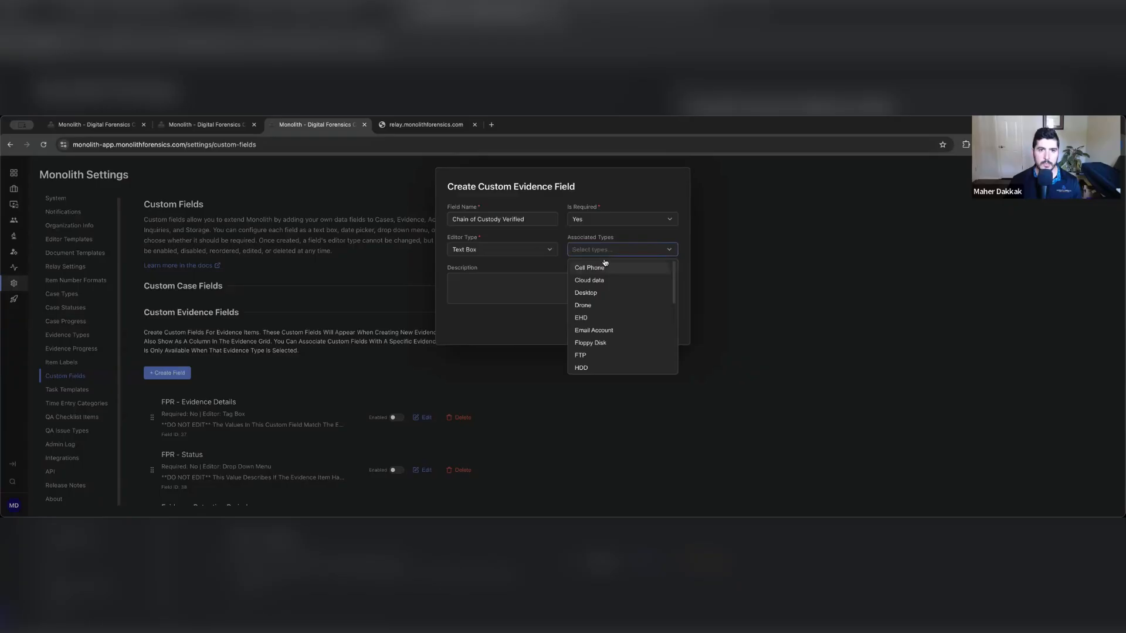
click(602, 265)
click(598, 278)
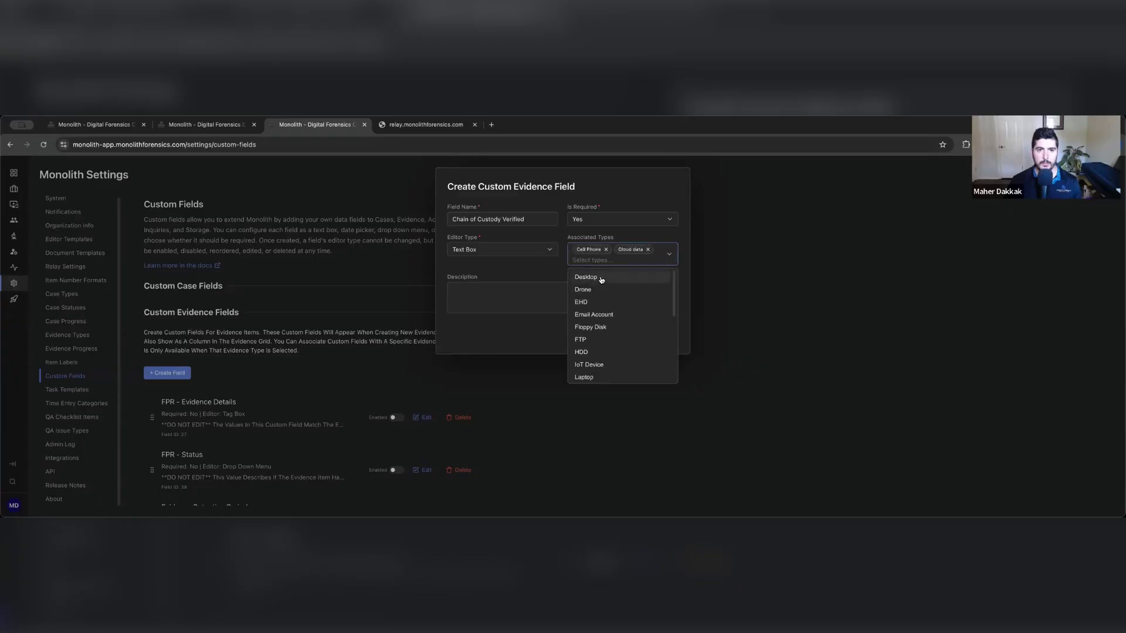
click(600, 280)
click(594, 291)
click(593, 292)
click(592, 312)
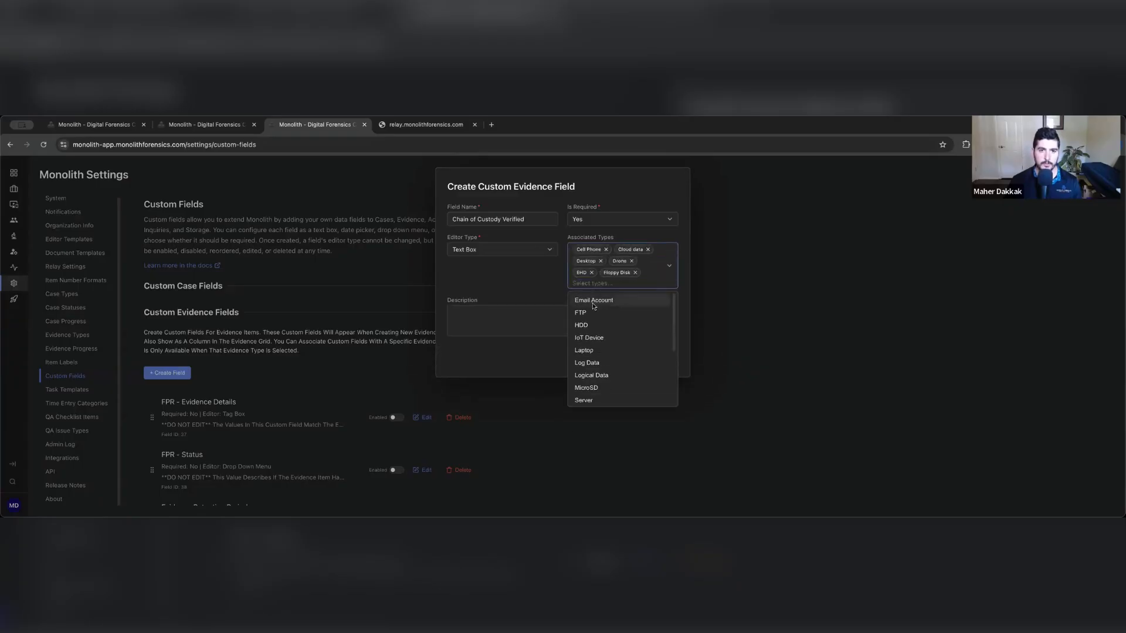
Step: Add Email Account, FTP, IoT Device, HDD, Laptop, Log Data, Logical Data, MicroSD, SIM Card and Server to the field's associated types
click(593, 301)
click(591, 313)
click(589, 326)
click(589, 327)
click(590, 326)
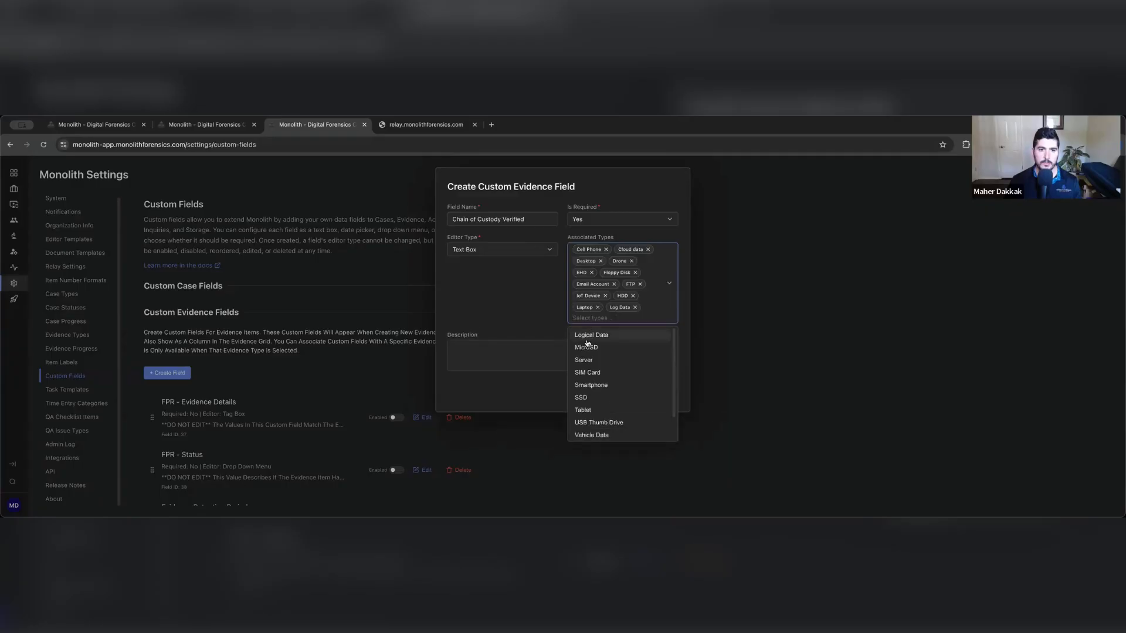
click(588, 340)
click(589, 339)
click(591, 349)
click(592, 361)
click(593, 351)
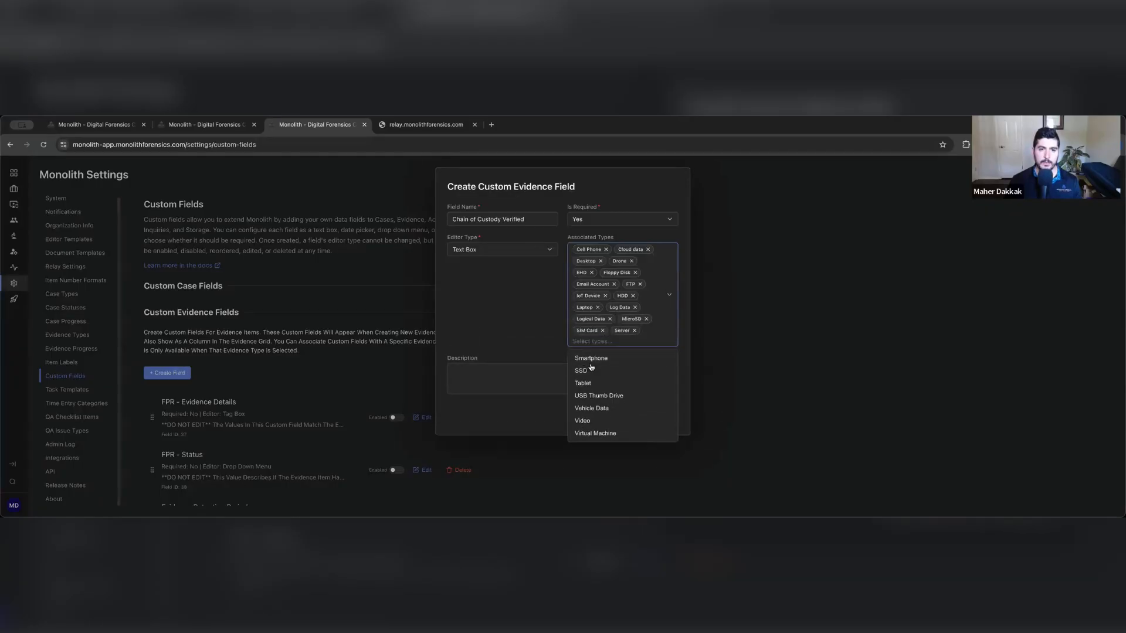
Step: Add SSD, Tablet, Smartphone, USB Thumb Drive, Vehicle Data and Video to the field's associated types
click(591, 369)
click(591, 373)
click(592, 371)
click(593, 383)
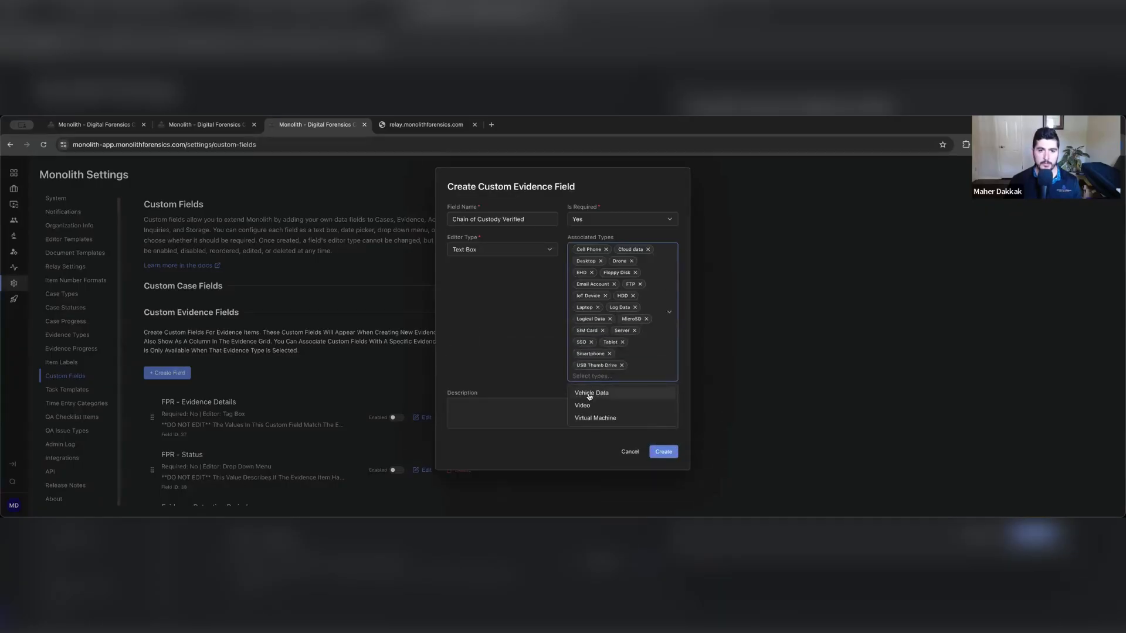
click(594, 394)
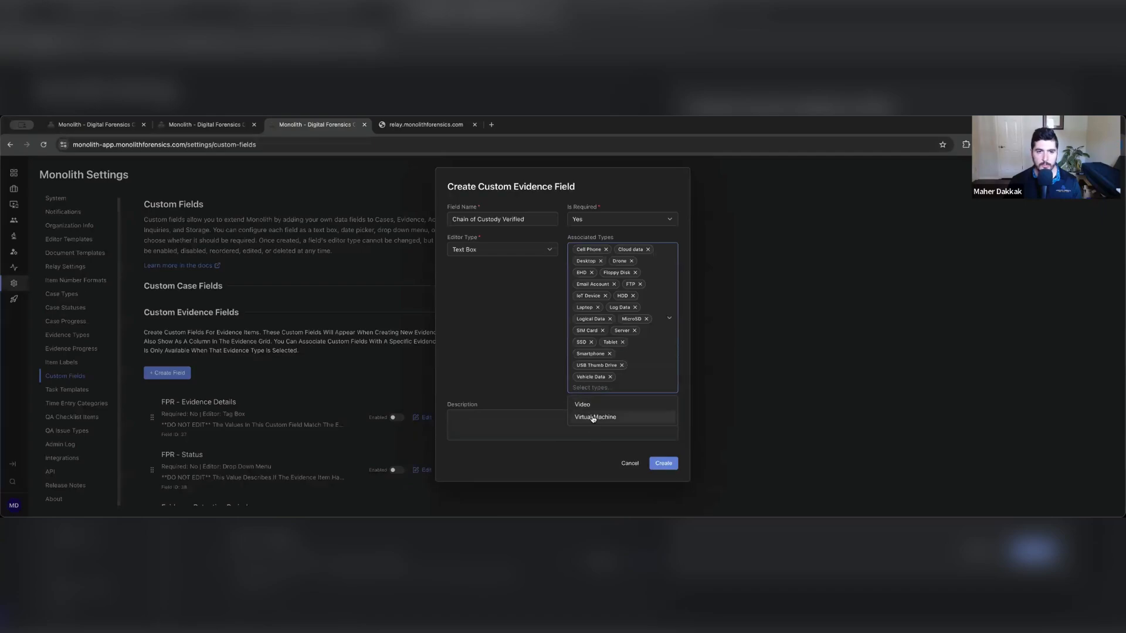
click(594, 406)
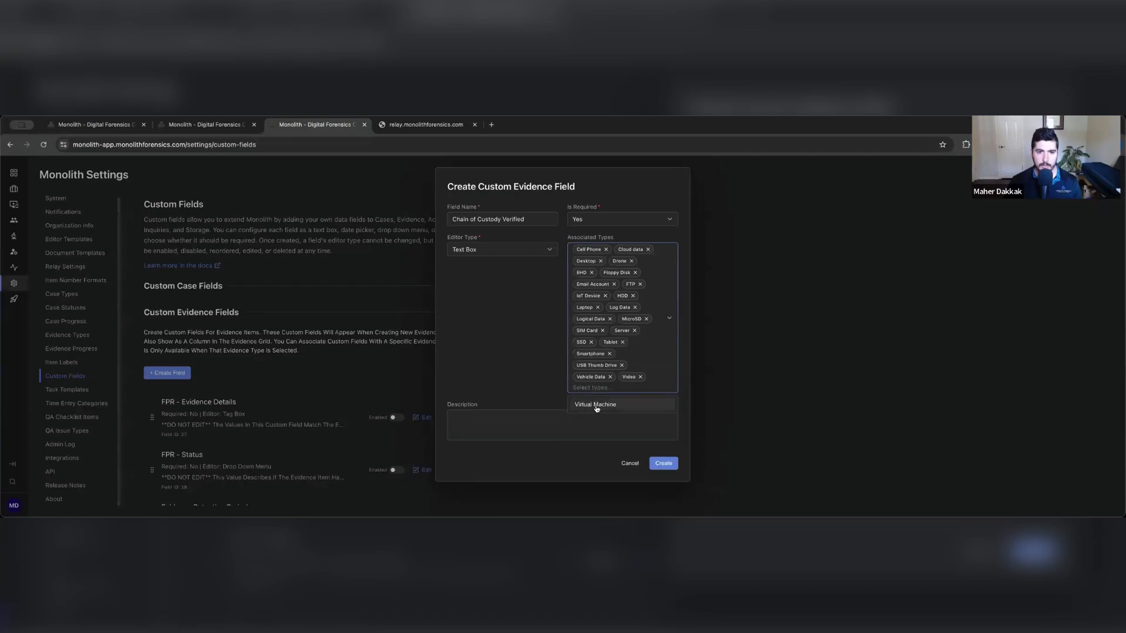
Step: Describe the field as "Whether or not CoC has been verified. If not, please add details" and create it
click(537, 417)
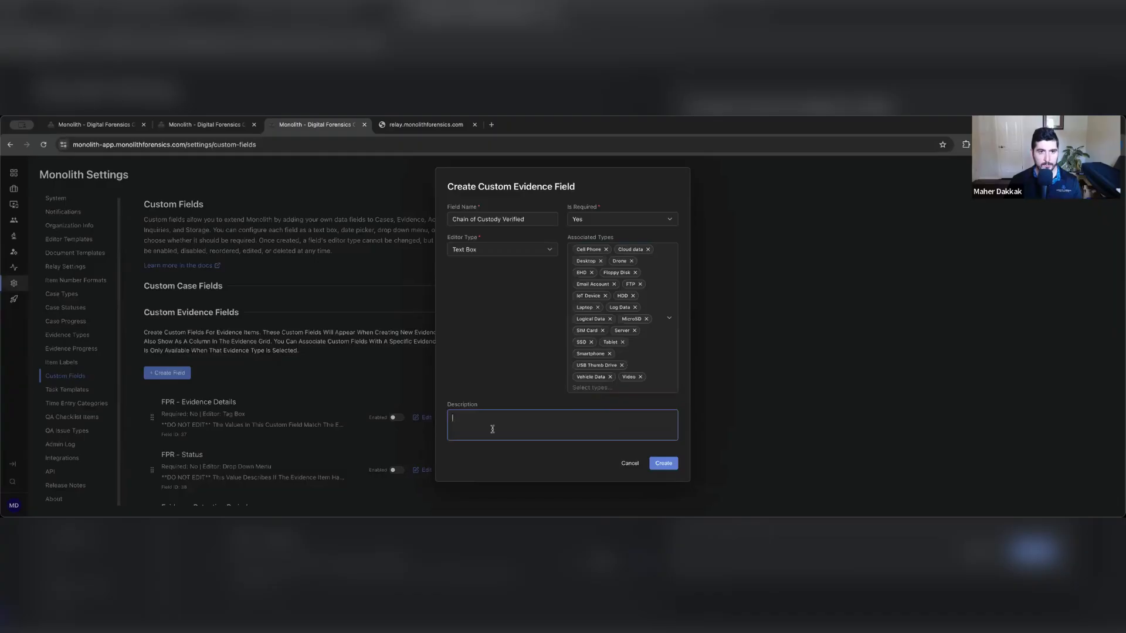
text(Whe)
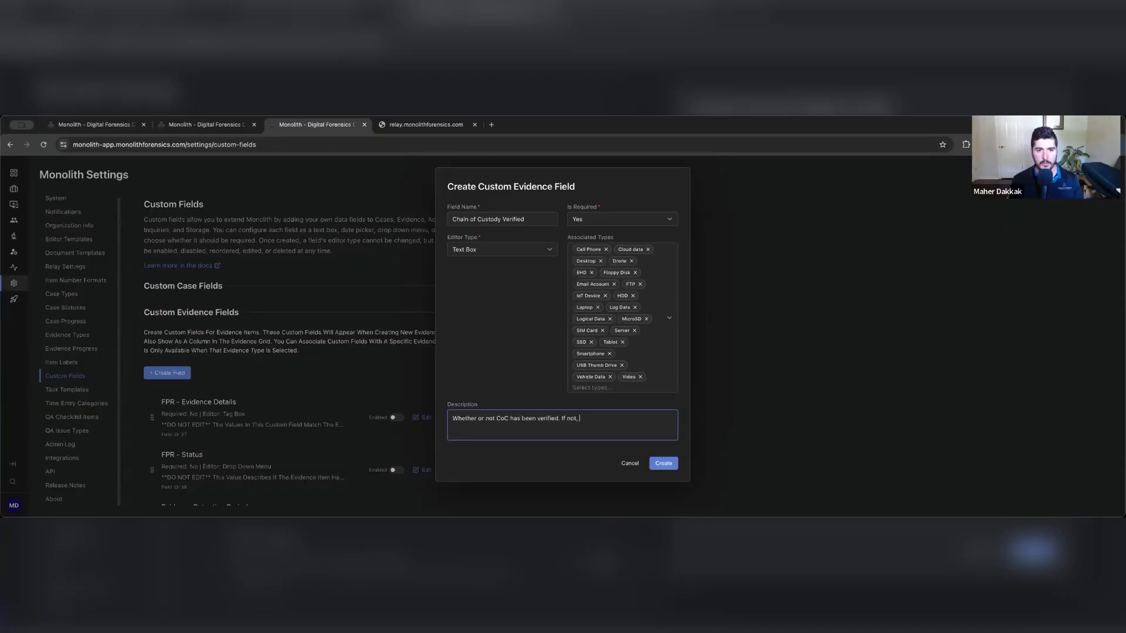
text(pleas)
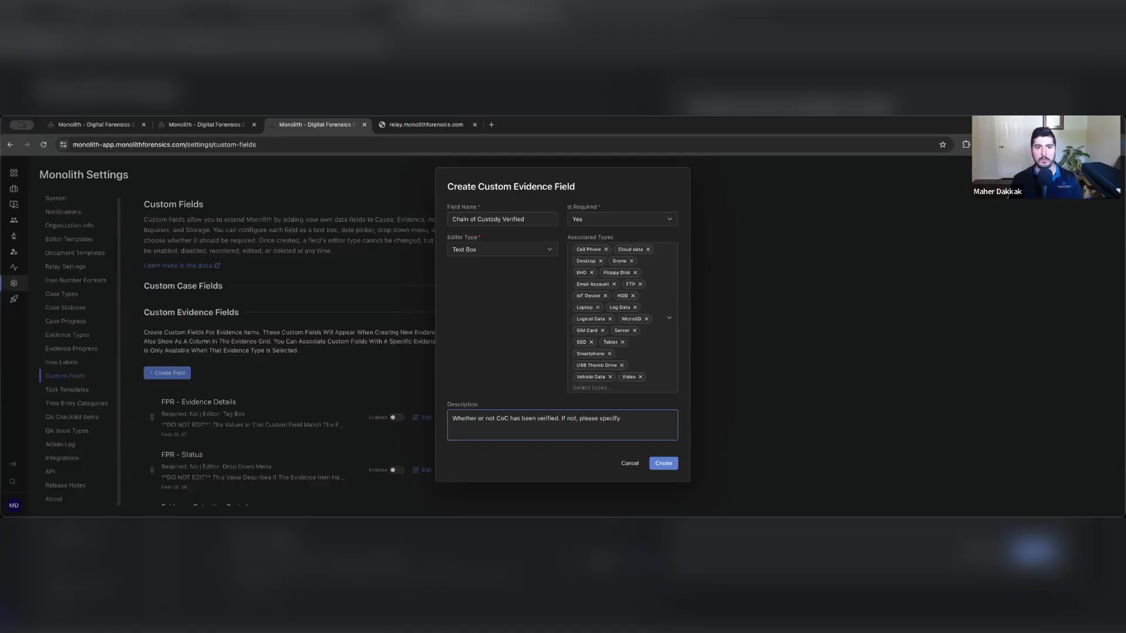
text(e spe)
key(BackSpace)
key(BackSpace)
key(BackSpace)
text(add detail)
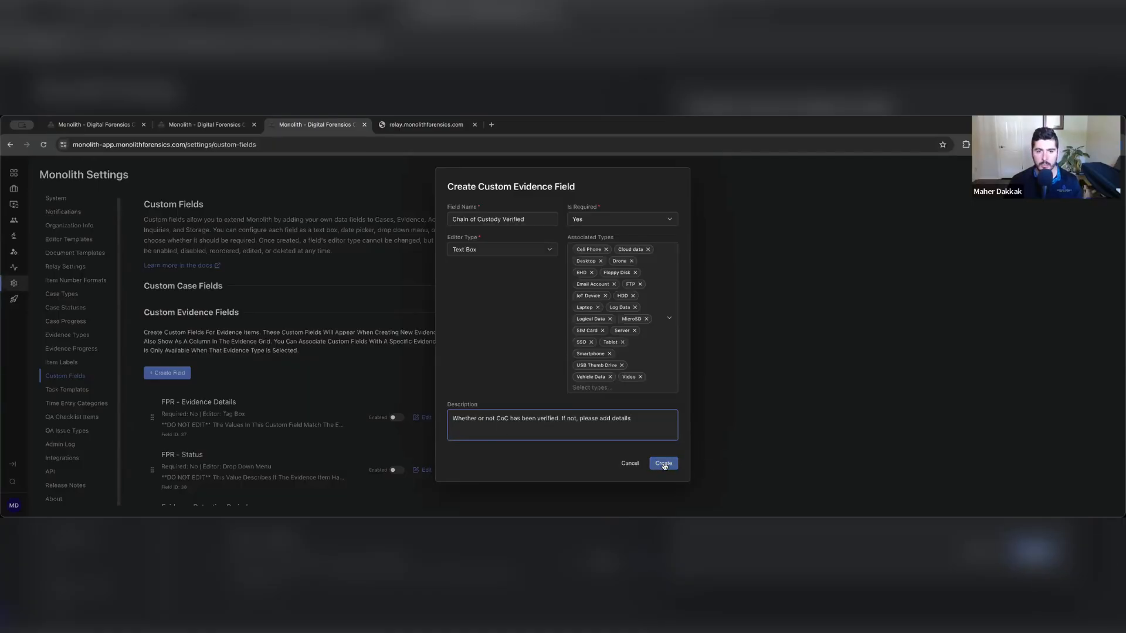
click(664, 464)
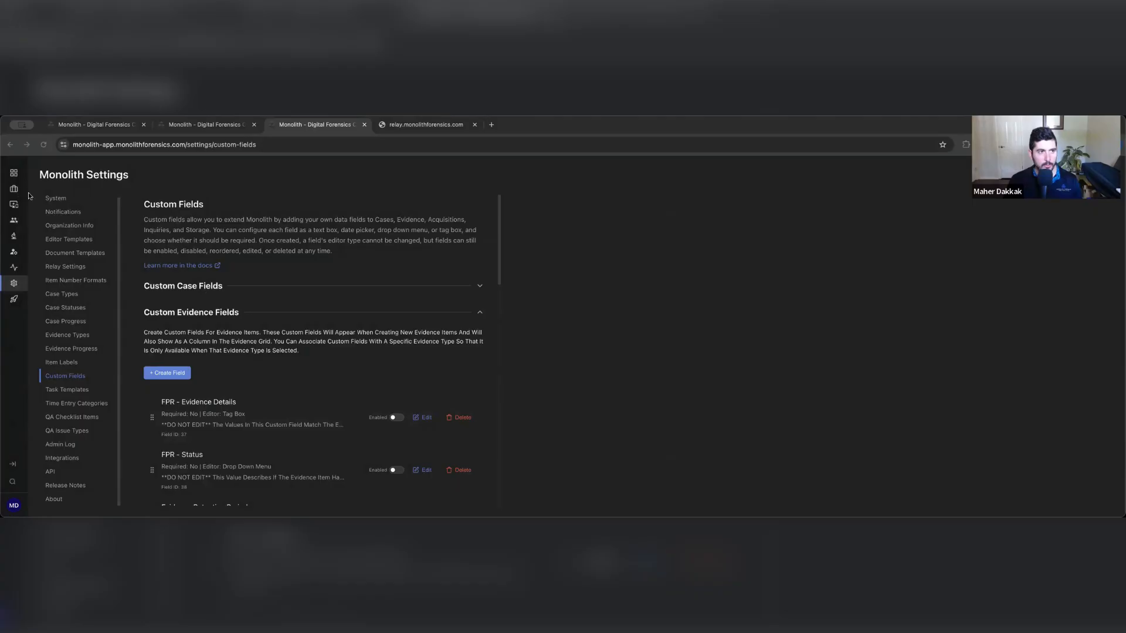
Step: Go to the evidence items list, glance through it and start a new evidence item
mouse_move(13, 204)
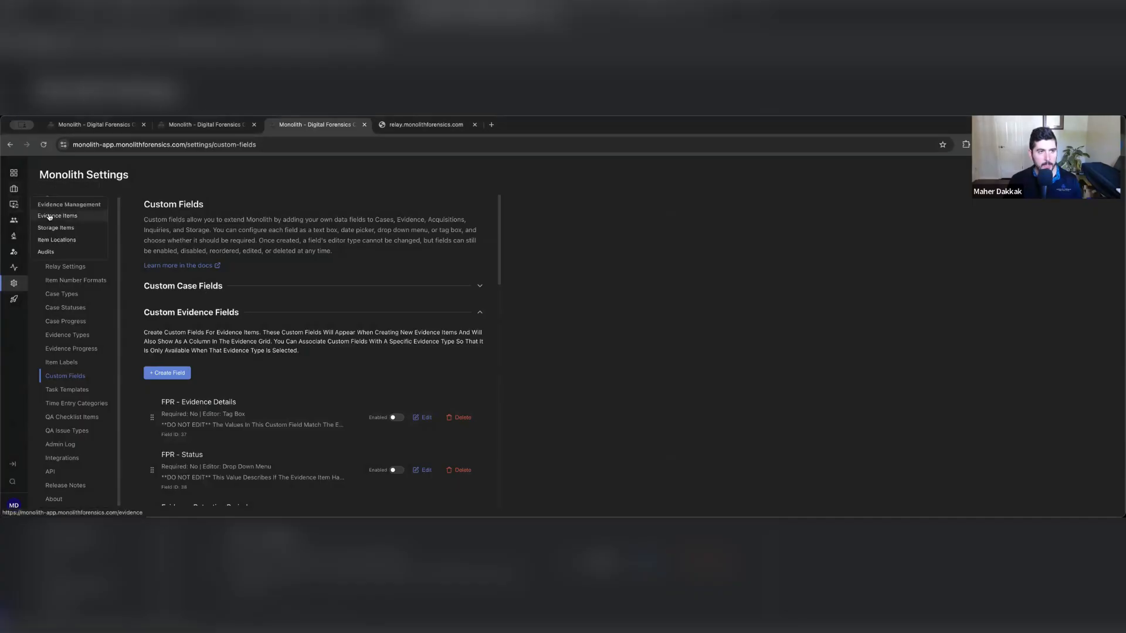
click(50, 217)
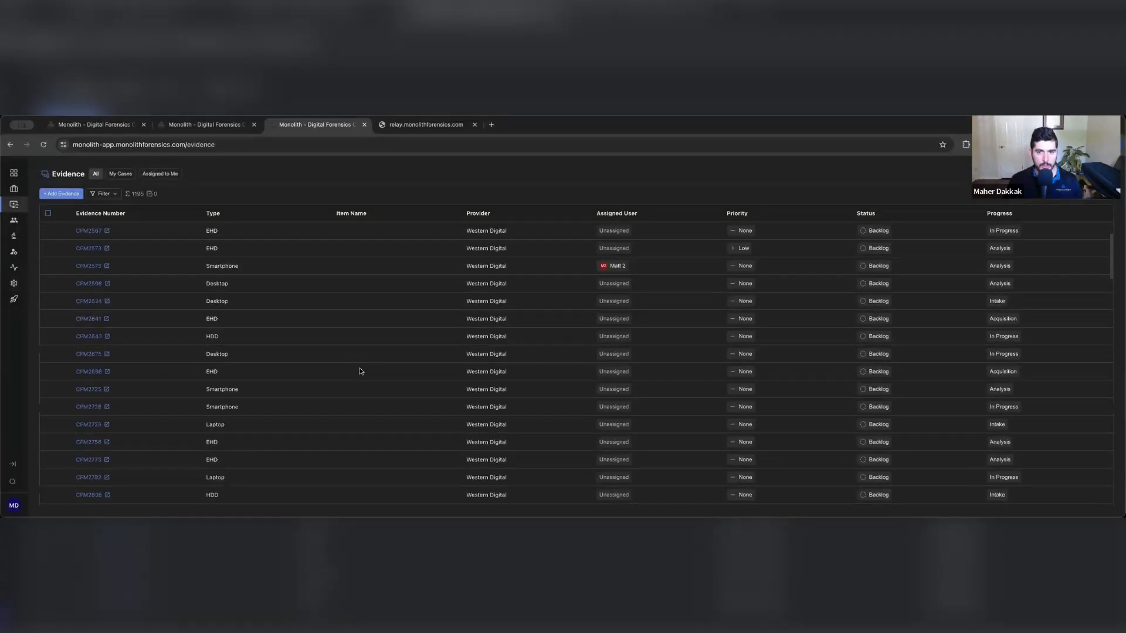
scroll(360, 371, down, 5)
scroll(546, 335, down, 3)
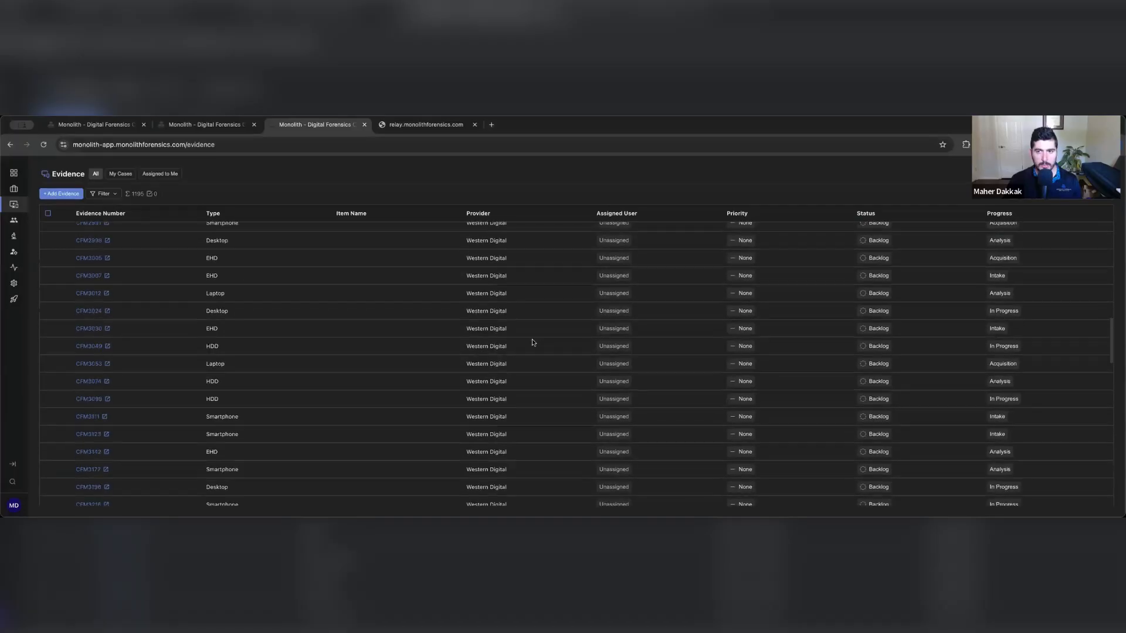
scroll(533, 342, up, 10)
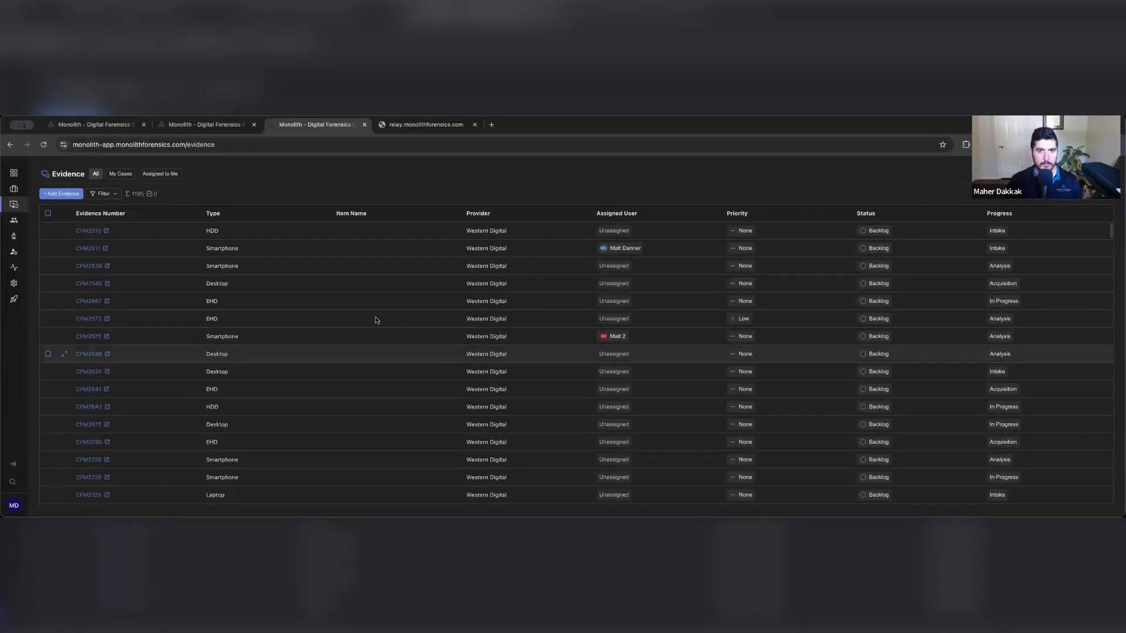
click(62, 194)
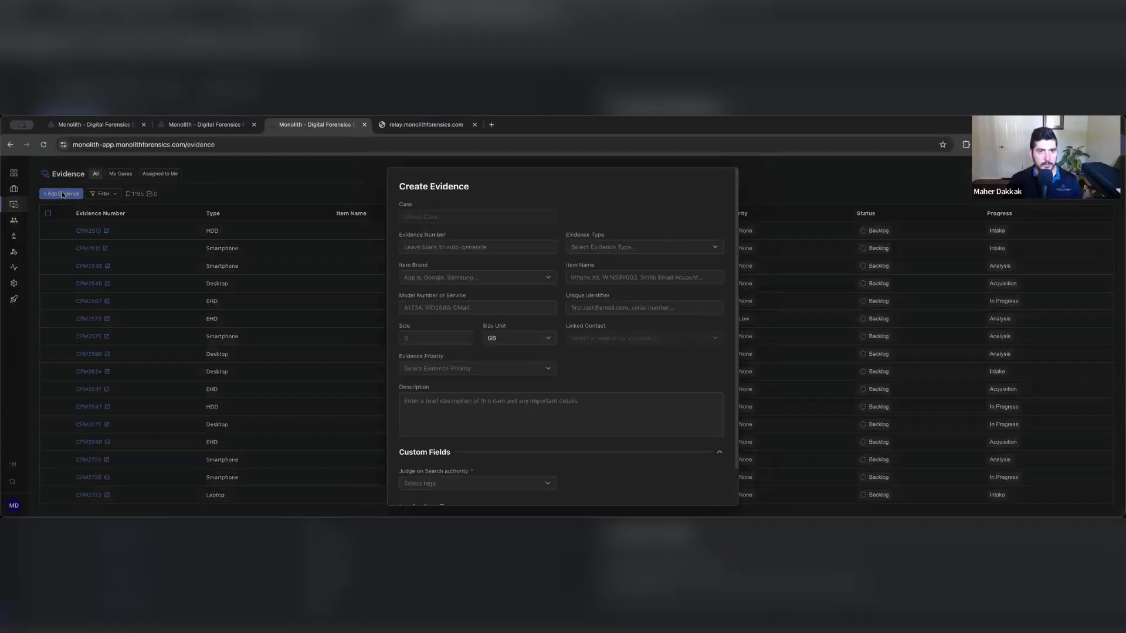
Step: Assign the new evidence item to the Gotham City case and set its evidence type to Smartphone
click(418, 214)
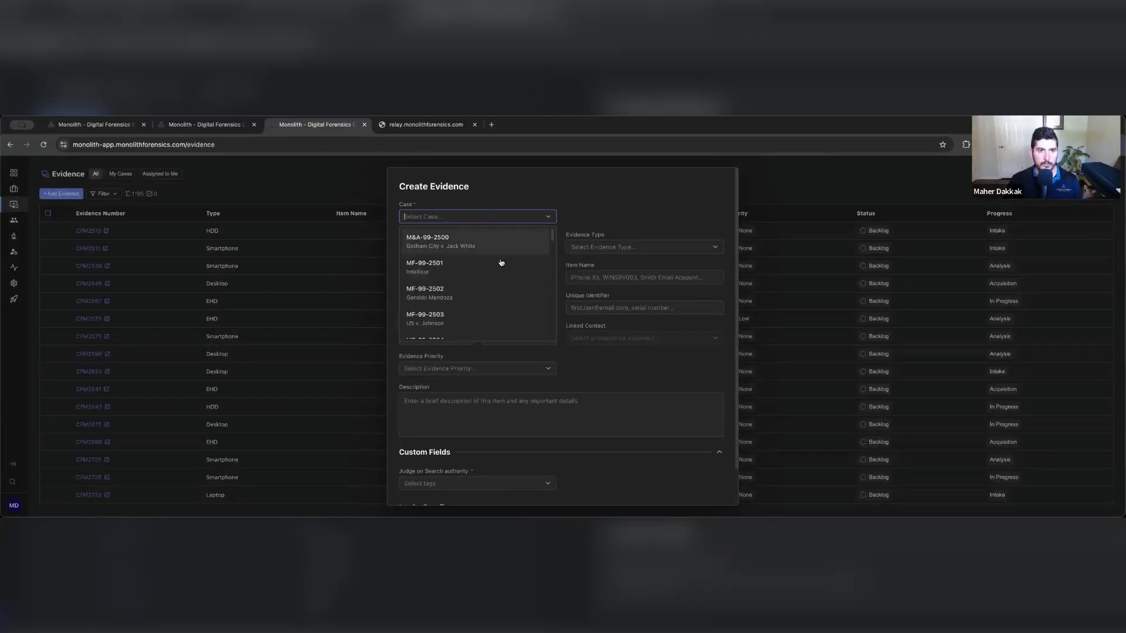
click(472, 240)
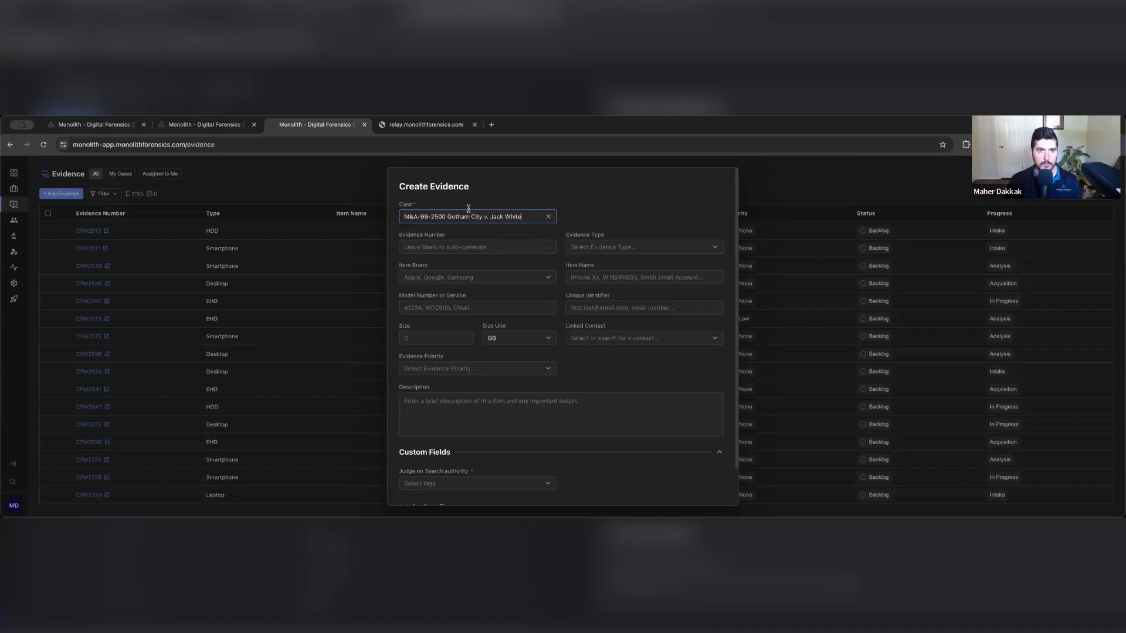
click(448, 247)
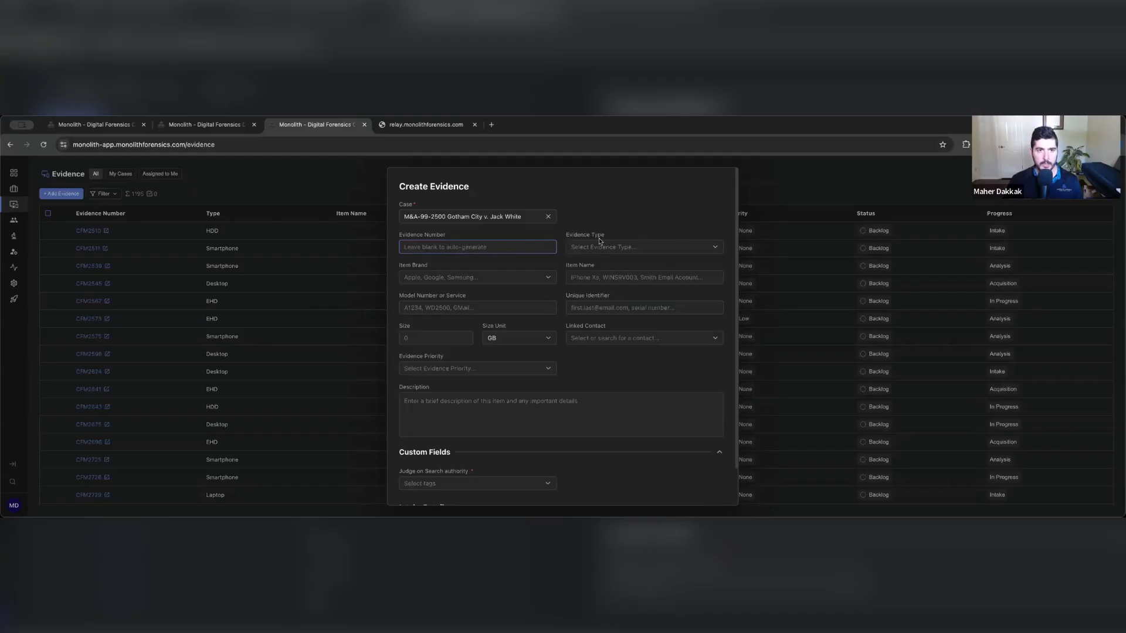
click(648, 246)
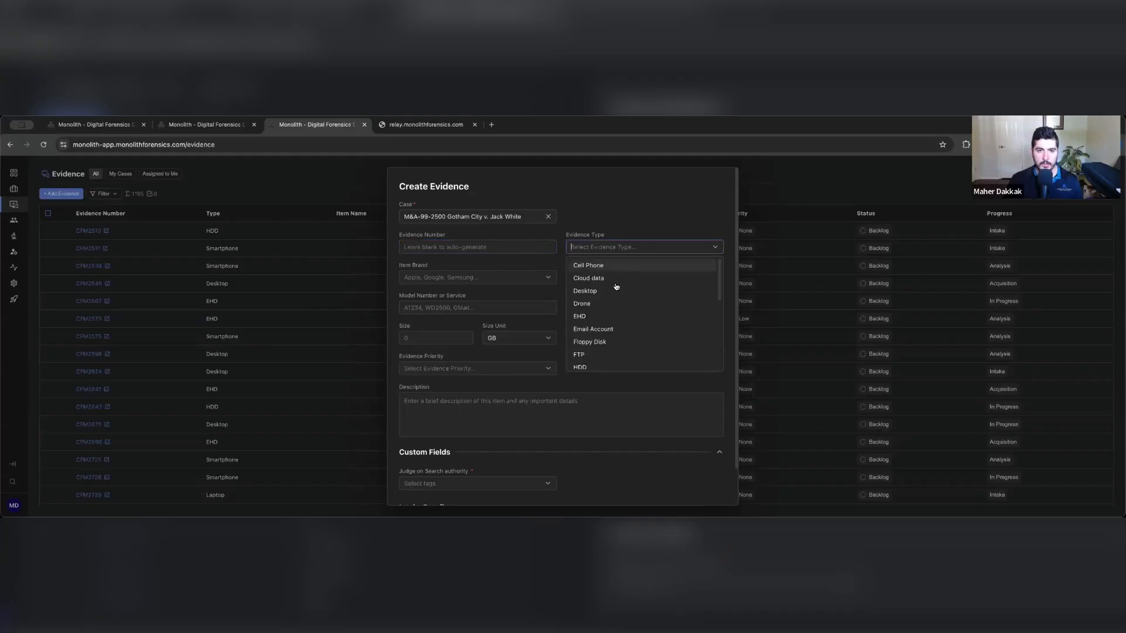
scroll(613, 320, down, 3)
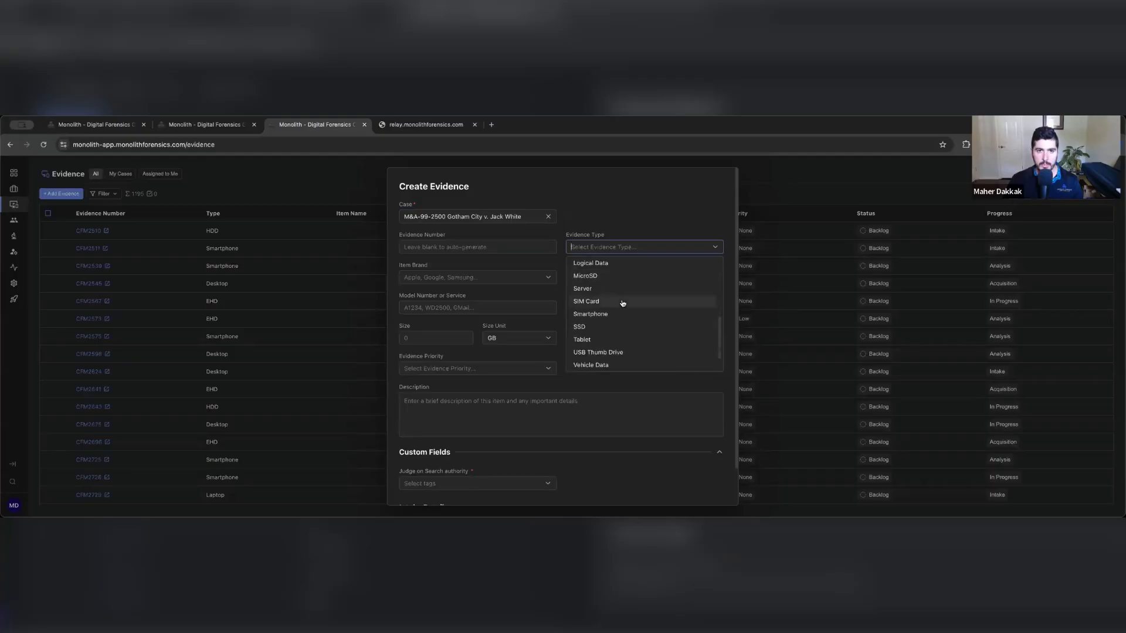
click(623, 313)
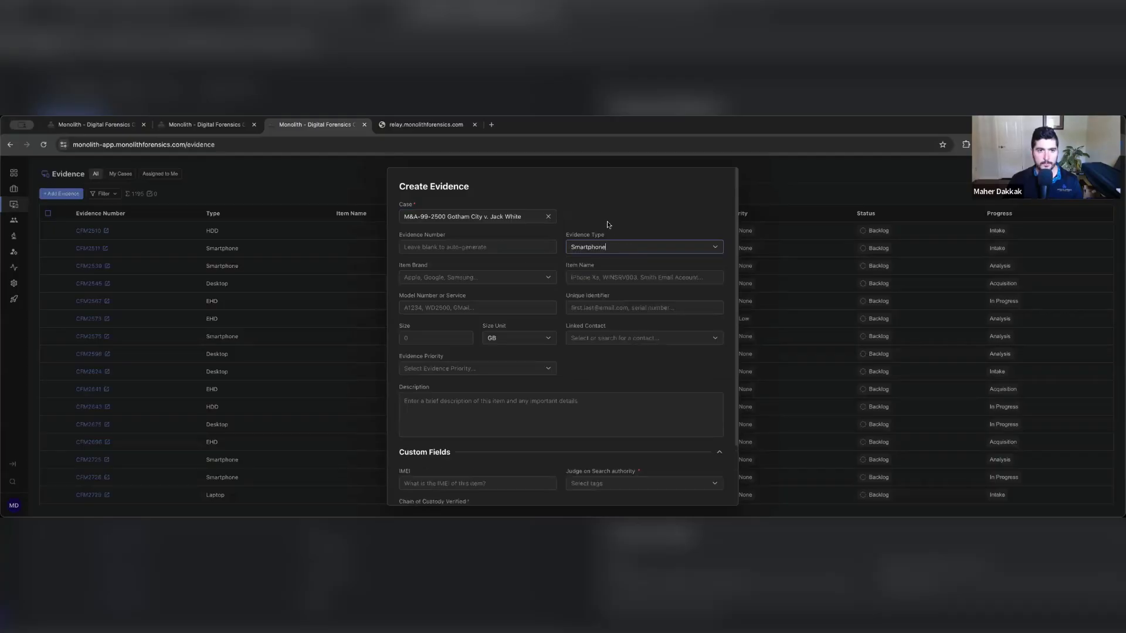
Step: Set the evidence item's brand to Apple and its item name to iPhone
click(479, 278)
click(431, 336)
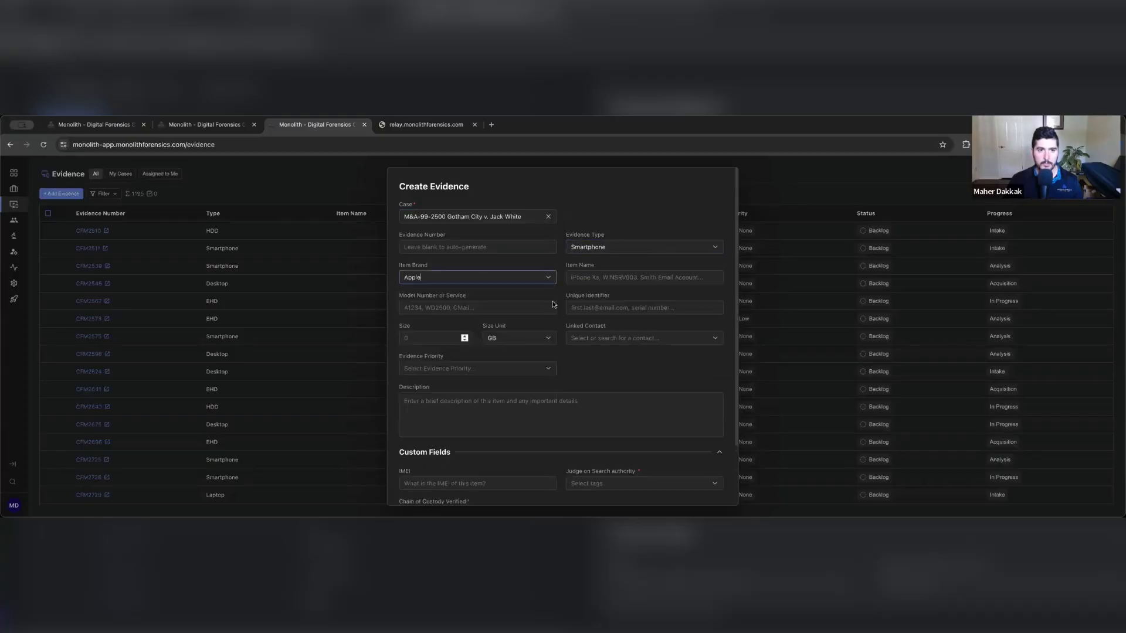
click(603, 280)
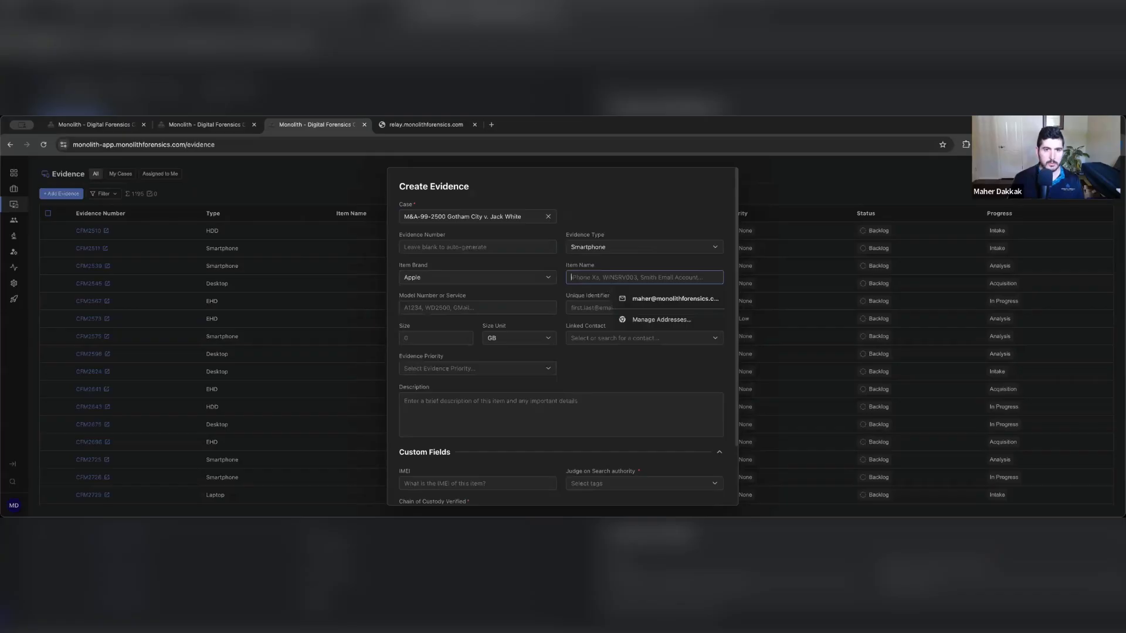
text(iphon)
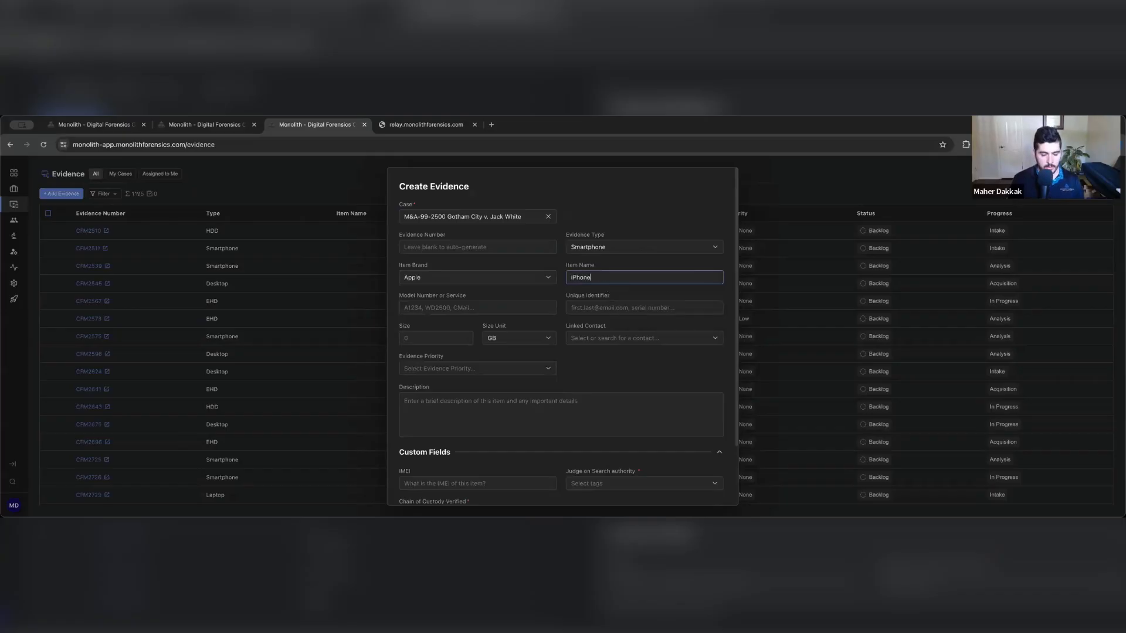
Step: Complete the evidence item's name as iPhone 16 Pro and set its size to 128 GB
text(e 16 Pro)
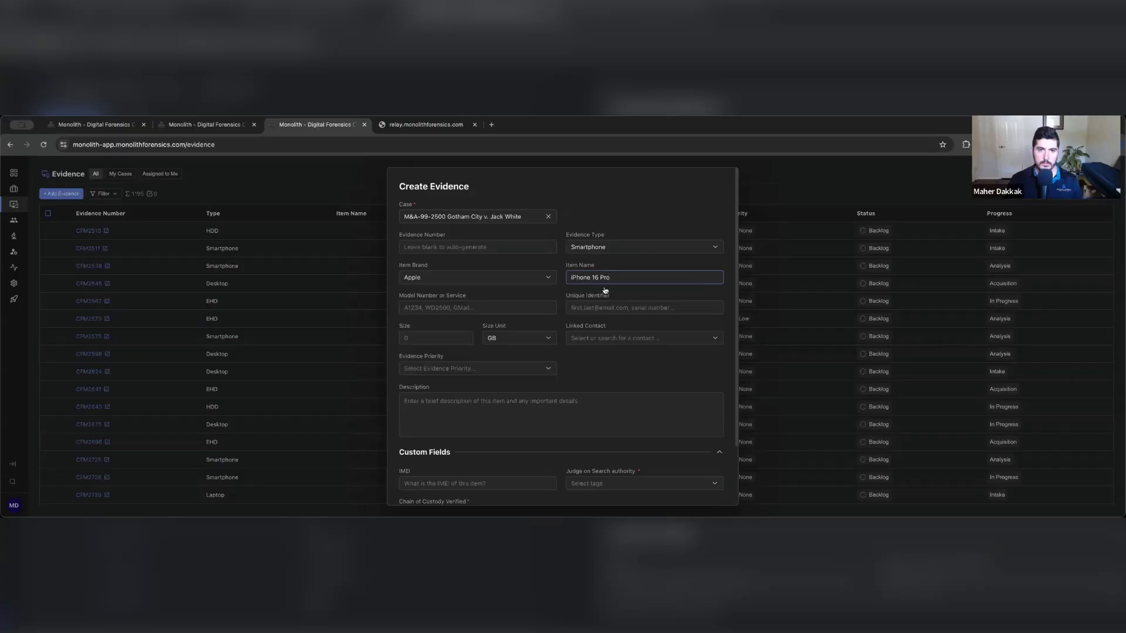
click(541, 310)
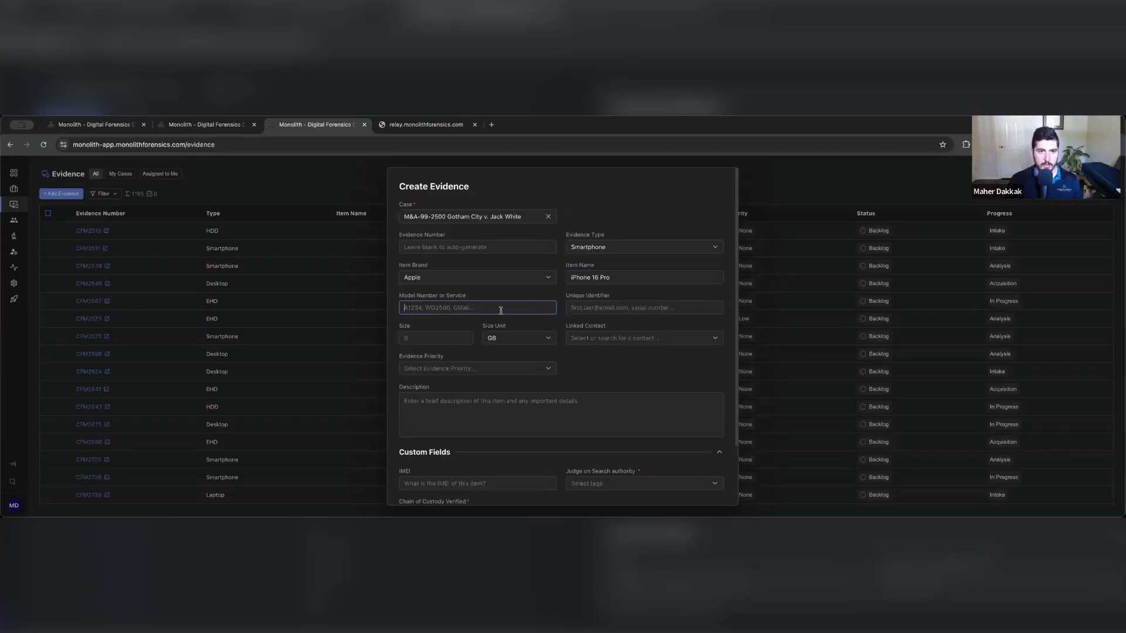
click(592, 310)
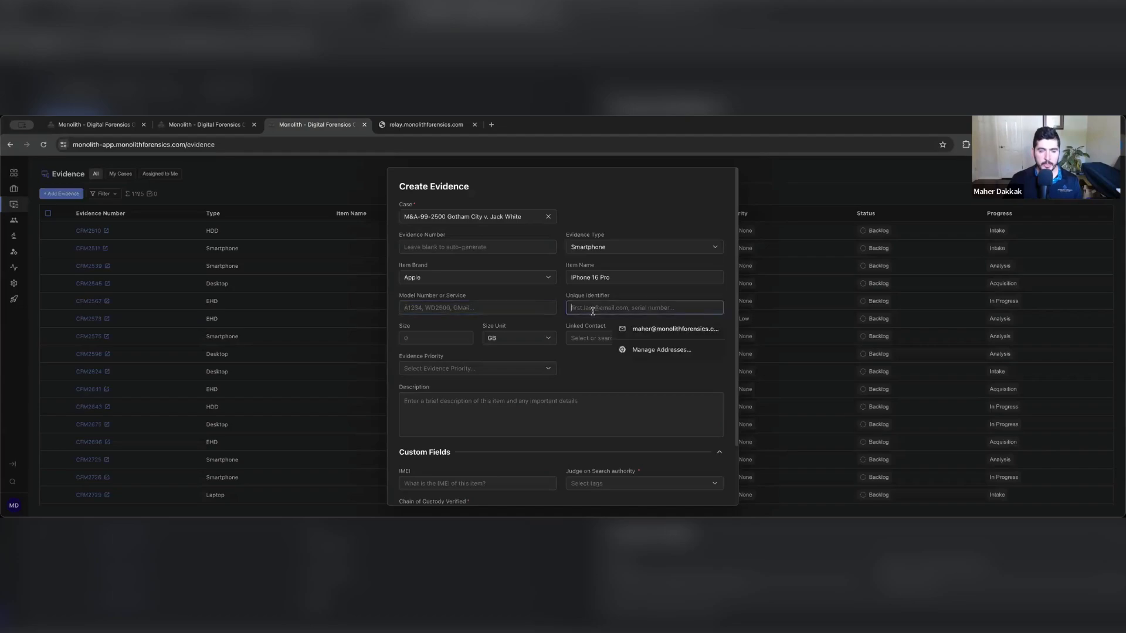
click(460, 338)
scroll(523, 384, down, 1)
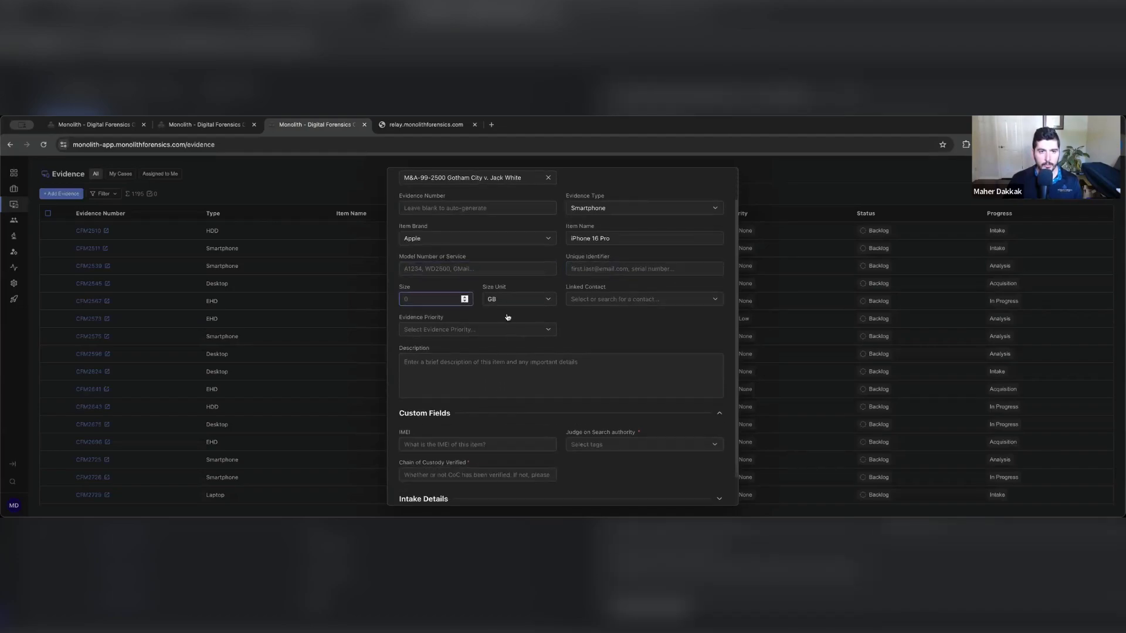
text(128)
click(592, 301)
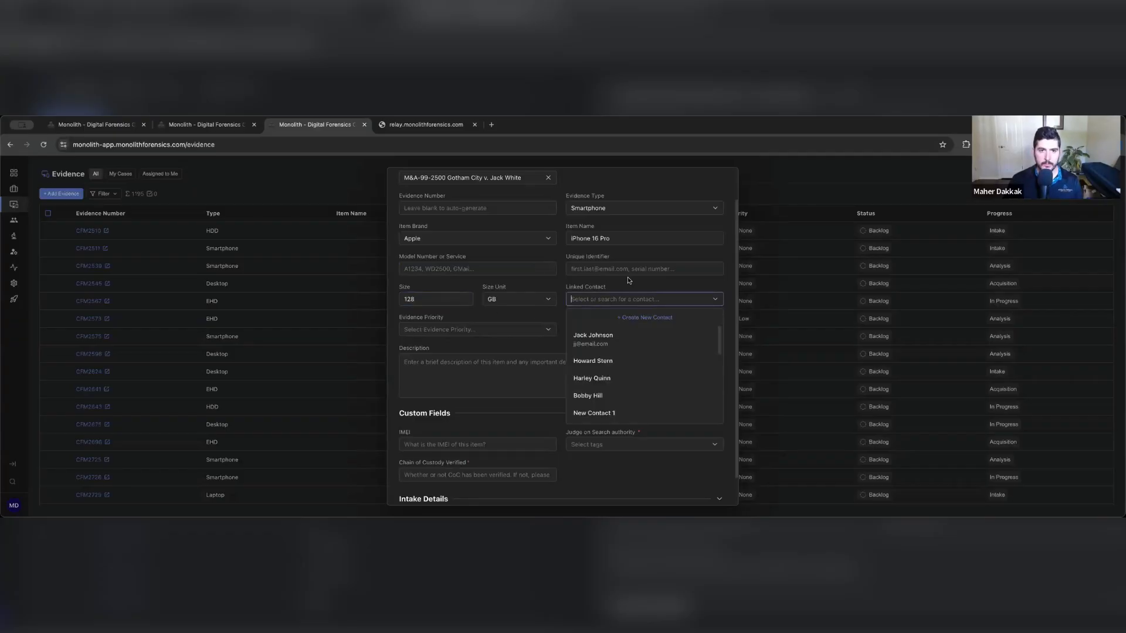
click(642, 286)
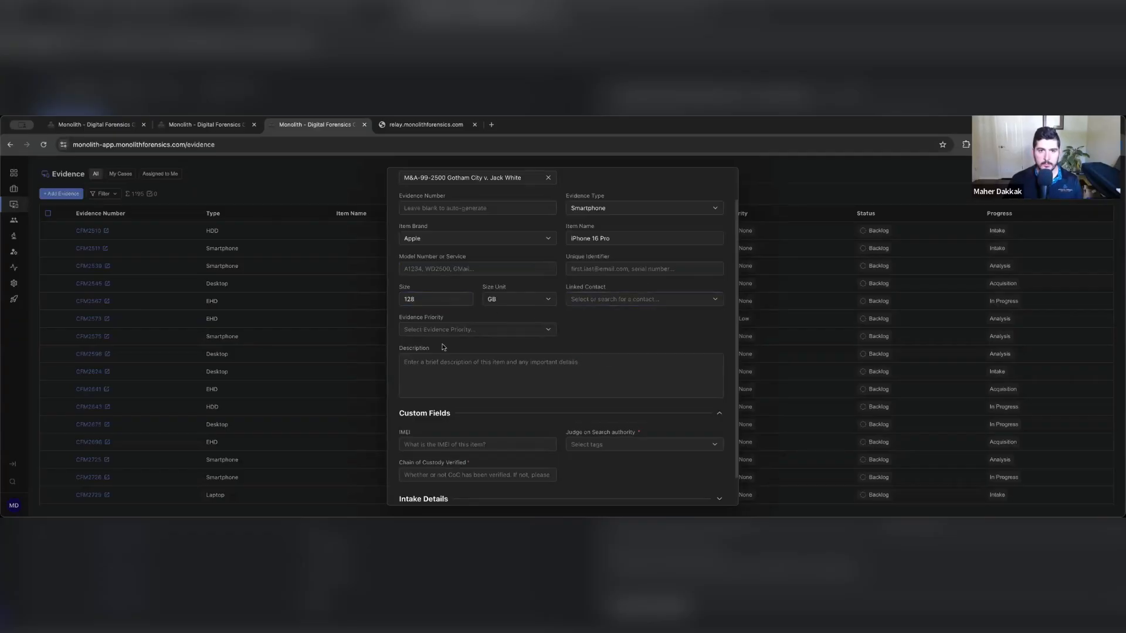
Step: Set the evidence priority to High and look over the rest of the evidence form
click(502, 330)
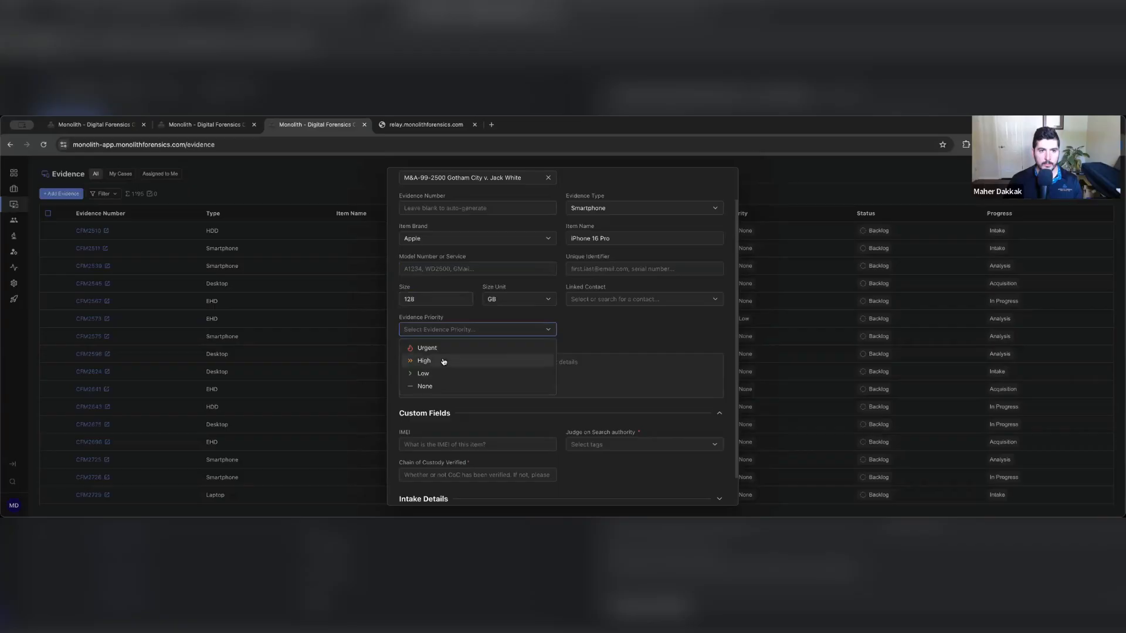
click(443, 360)
click(450, 375)
scroll(604, 351, down, 1)
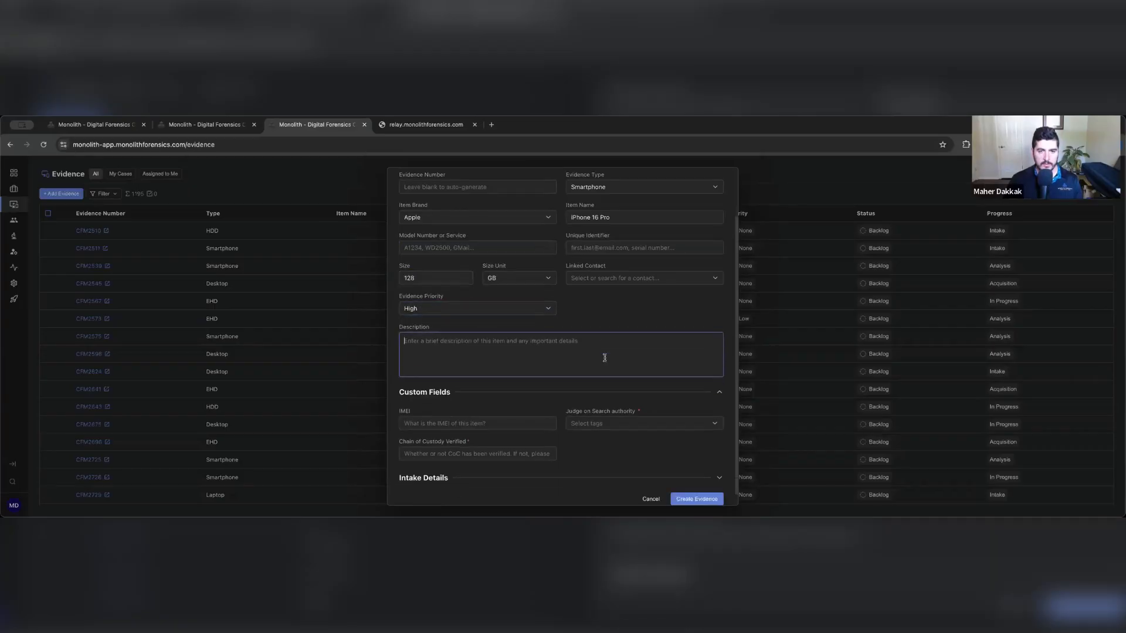
scroll(616, 363, up, 2)
scroll(610, 352, down, 2)
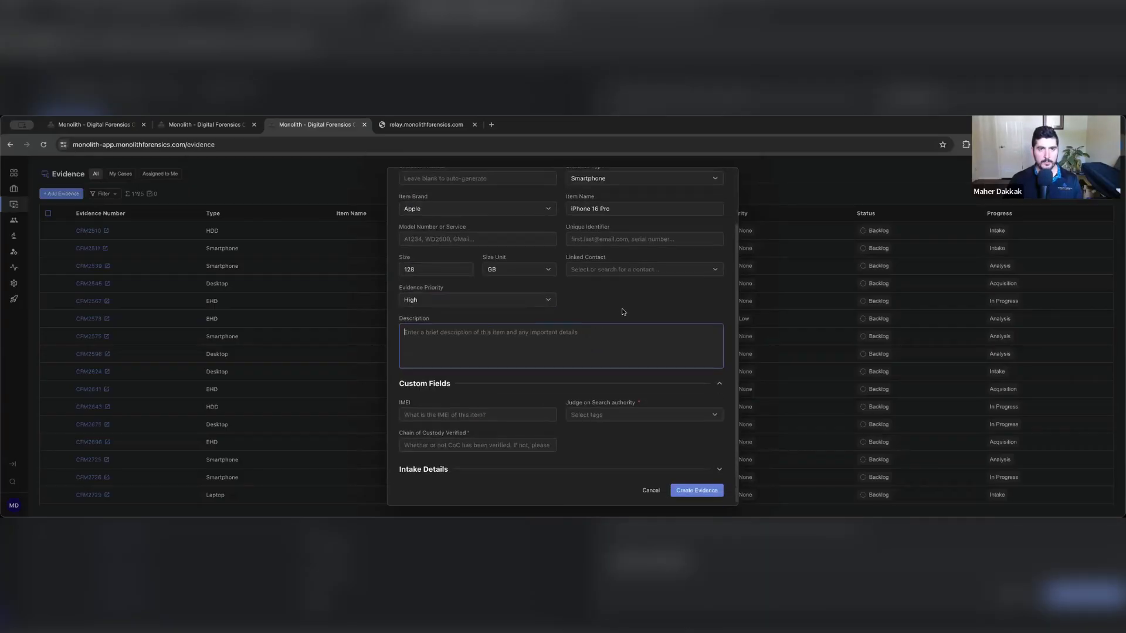
scroll(619, 337, up, 1)
scroll(619, 336, up, 2)
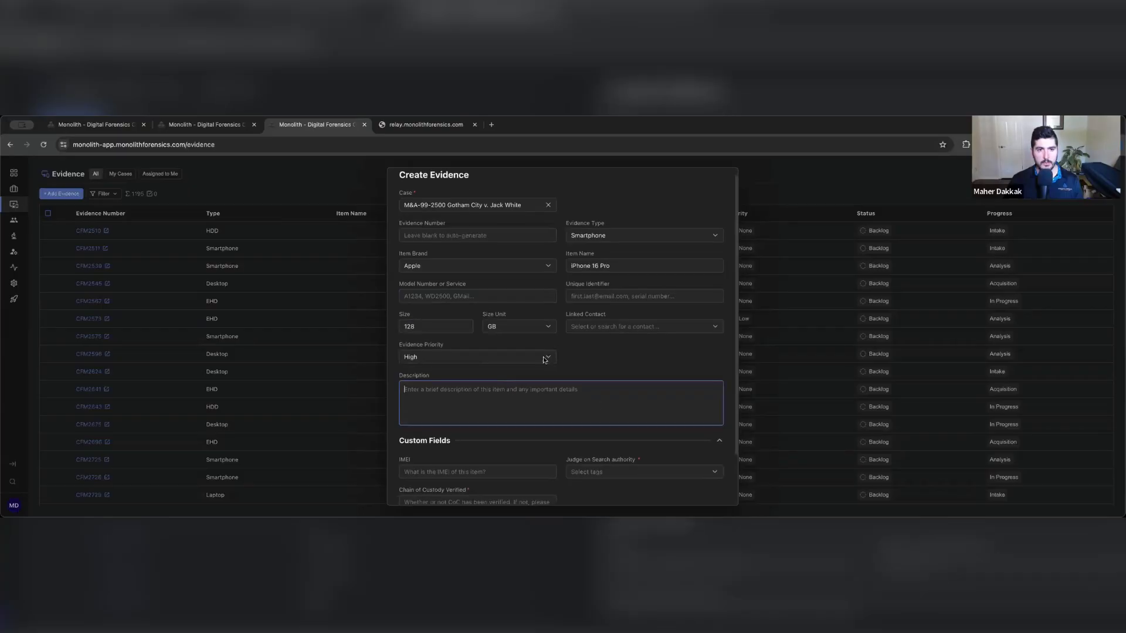
scroll(528, 406, down, 2)
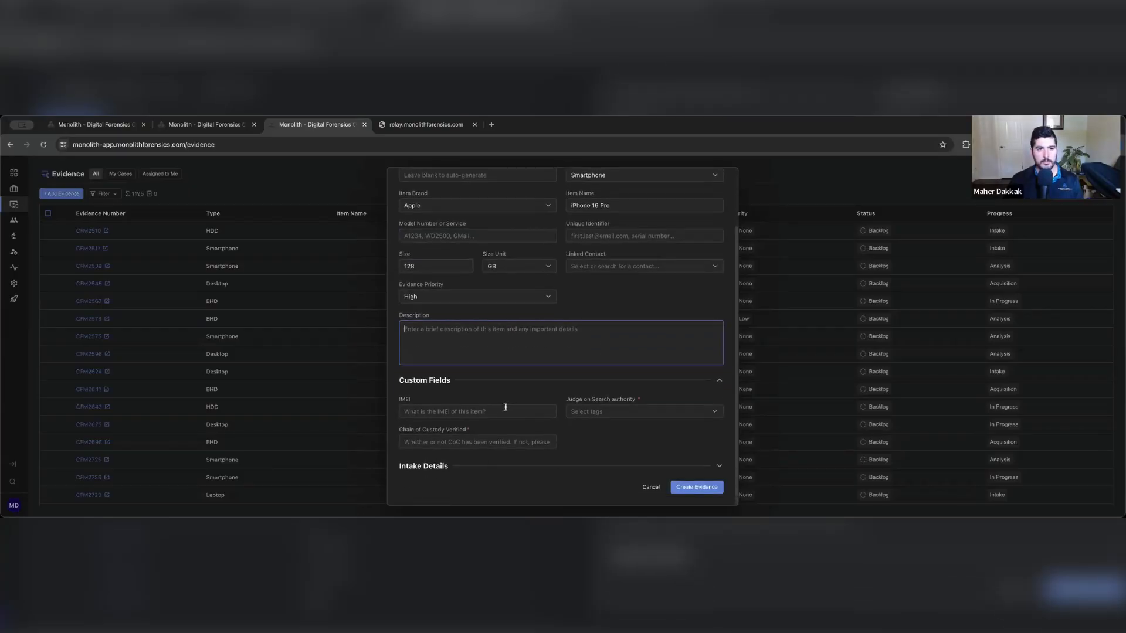
Step: Select the third listed judge for the required Judge on Search authority custom field
click(580, 414)
click(639, 402)
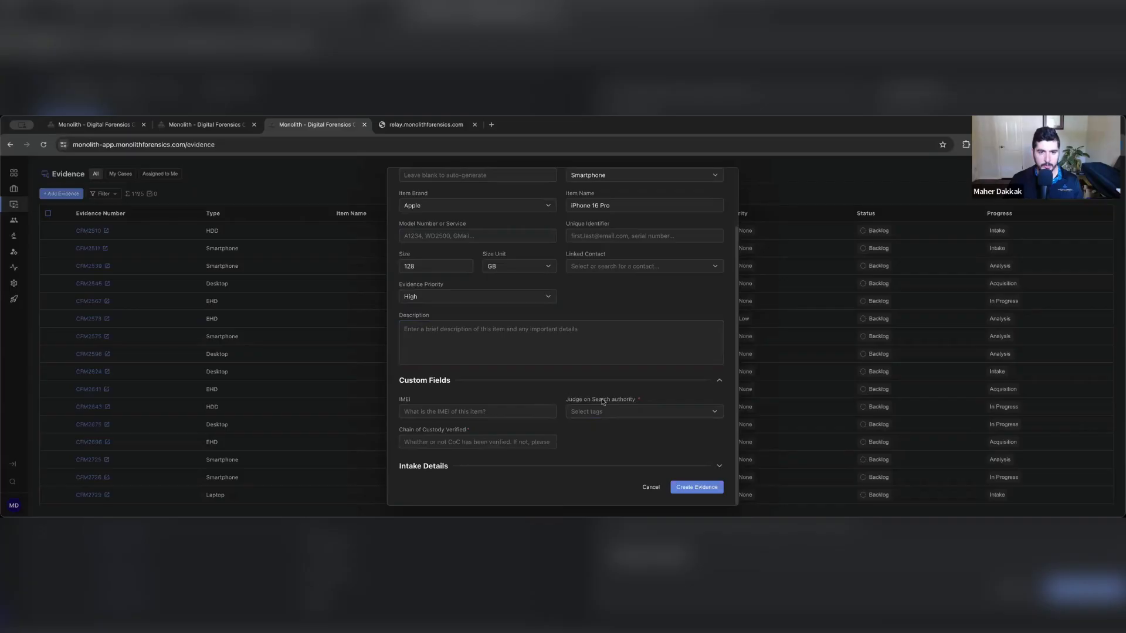
click(631, 416)
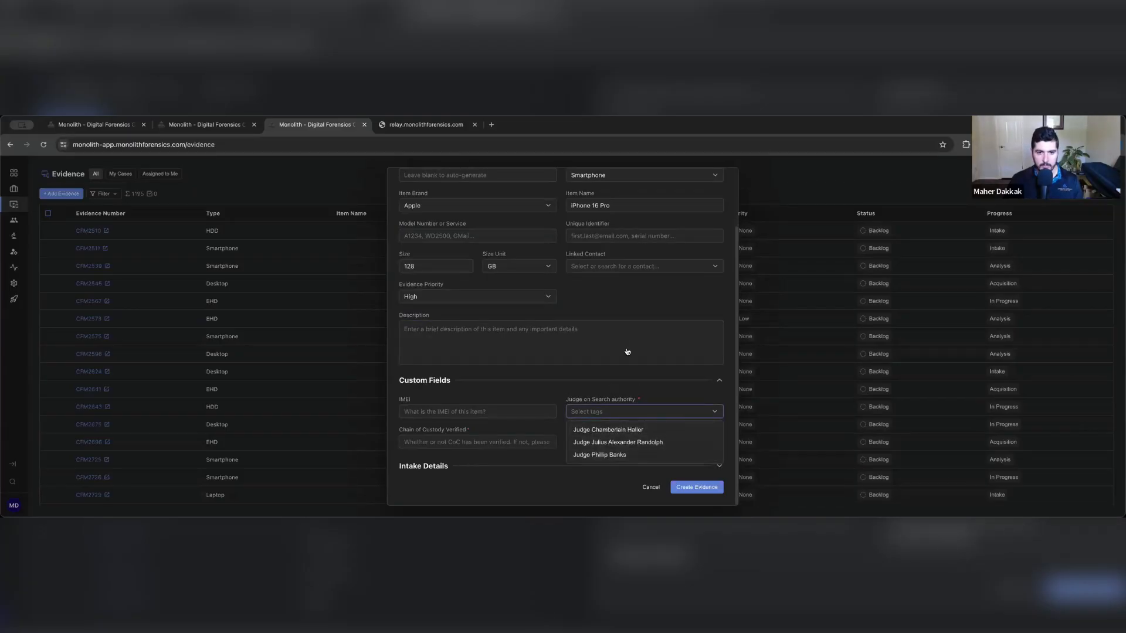
click(599, 455)
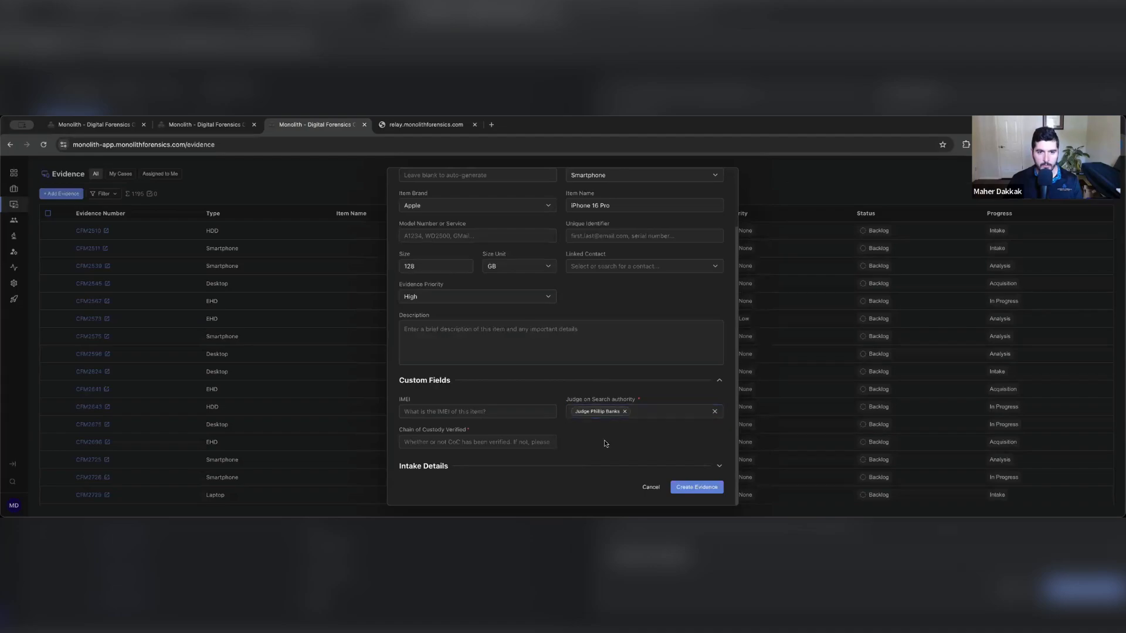
click(640, 416)
click(634, 401)
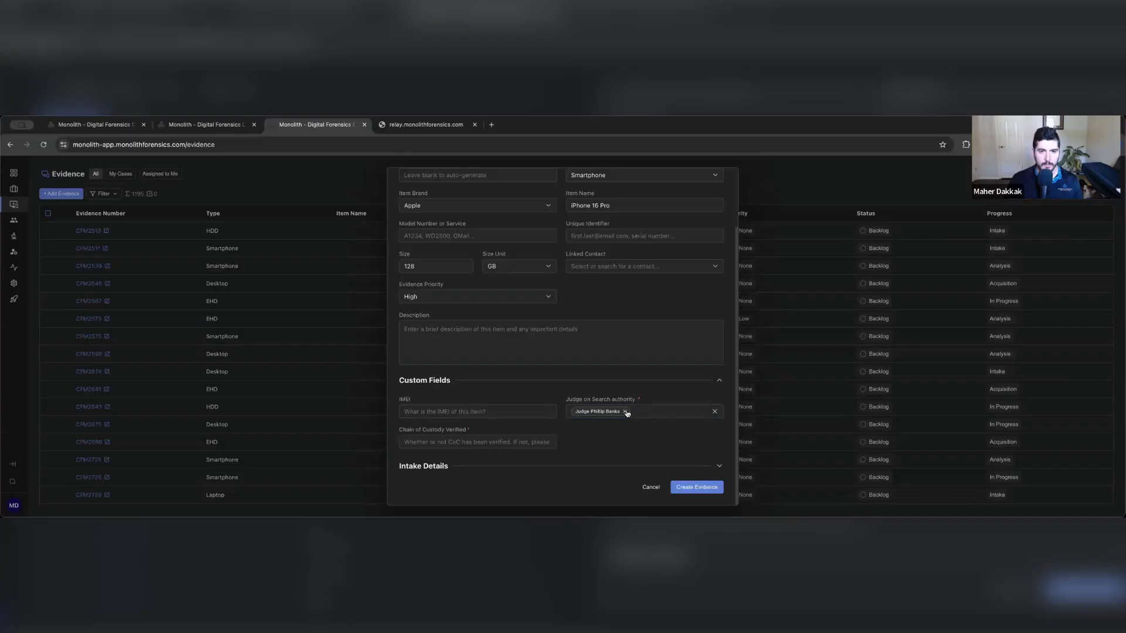
Step: Try to create the evidence item with the required Chain of Custody Verified field left blank
click(495, 413)
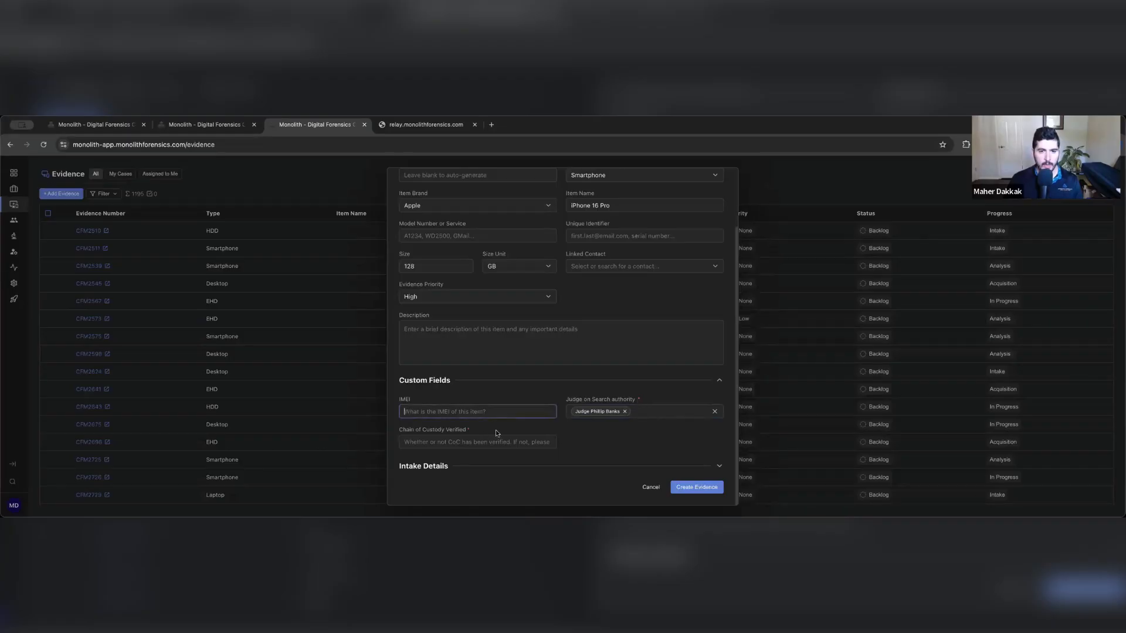
click(615, 446)
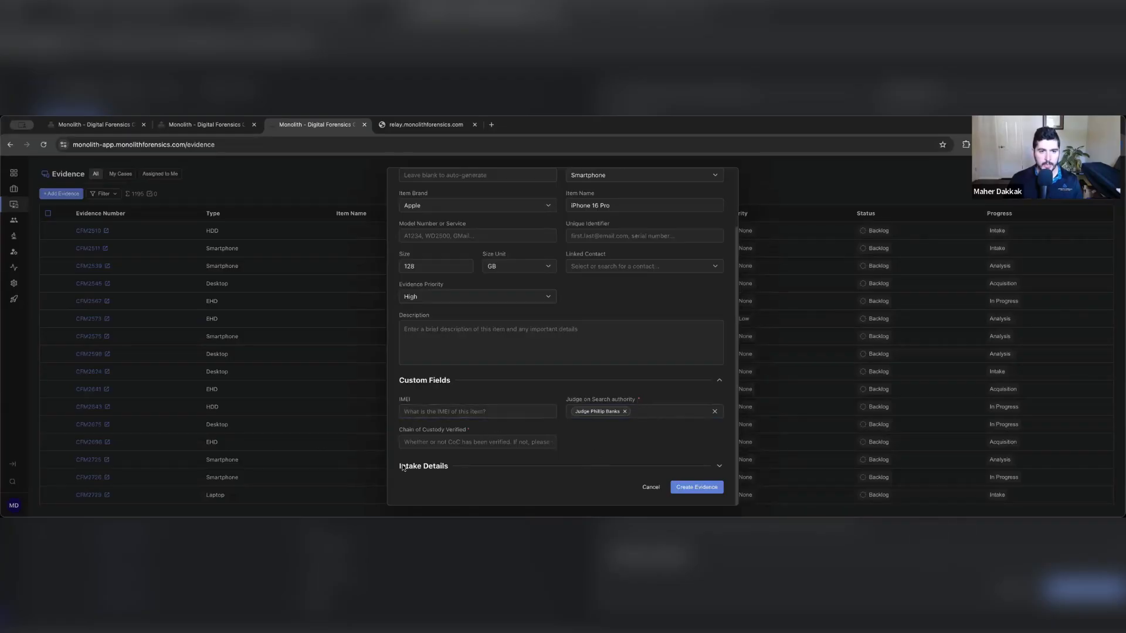
click(711, 492)
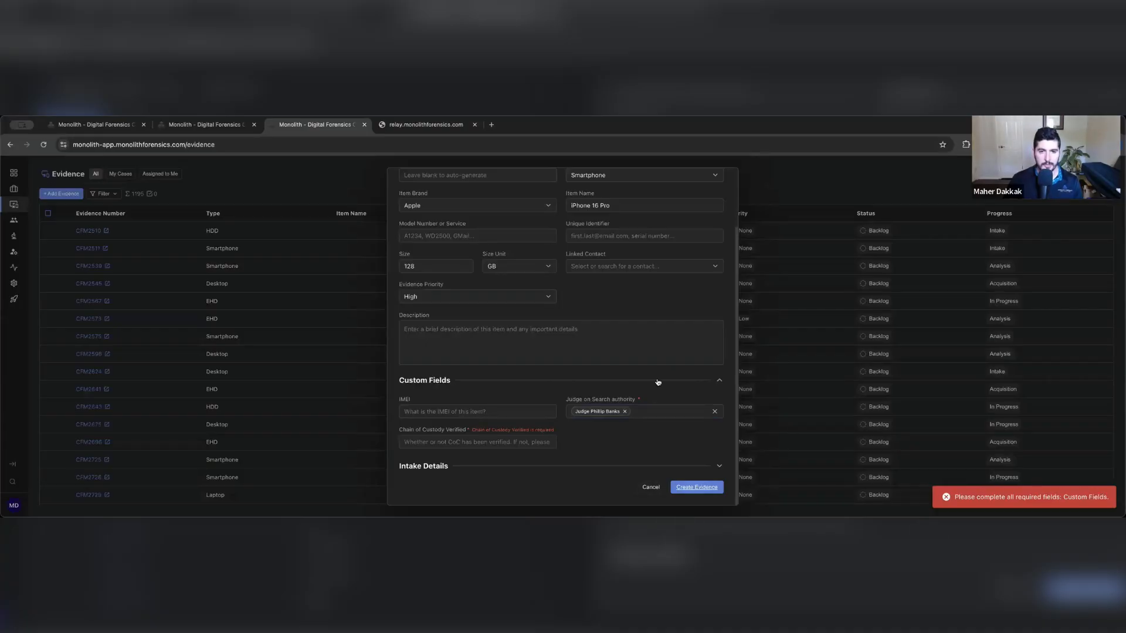
Step: Fill in the Chain of Custody Verified custom field with Yes
click(619, 466)
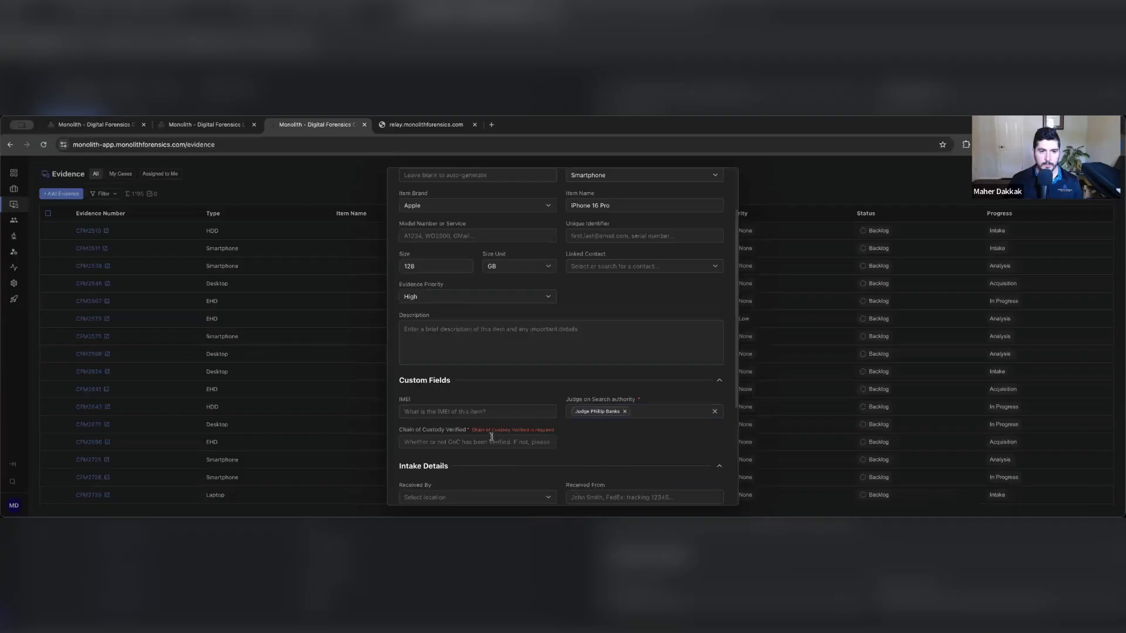
click(706, 467)
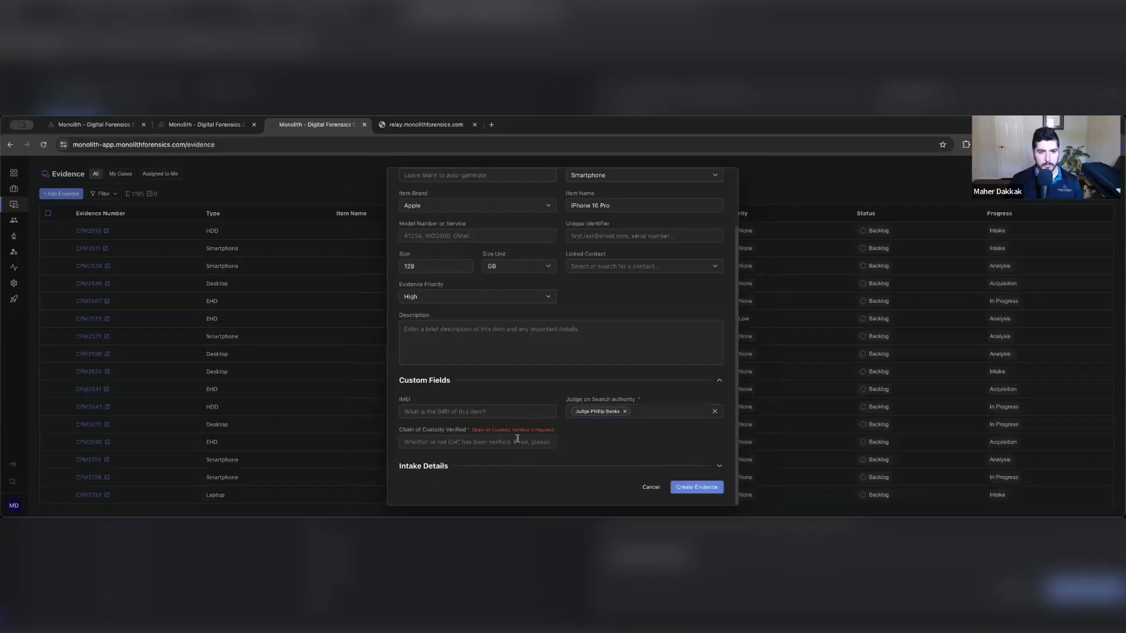
click(508, 440)
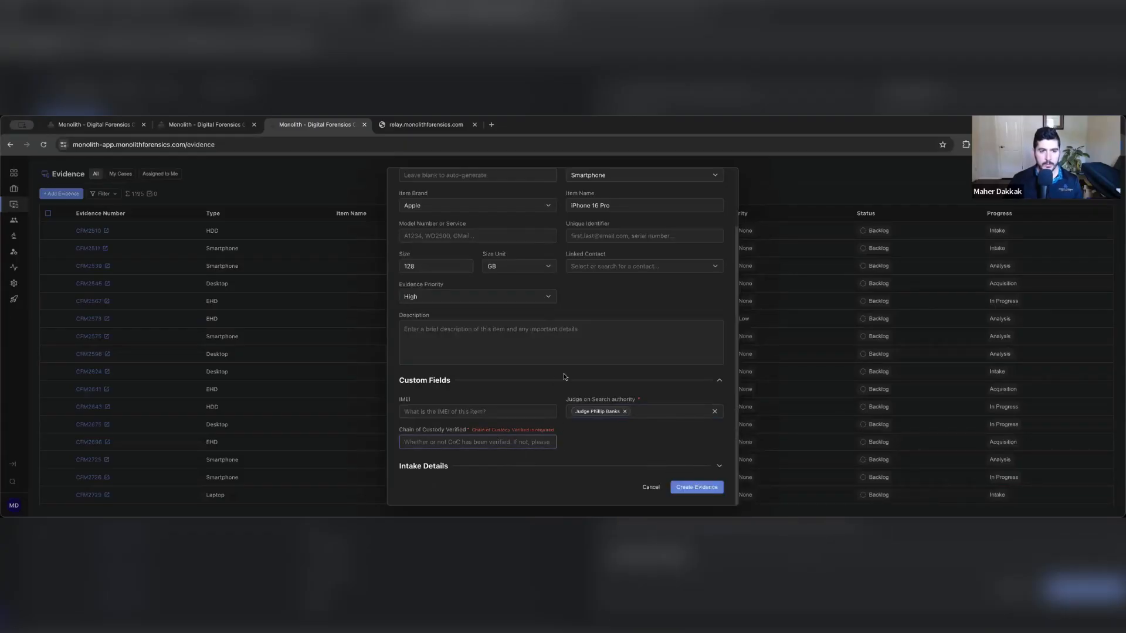
scroll(575, 362, up, 2)
scroll(574, 361, down, 2)
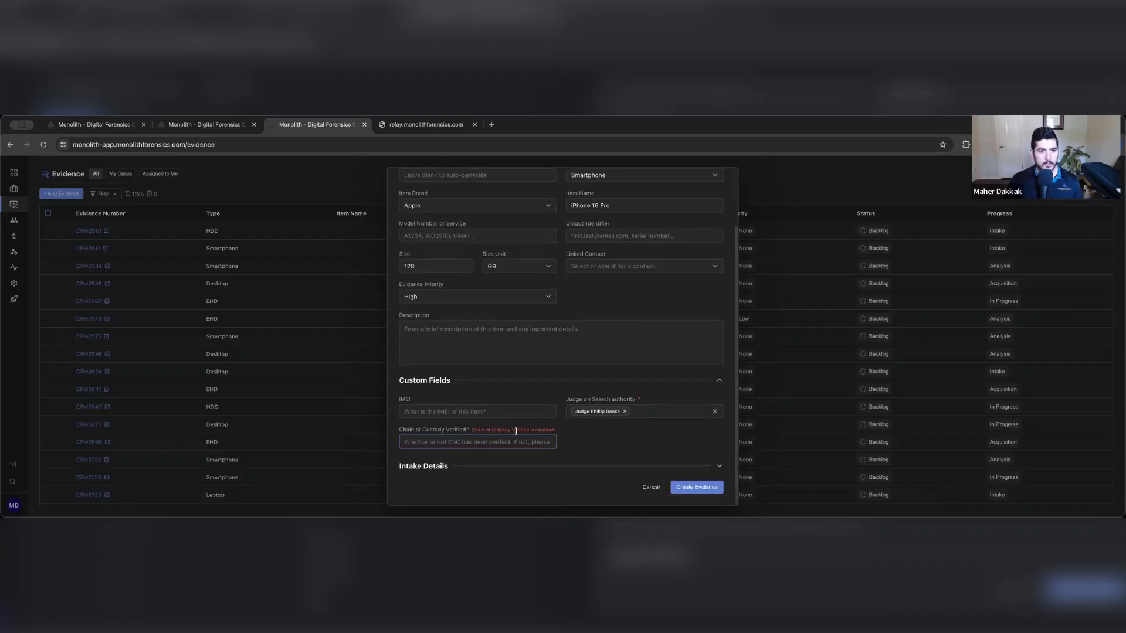
text(Yes)
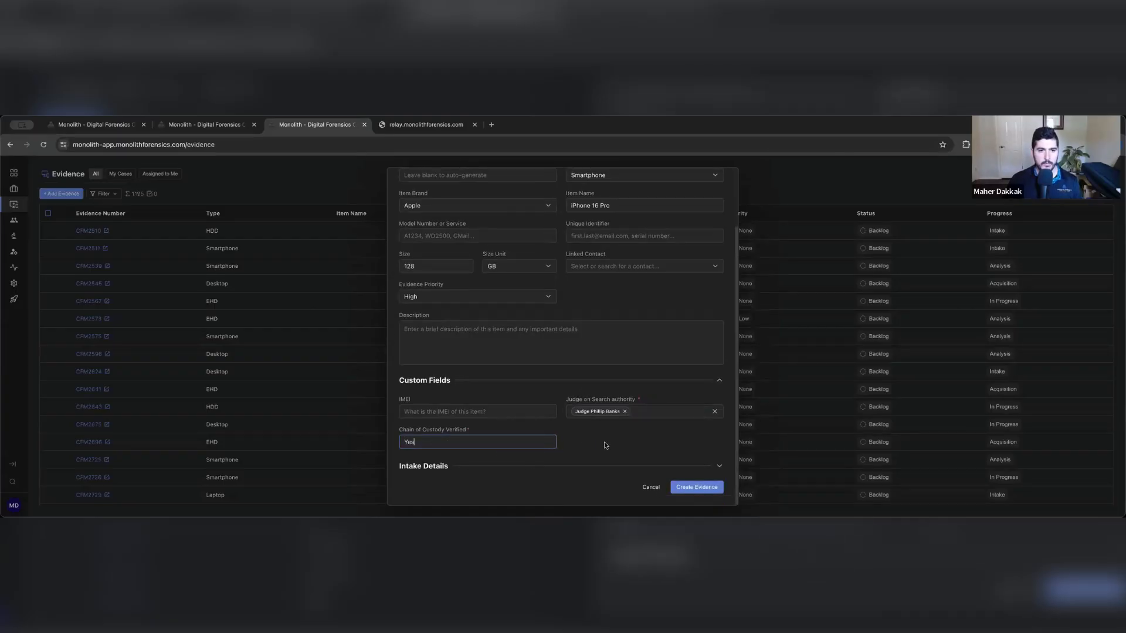
double_click(403, 442)
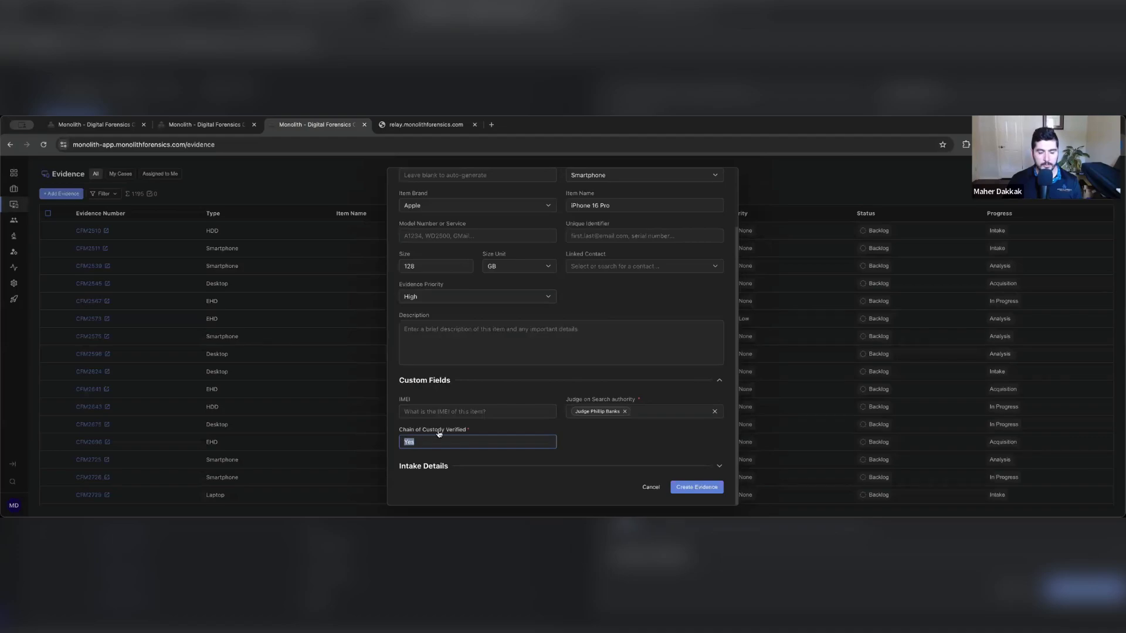
click(679, 459)
Step: Create the evidence item and review the custom fields at the end of its overview
scroll(666, 457, up, 3)
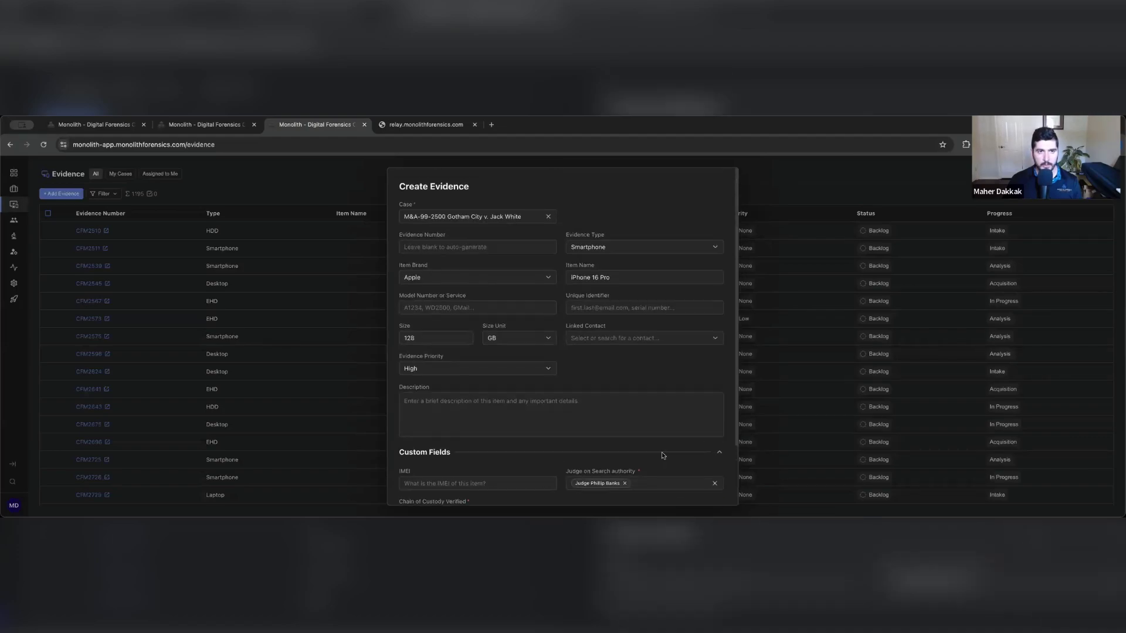
scroll(666, 456, down, 3)
click(702, 490)
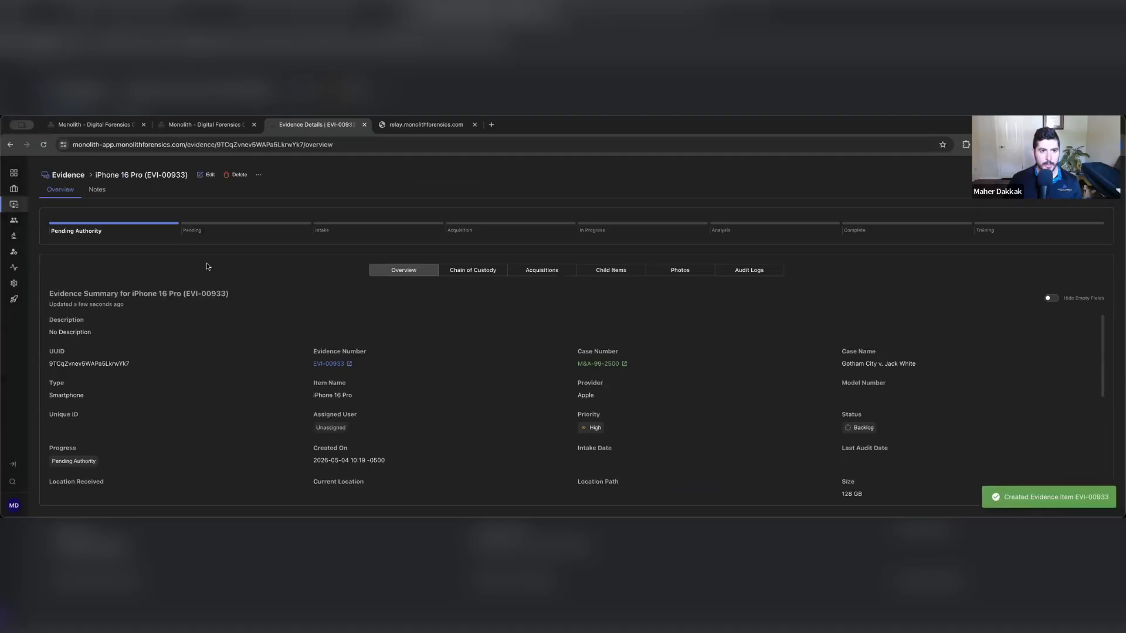
scroll(559, 368, down, 2)
scroll(559, 368, down, 2)
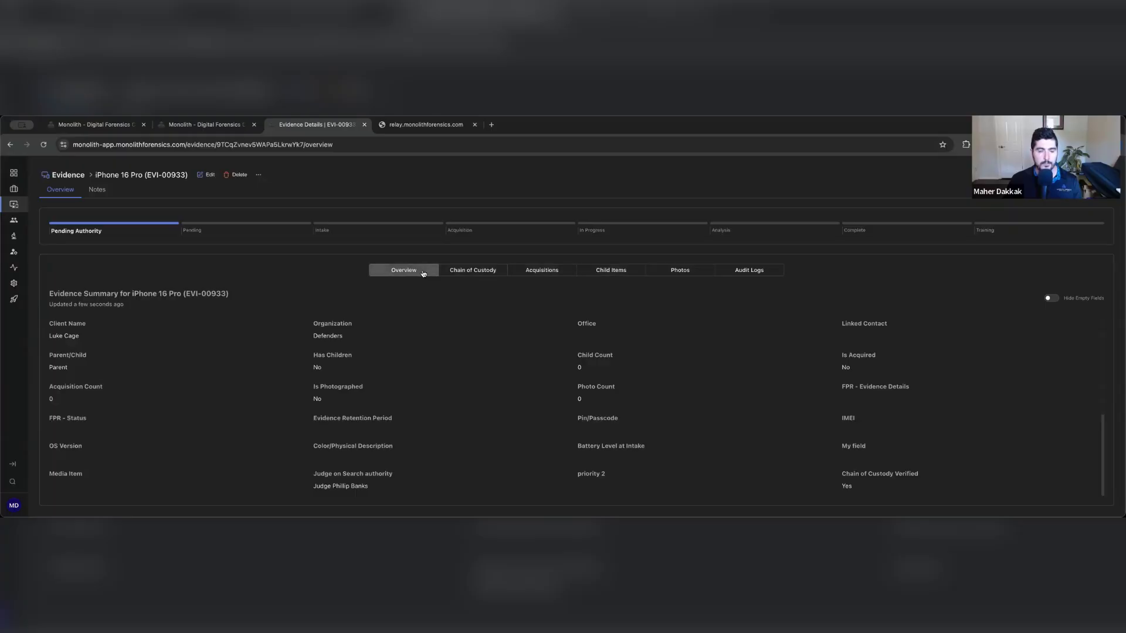
Step: Edit the evidence item so Chain of Custody Verified reads "No (Verification status unknown)" and save the changes
click(207, 175)
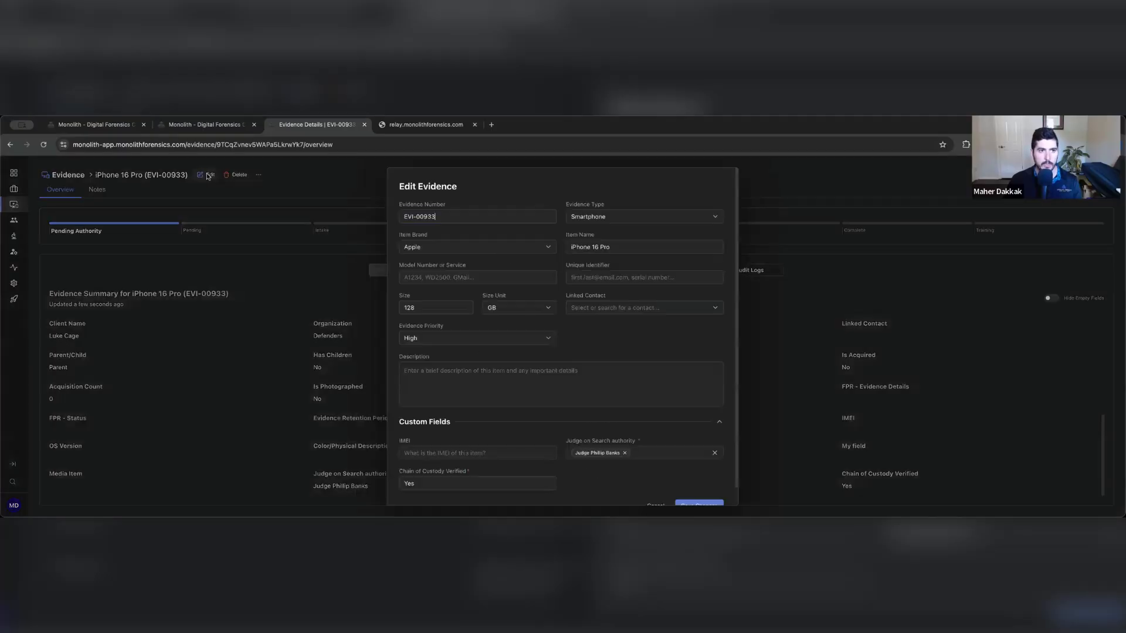
click(453, 484)
key(BackSpace)
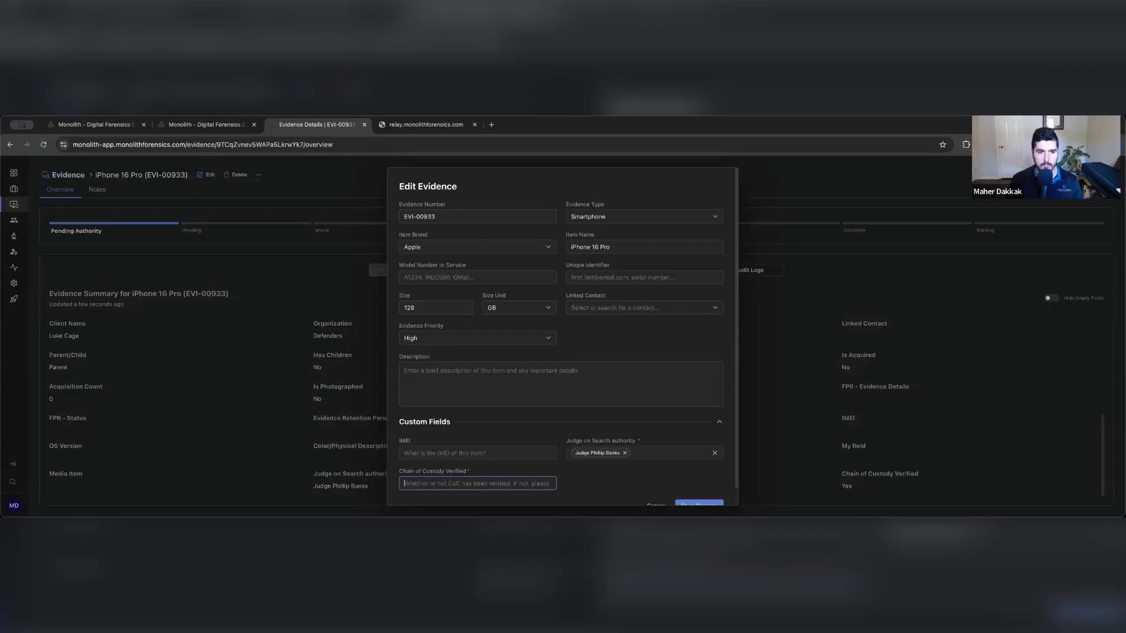
scroll(638, 469, down, 1)
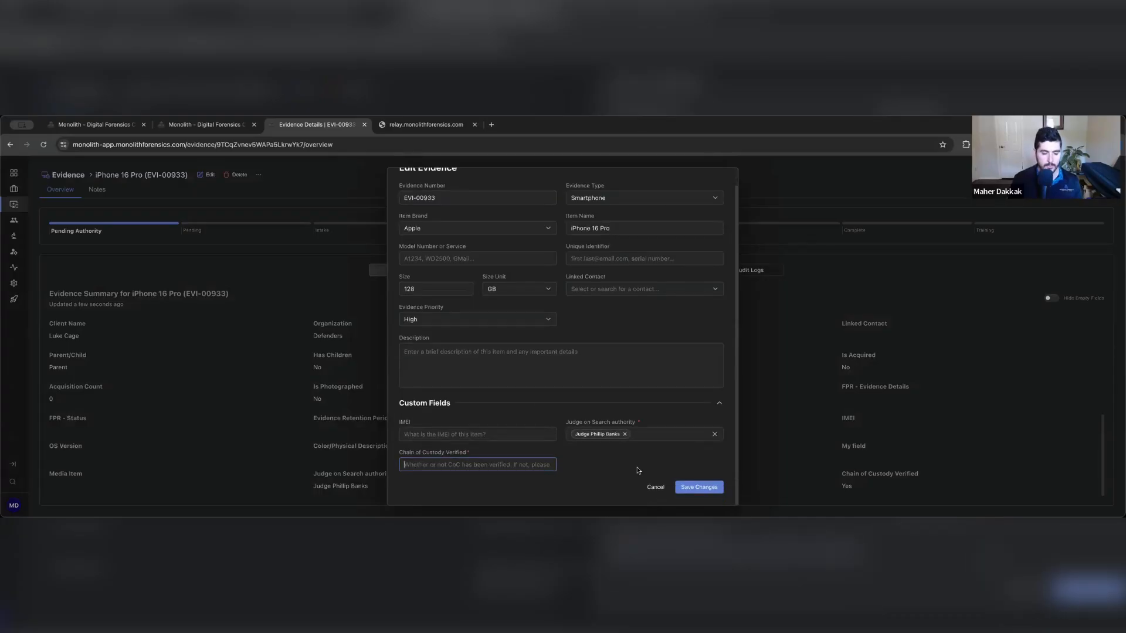
text(No)
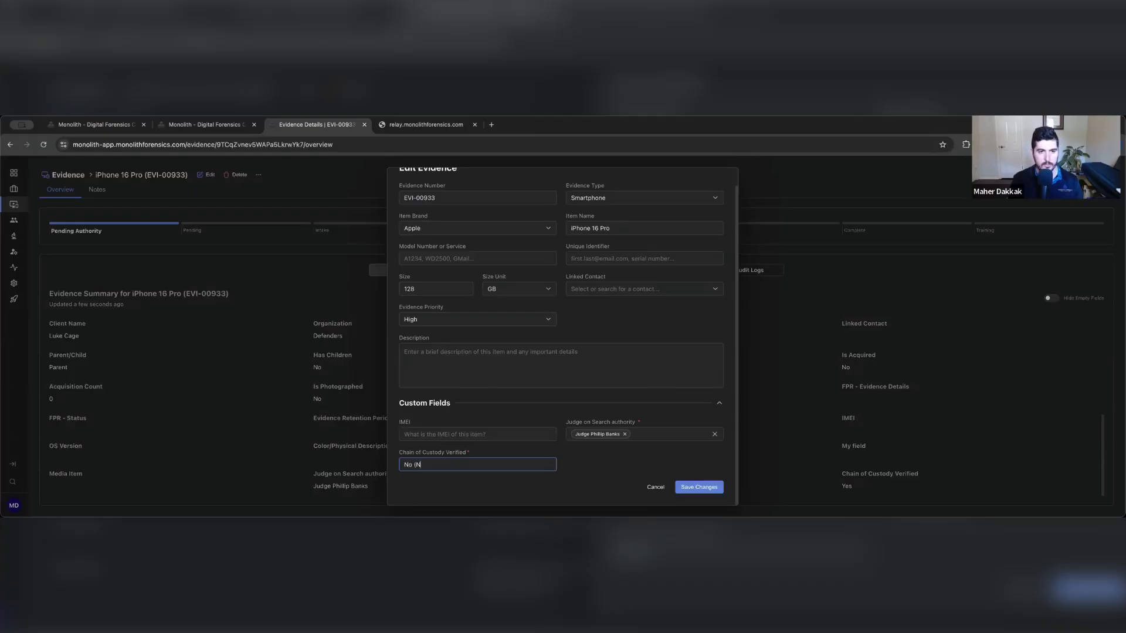
text( (Verification)
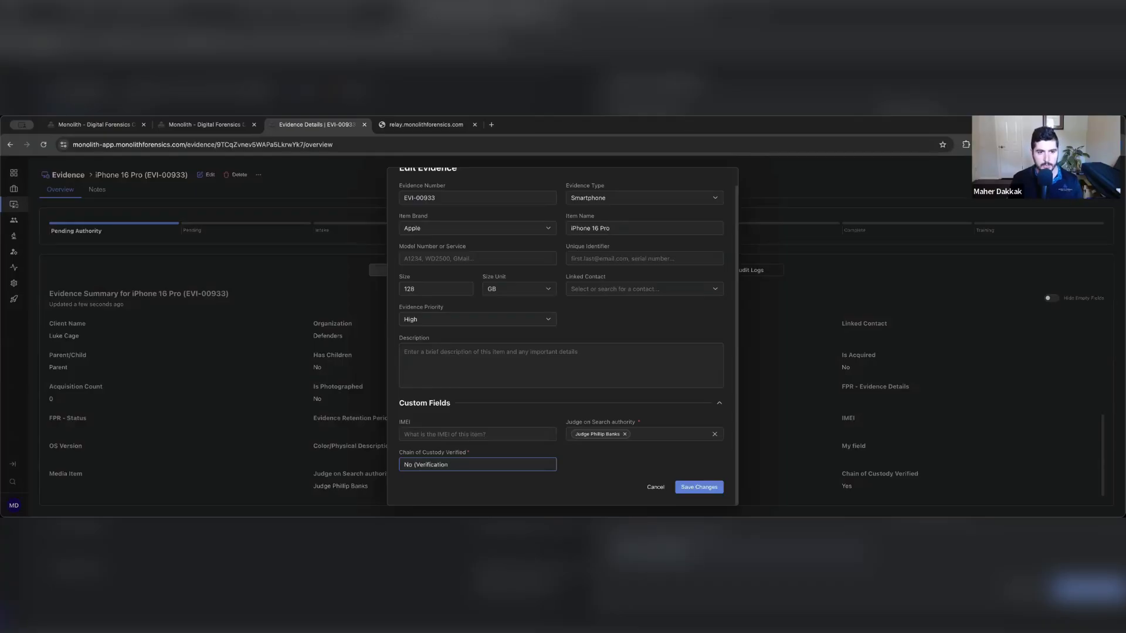
text( status un)
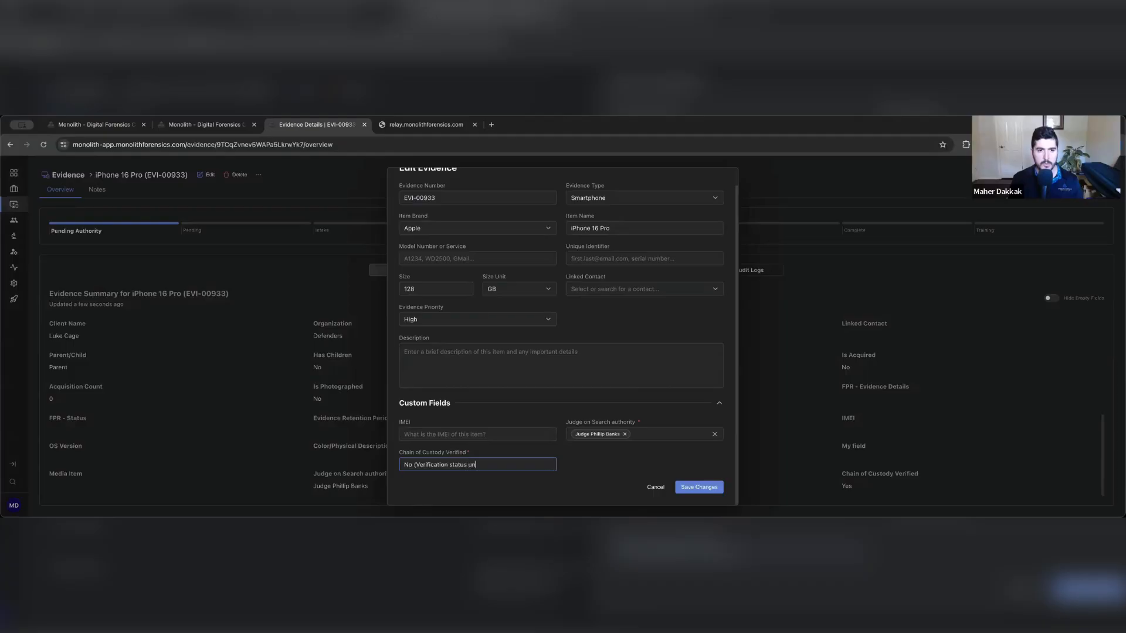
text(known)
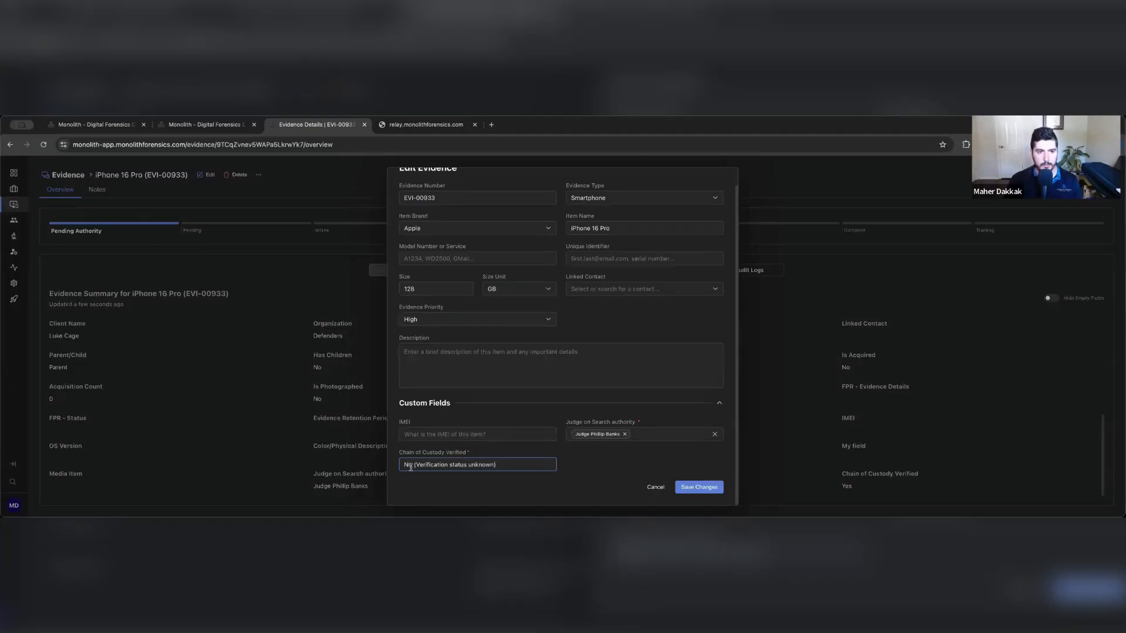
click(690, 490)
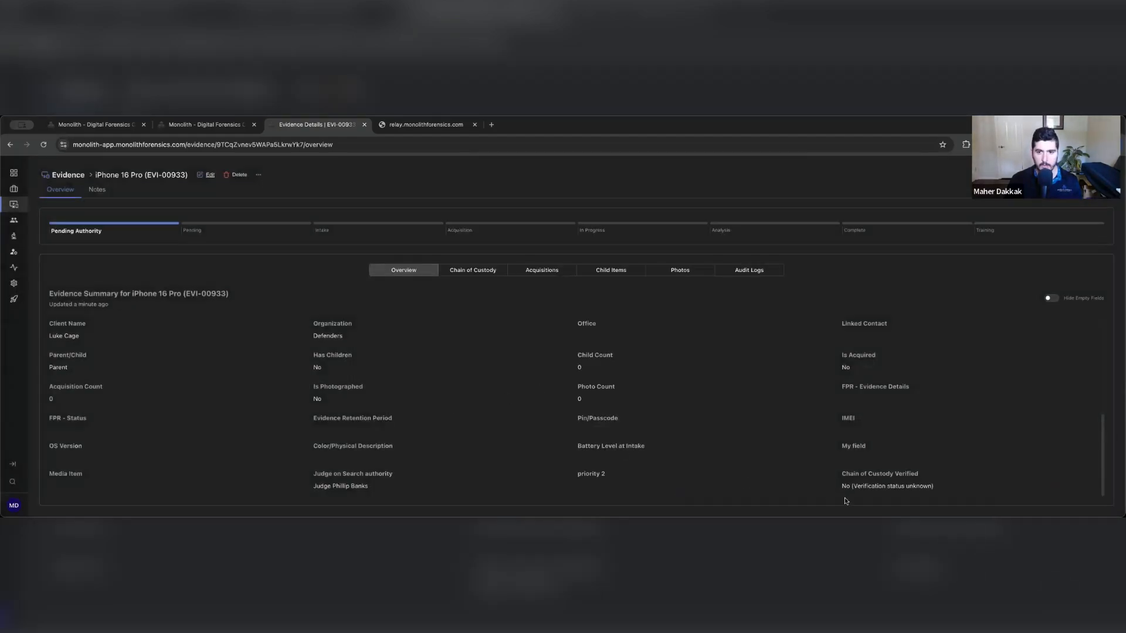
Step: Examine the Chain of Custody Verified value at the end of the iPhone 16 Pro evidence summary
drag(959, 494, 836, 471)
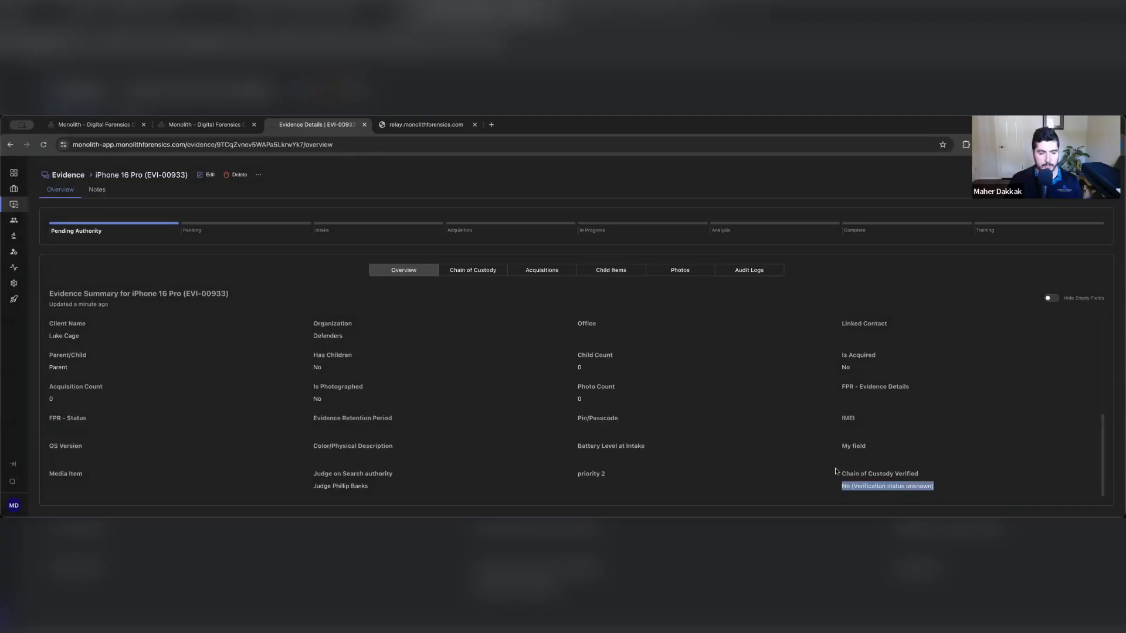
click(862, 478)
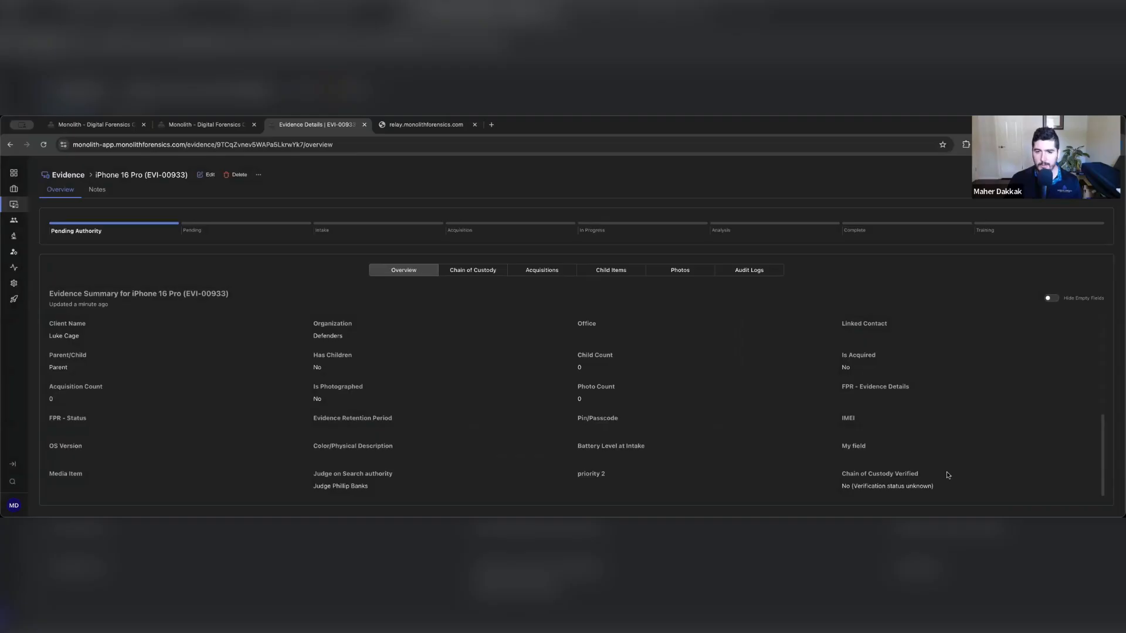
drag(936, 487, 839, 479)
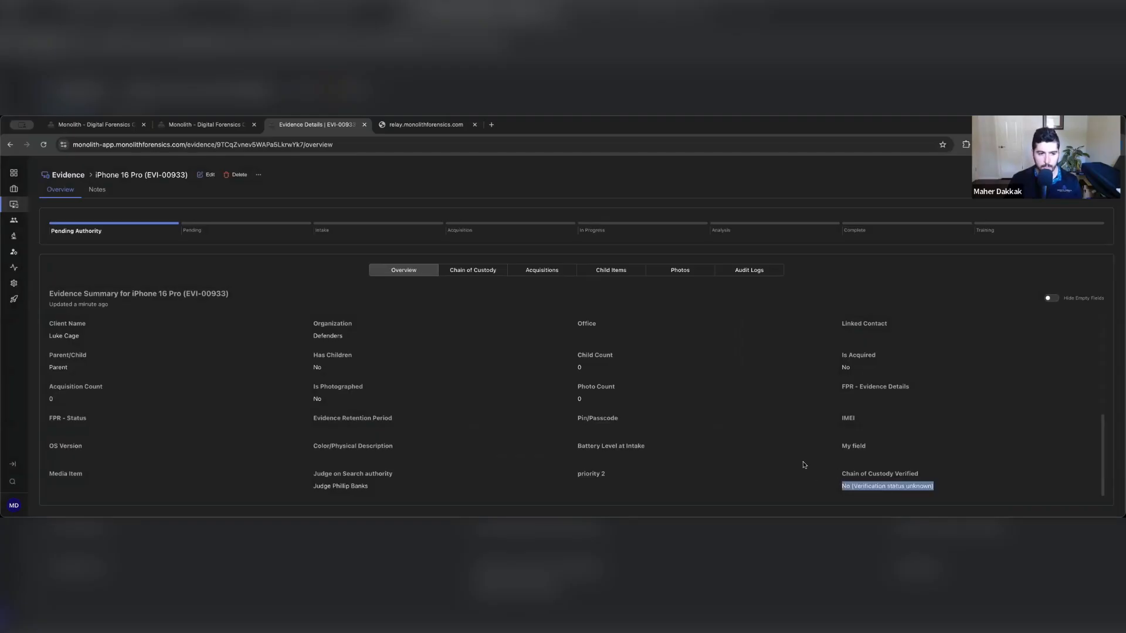
click(913, 465)
key(super+Tab)
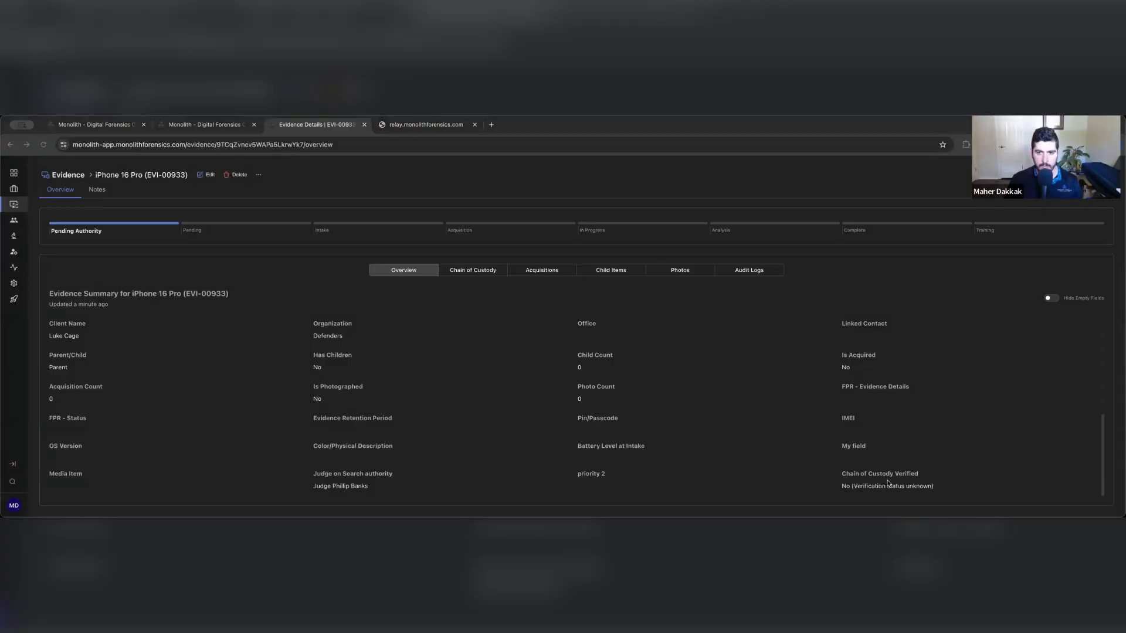
drag(884, 475, 845, 475)
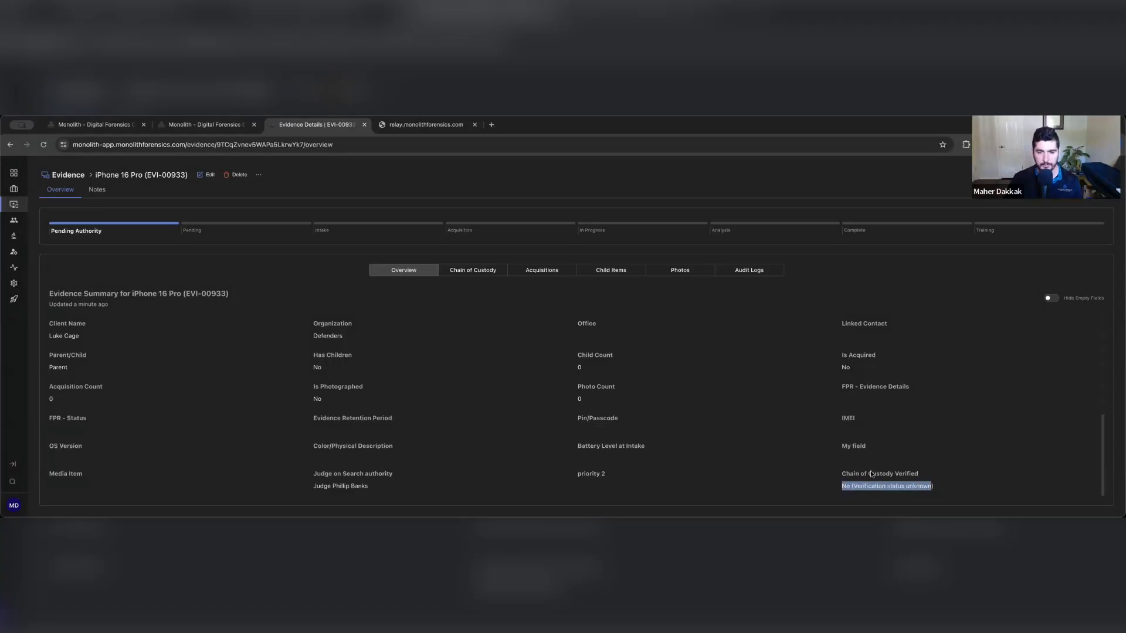
click(836, 474)
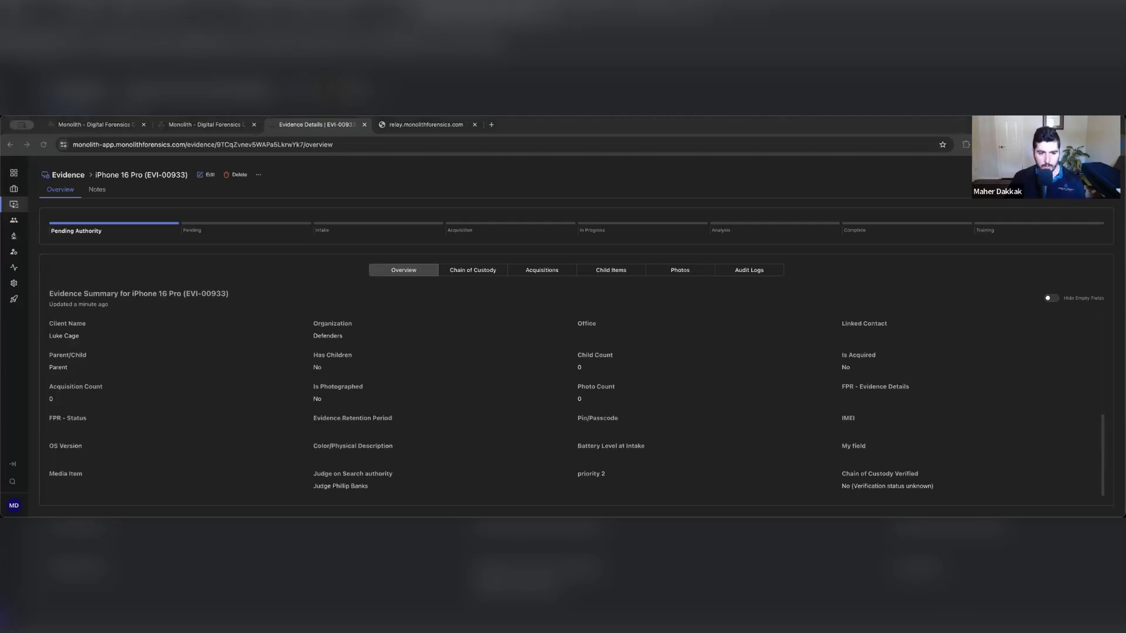
Step: Open the custom evidence fields in the Monolith settings and look through the list of fields
click(15, 284)
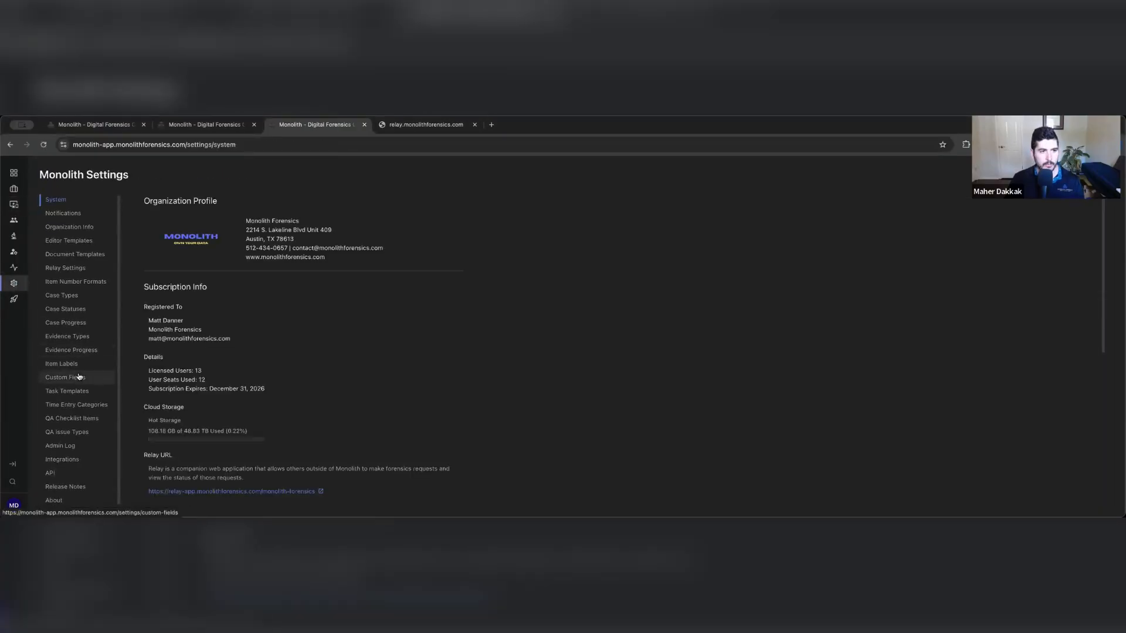
click(70, 378)
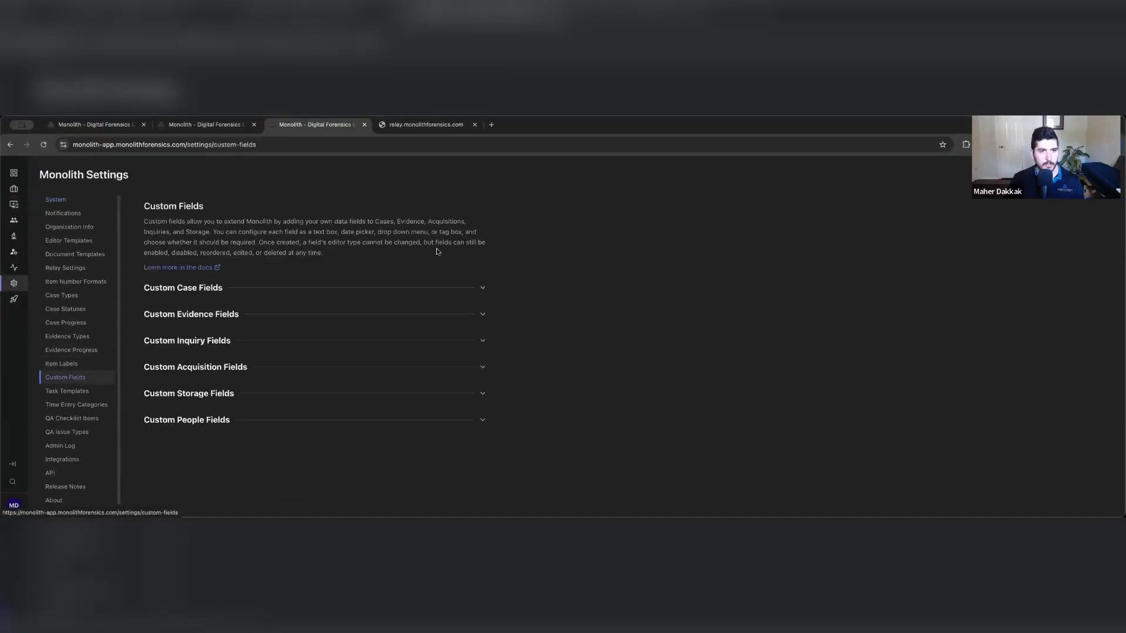
click(480, 313)
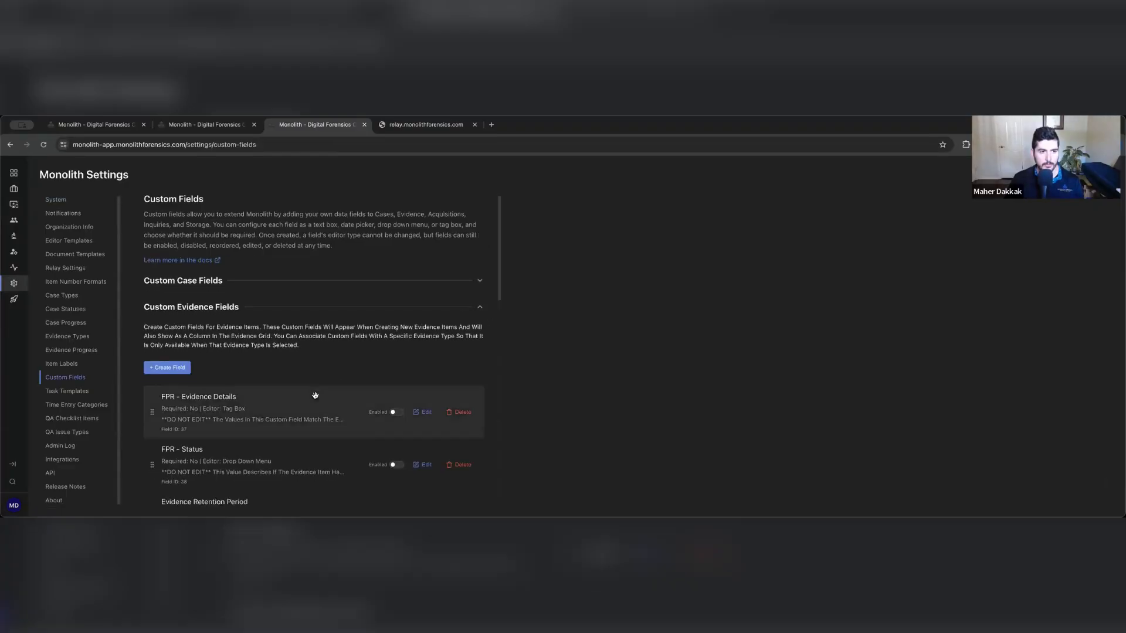
scroll(313, 395, down, 2)
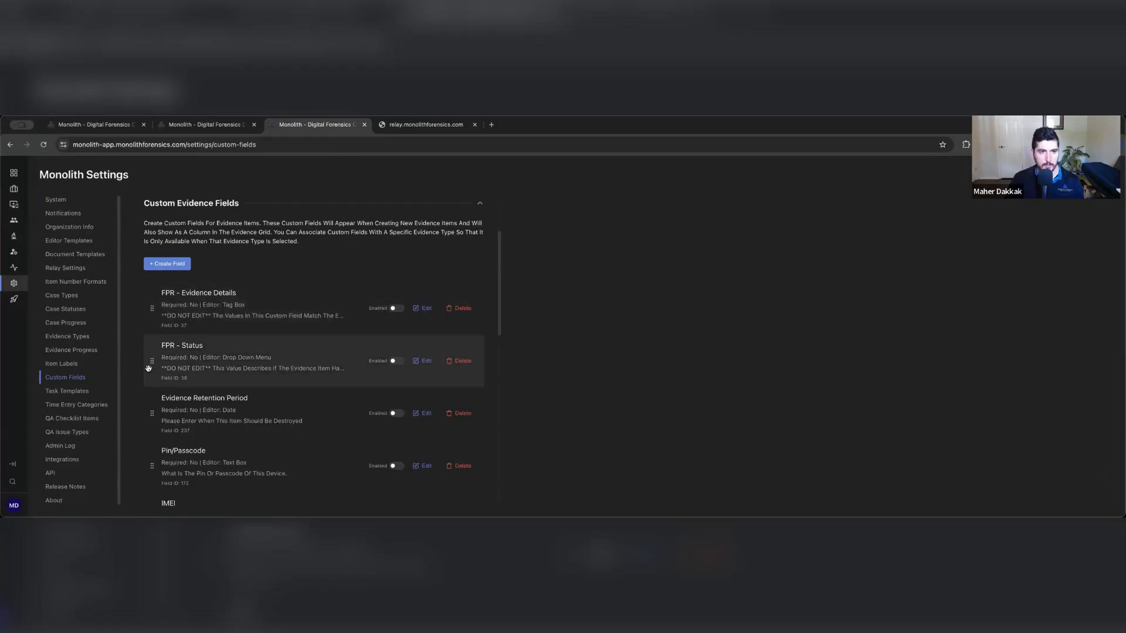
scroll(152, 375, down, 4)
scroll(153, 385, down, 3)
scroll(152, 387, up, 10)
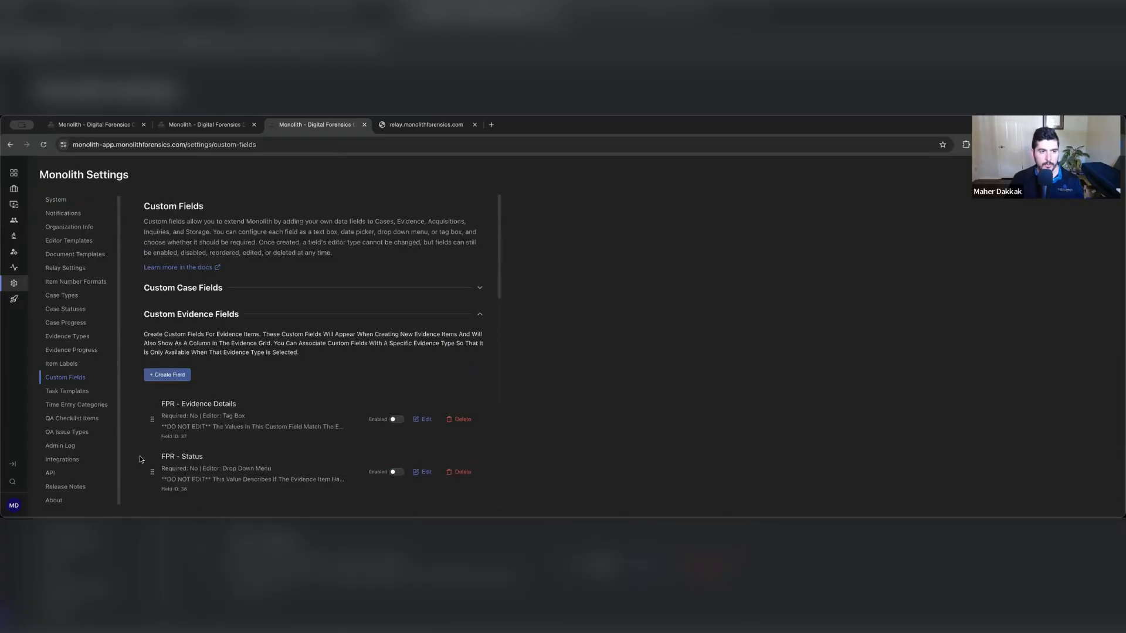
Step: Reorder the custom evidence fields so FPR - Evidence Details sits directly below Pin/Passcode
drag(152, 420, 151, 395)
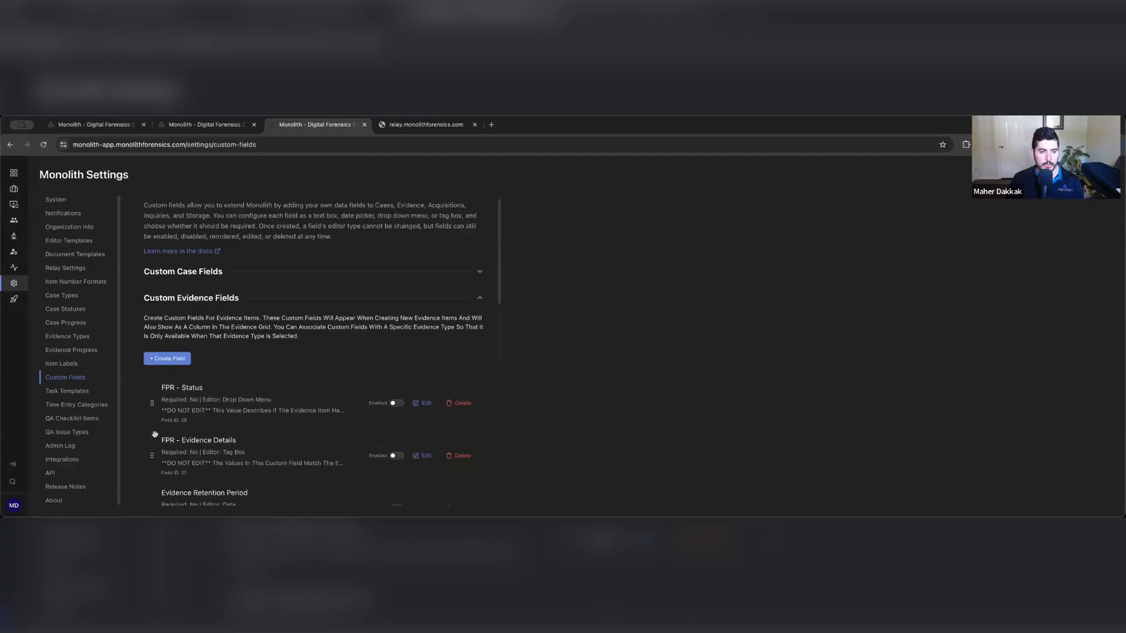
scroll(153, 435, down, 2)
drag(151, 436, 147, 363)
scroll(154, 401, down, 2)
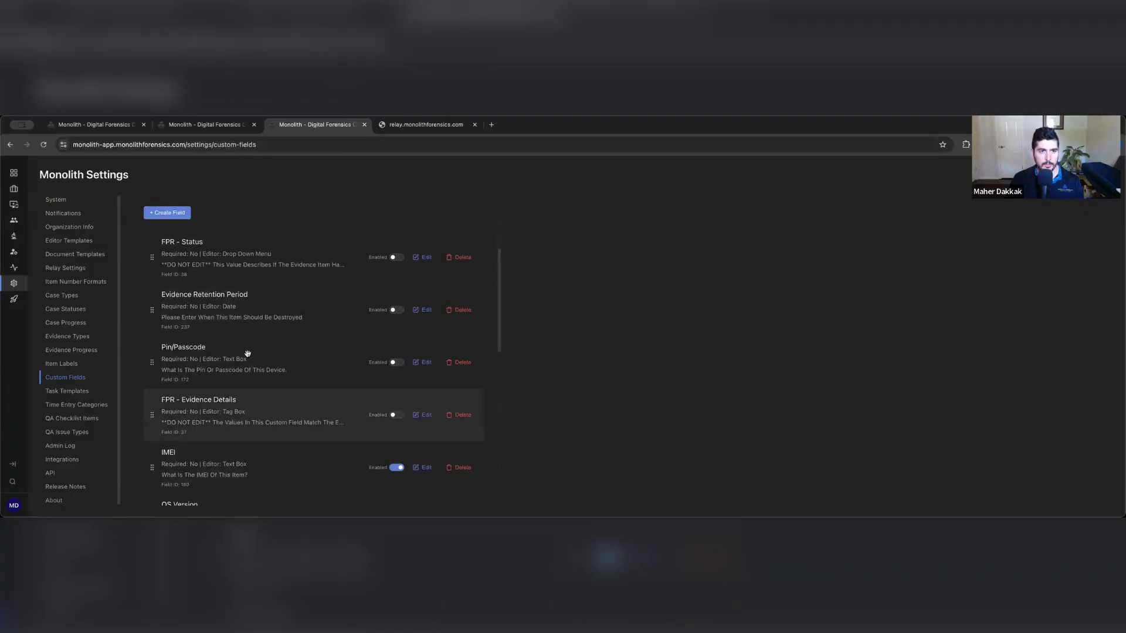
scroll(252, 317, up, 2)
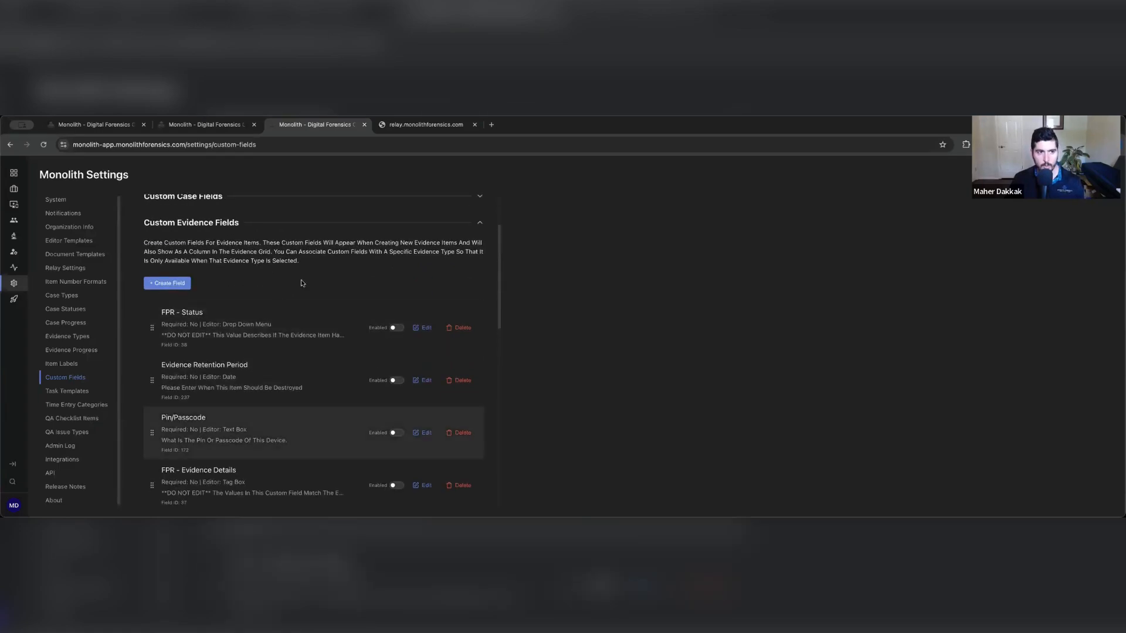
scroll(291, 357, down, 3)
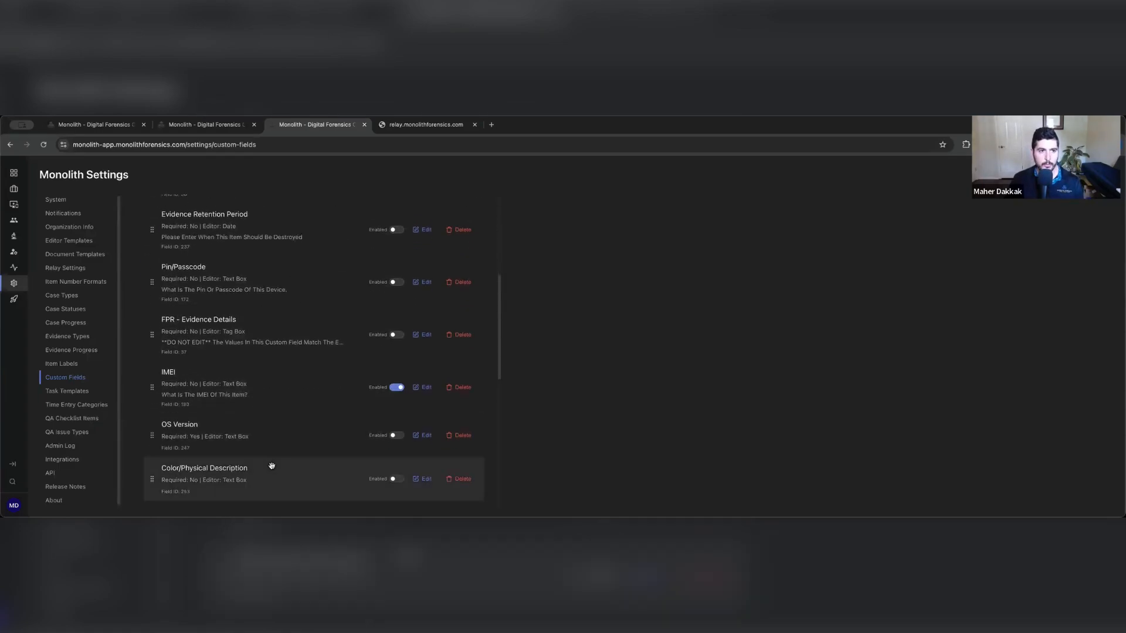
Step: Disable the Chain of Custody Verified custom evidence field
scroll(301, 377, up, 5)
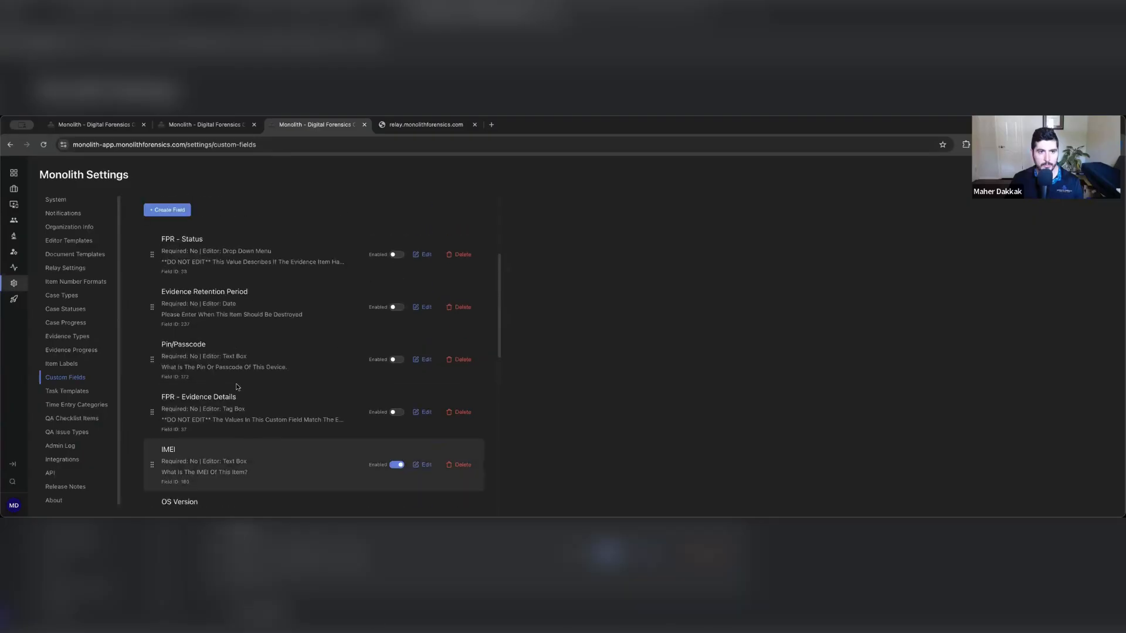
scroll(319, 404, down, 1)
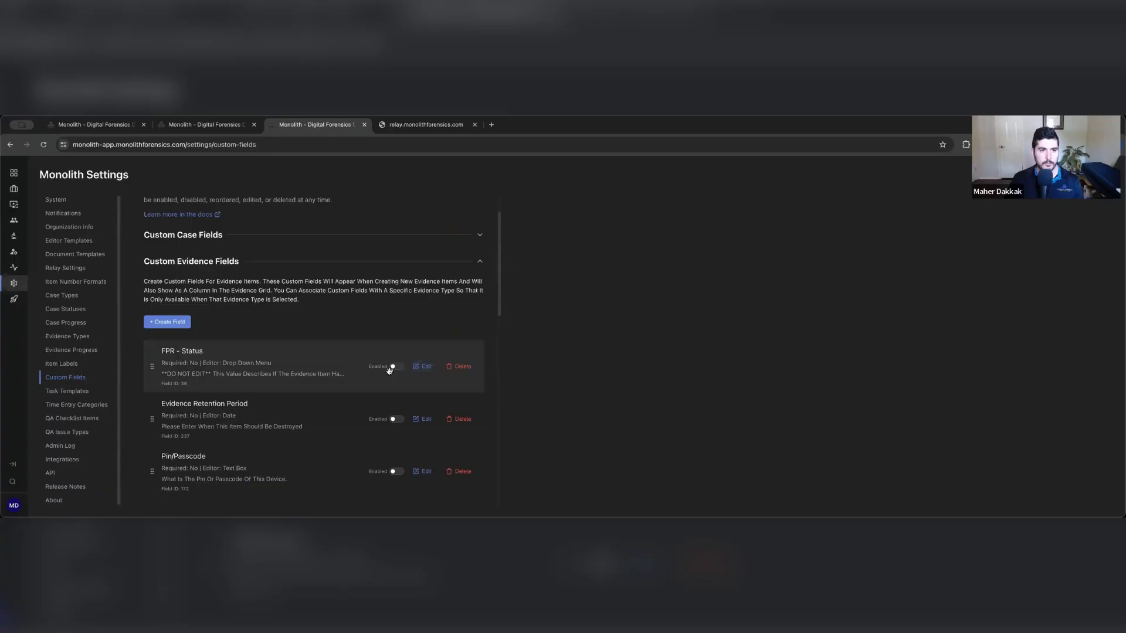
click(396, 370)
scroll(397, 372, down, 5)
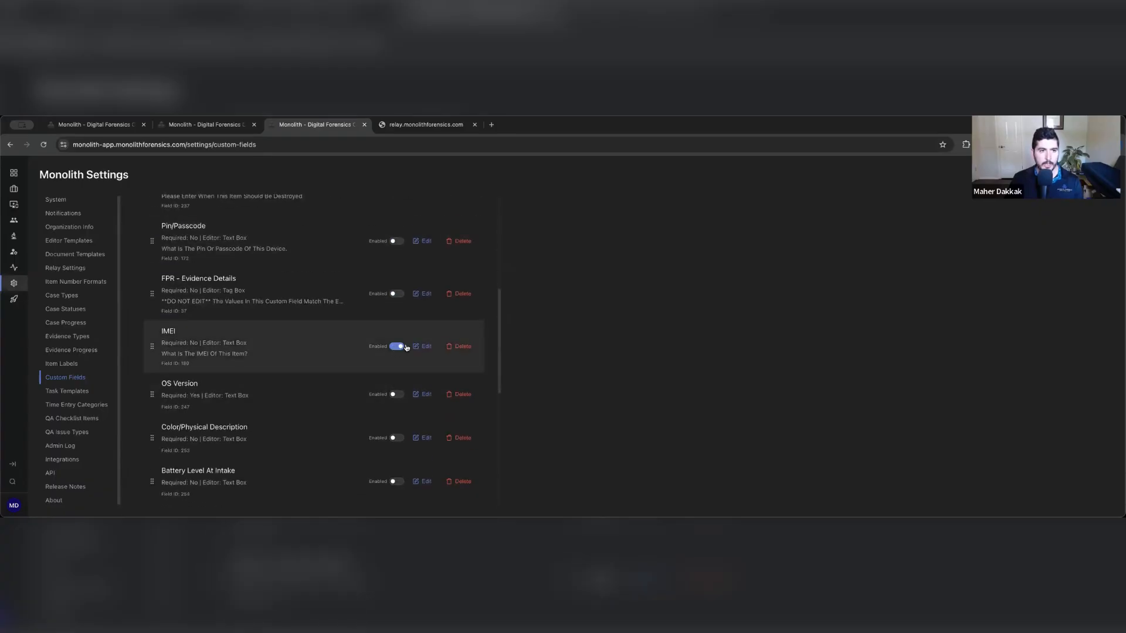
scroll(378, 381, down, 1)
scroll(363, 399, down, 4)
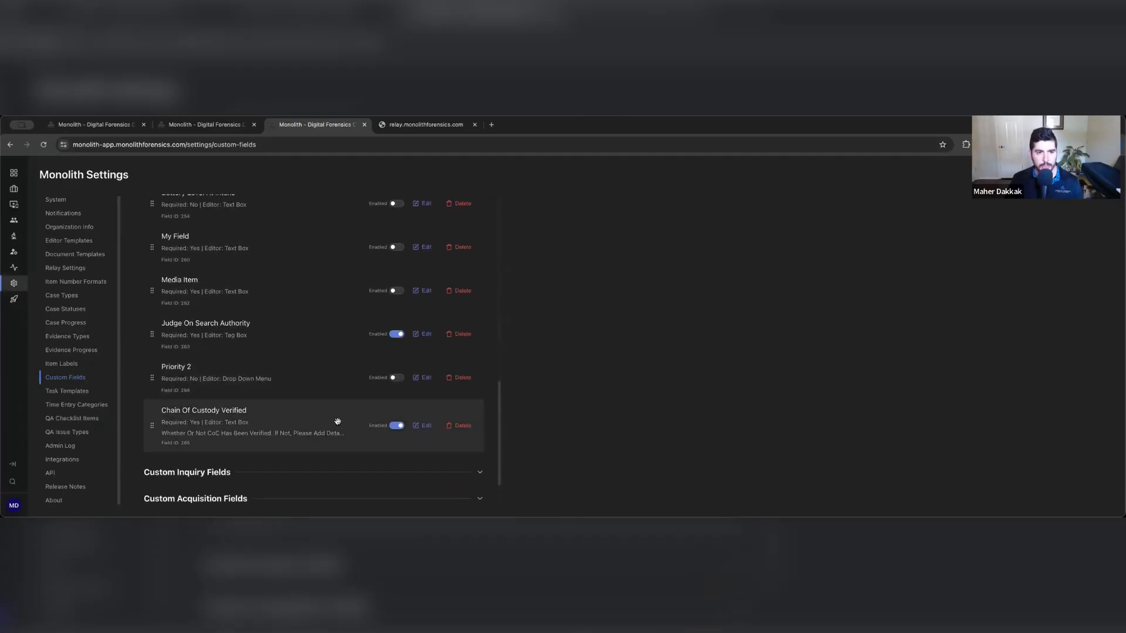
click(401, 429)
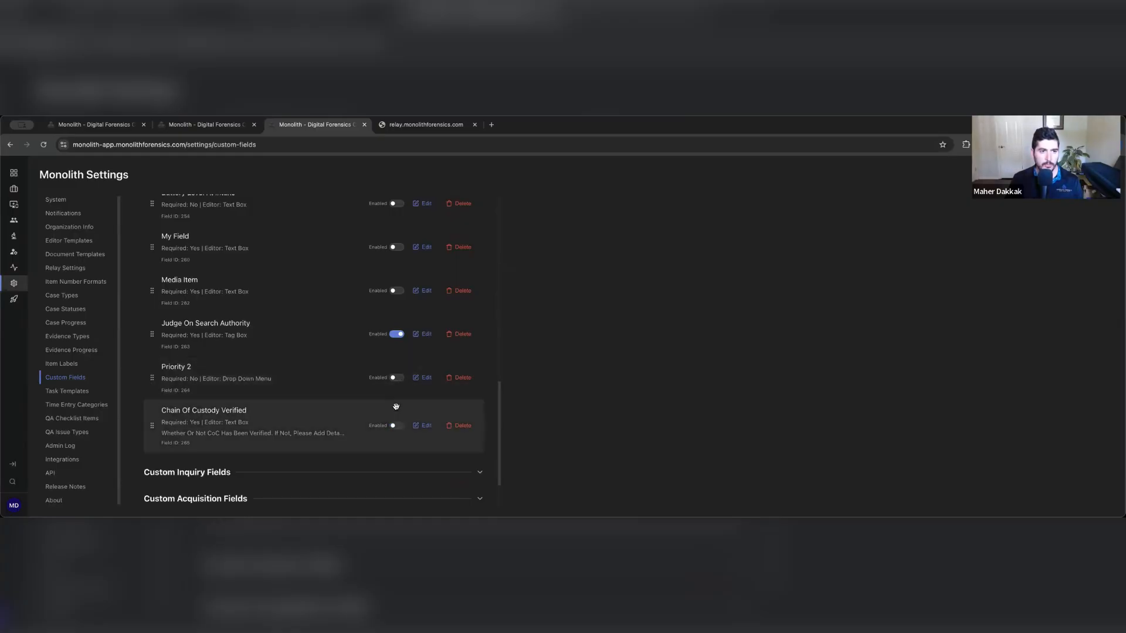
Step: Move Chain of Custody Verified to the first position among the custom evidence fields and enable it
scroll(396, 406, up, 5)
scroll(396, 407, down, 6)
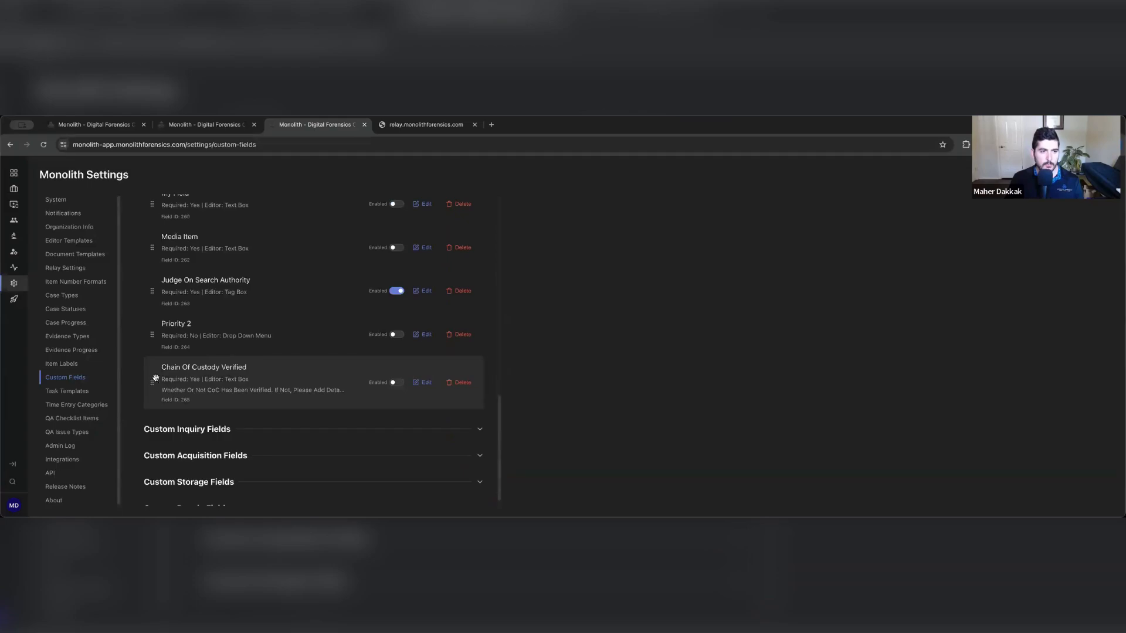
drag(155, 378, 144, 314)
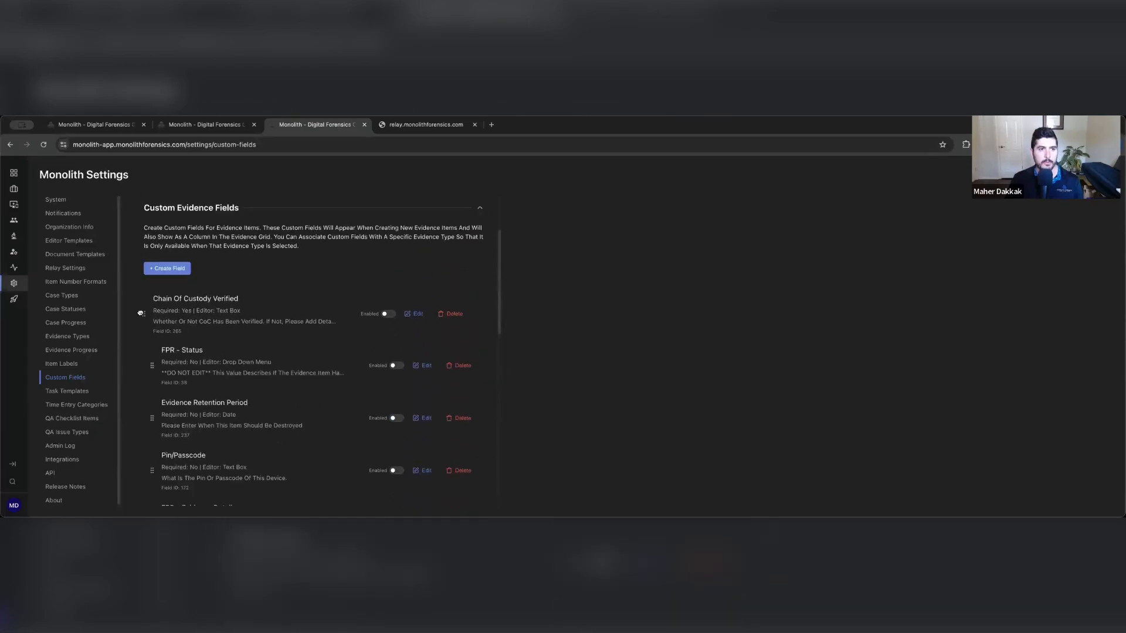
click(394, 313)
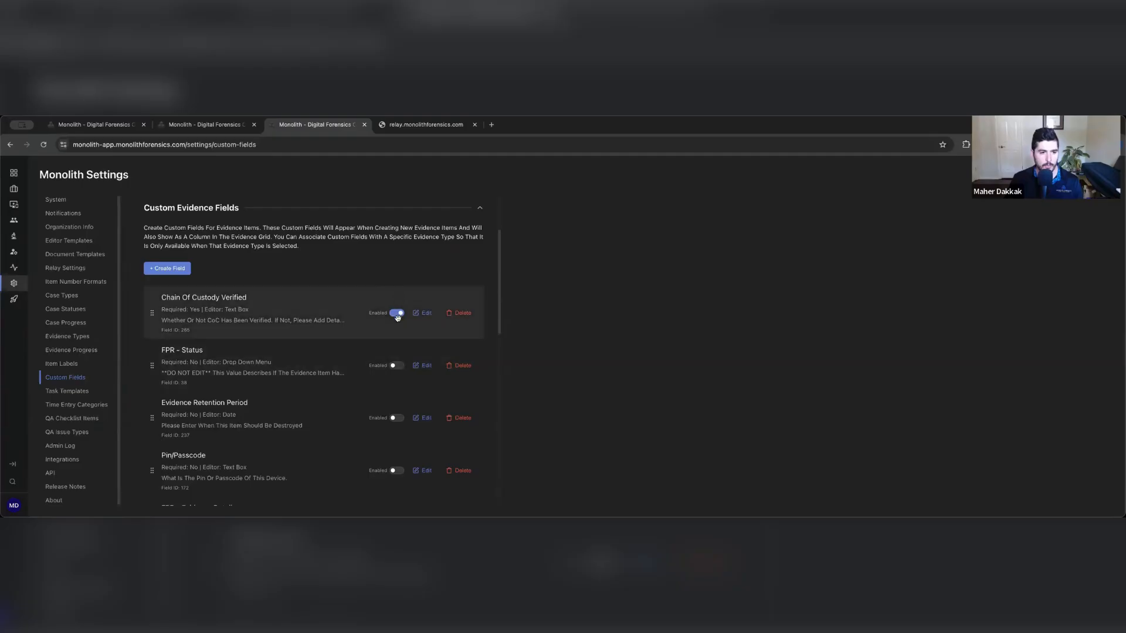
Step: Review the settings of the Chain of Custody Verified field without changing them, and look through the evidence fields list
click(425, 313)
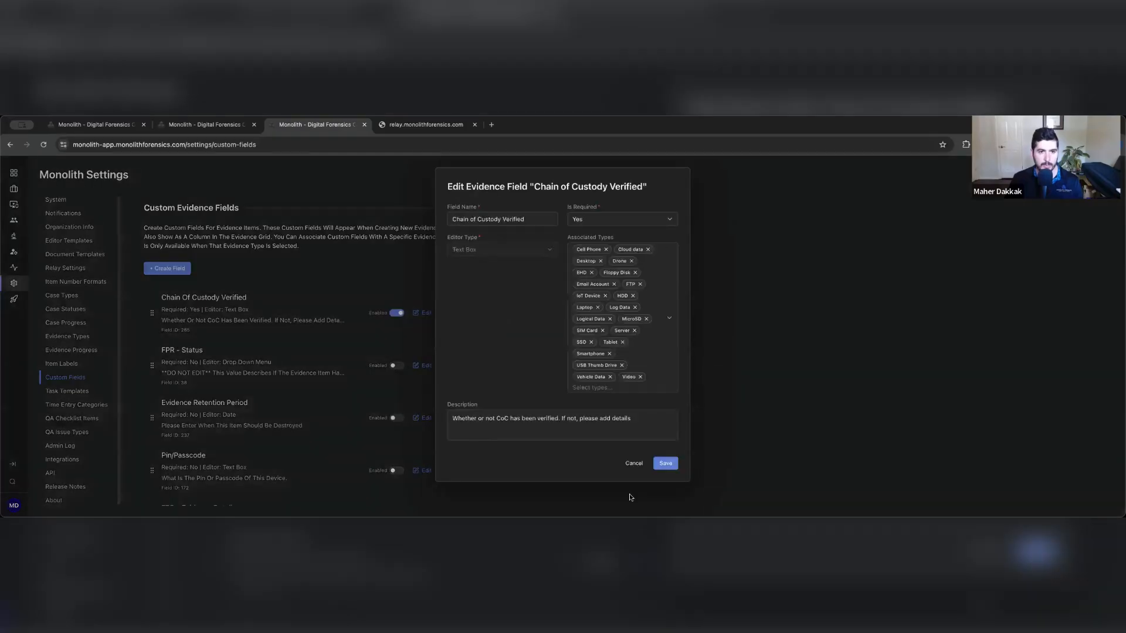
click(634, 463)
scroll(313, 396, down, 10)
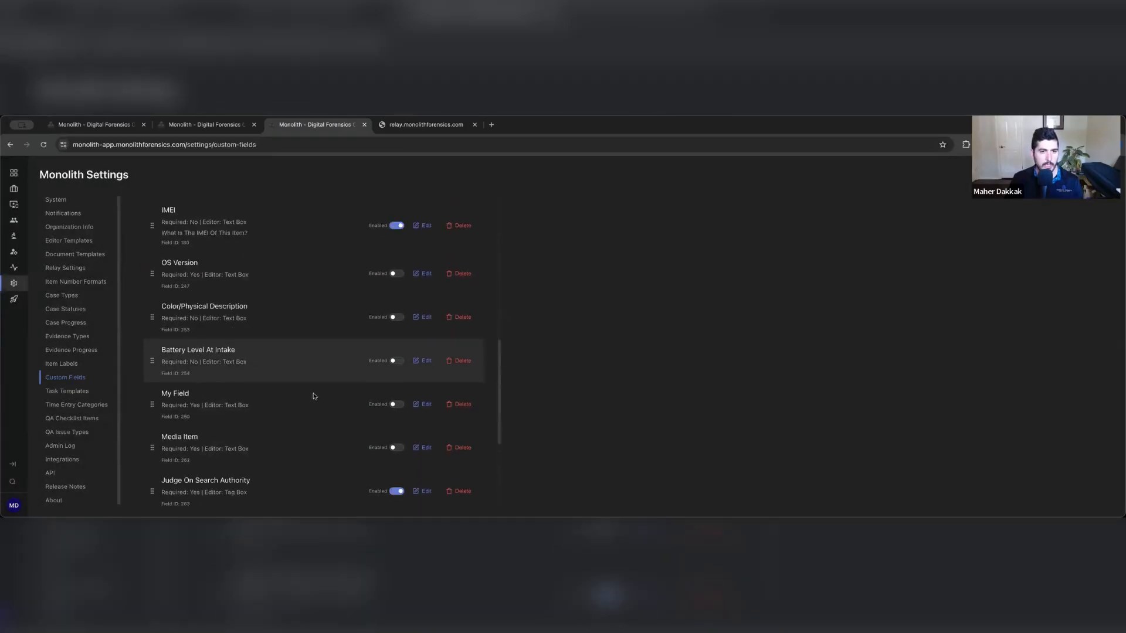
scroll(314, 396, down, 5)
scroll(311, 390, up, 15)
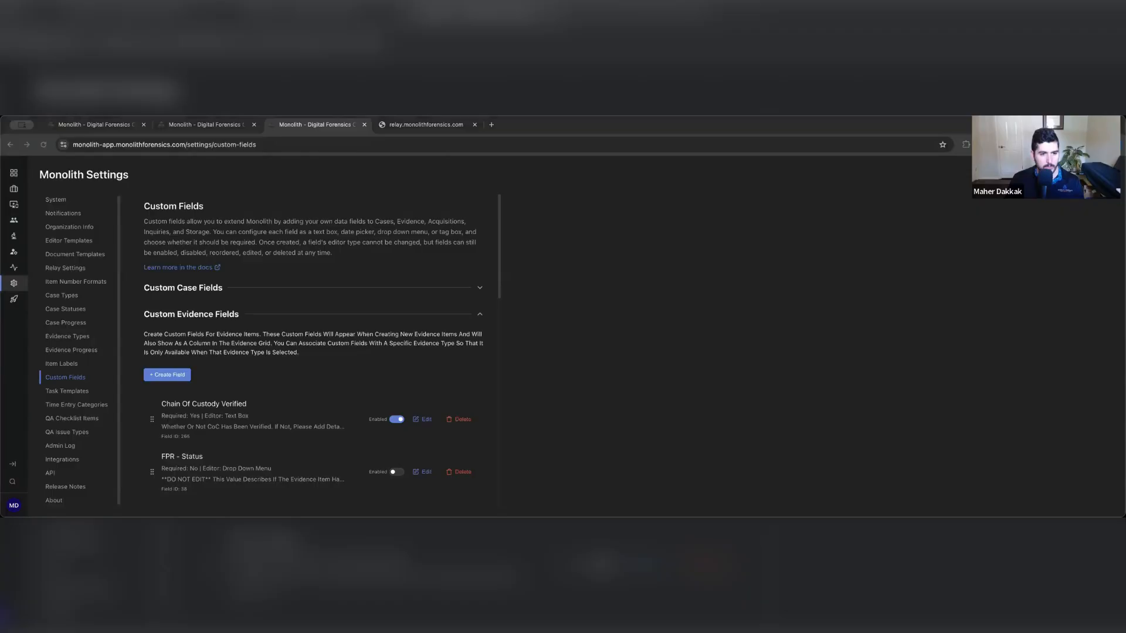
click(615, 369)
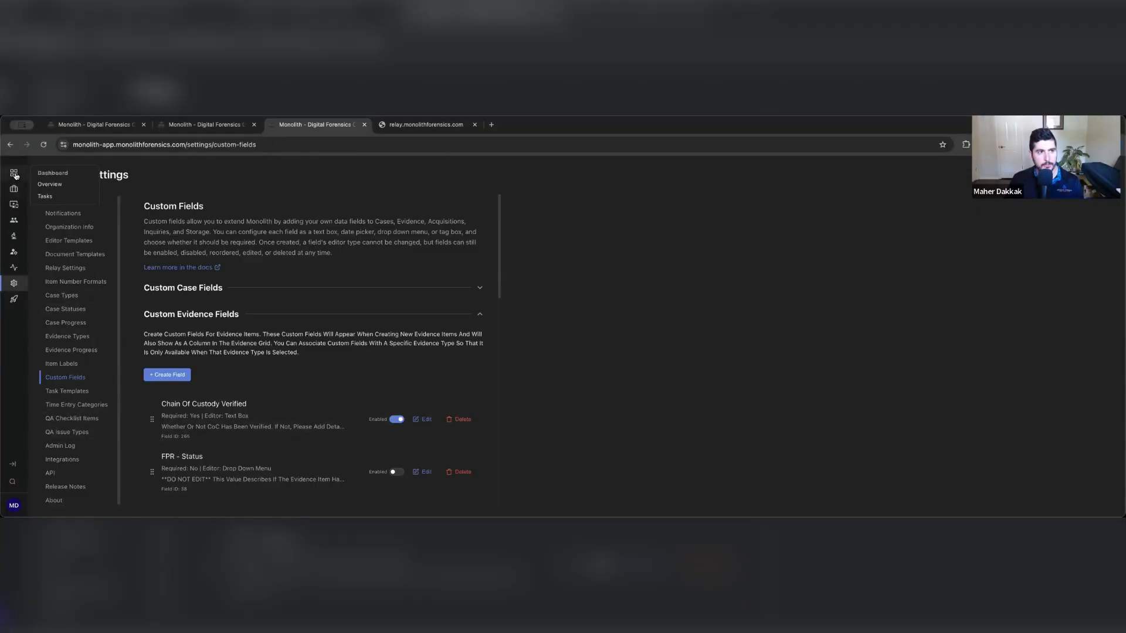
Step: Open the case xvbxvbzxvb from My Cases and examine its overview, including the case details and custom fields section
mouse_move(14, 207)
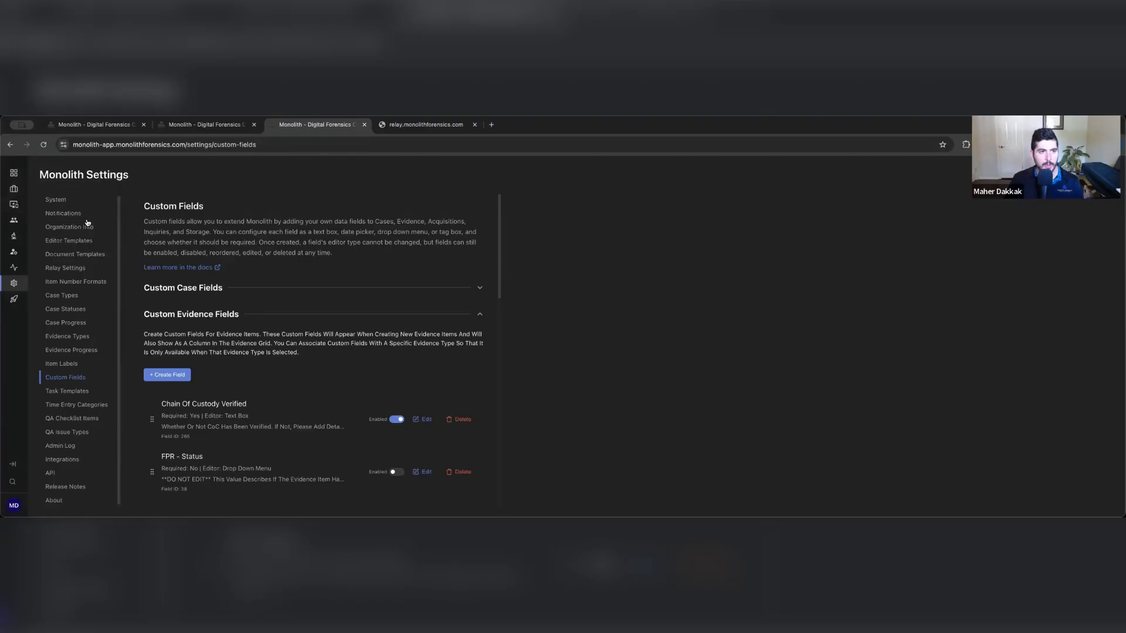
click(51, 199)
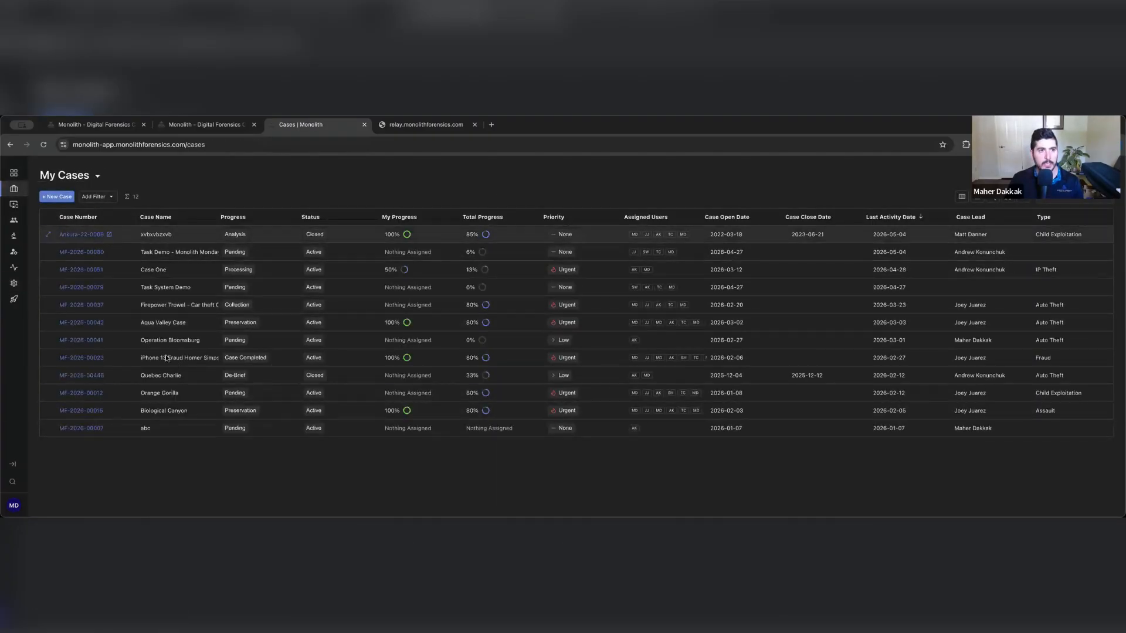
click(87, 234)
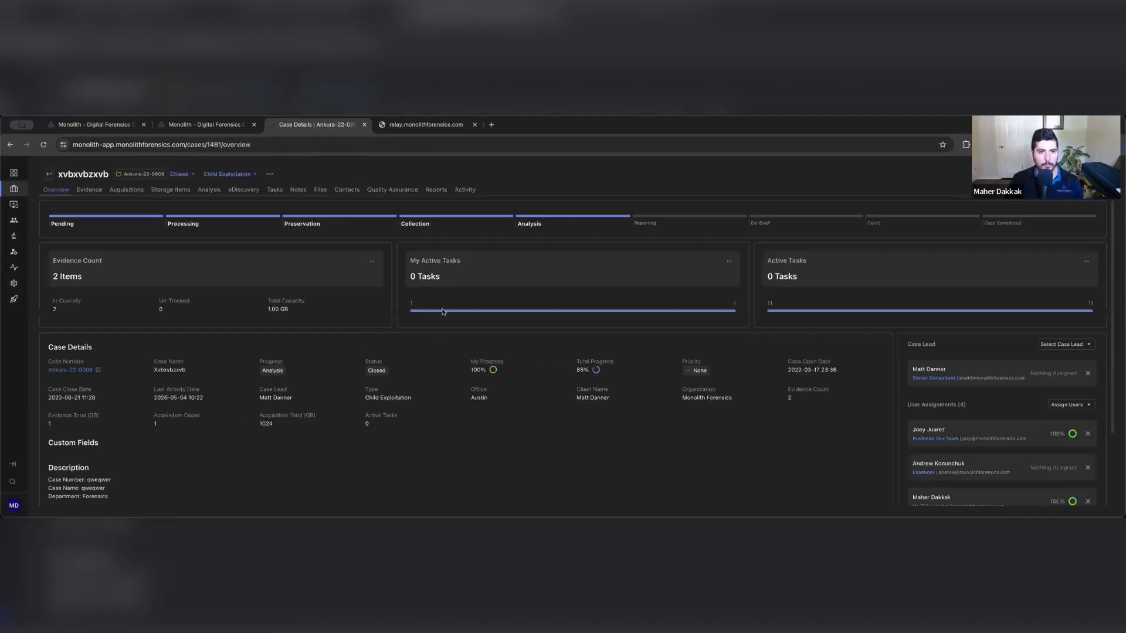
scroll(422, 382, down, 1)
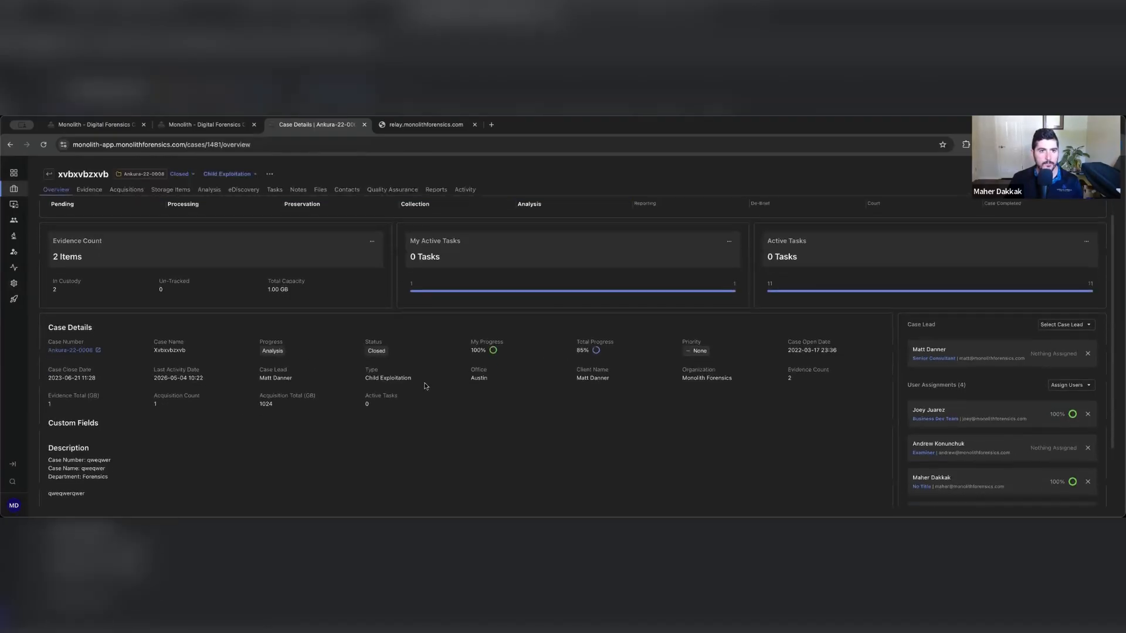
scroll(426, 386, up, 1)
scroll(573, 361, down, 3)
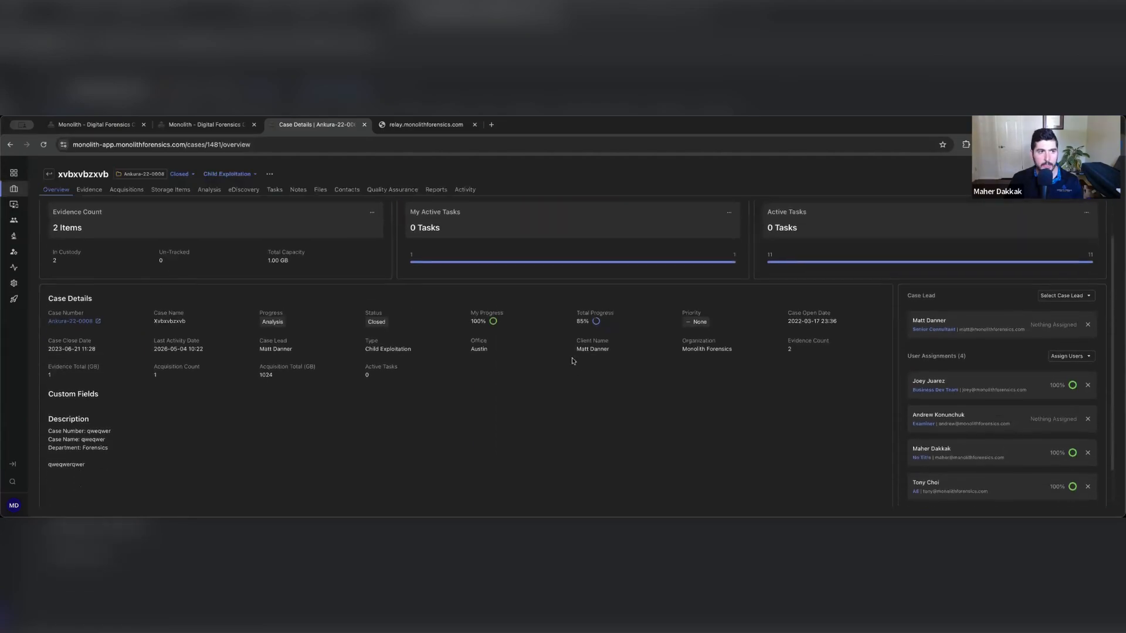
scroll(573, 361, up, 3)
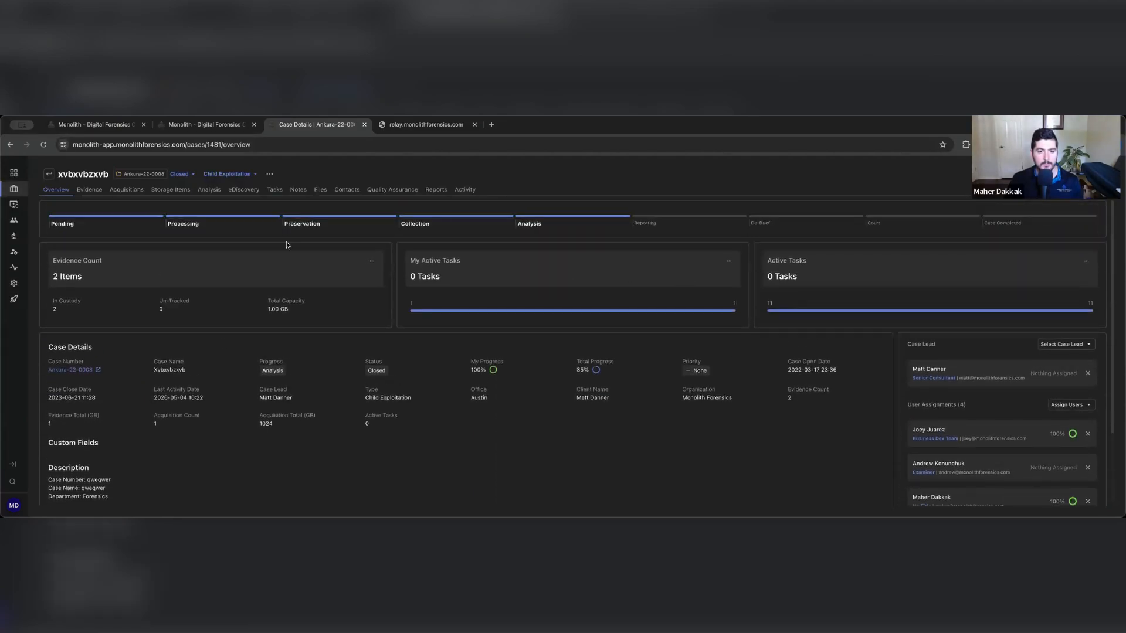
scroll(592, 446, down, 4)
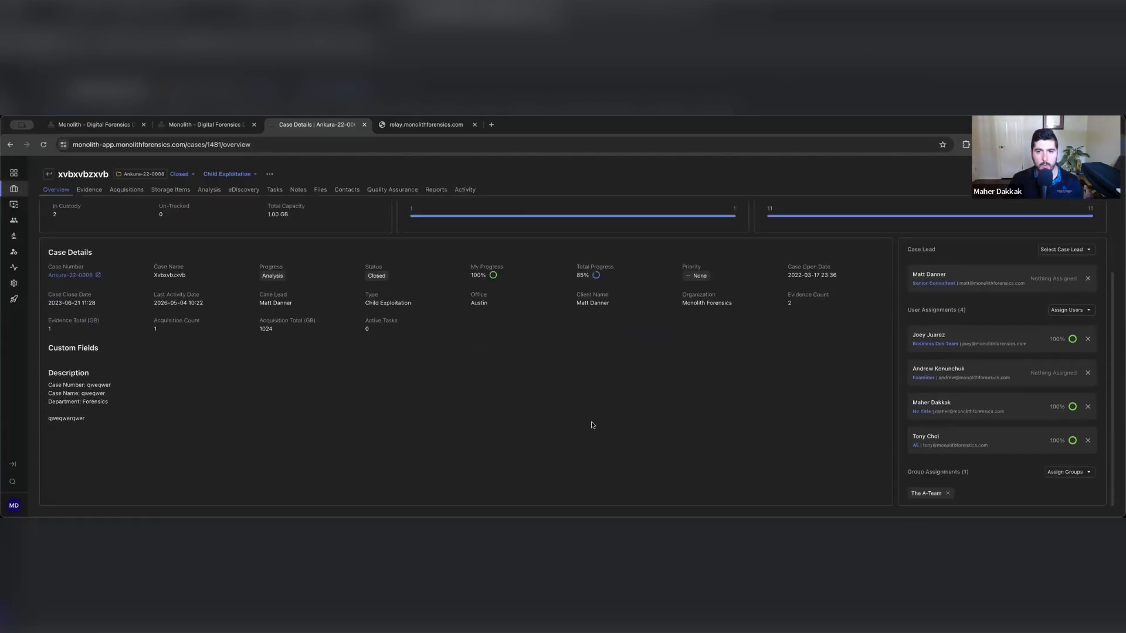
scroll(450, 399, up, 4)
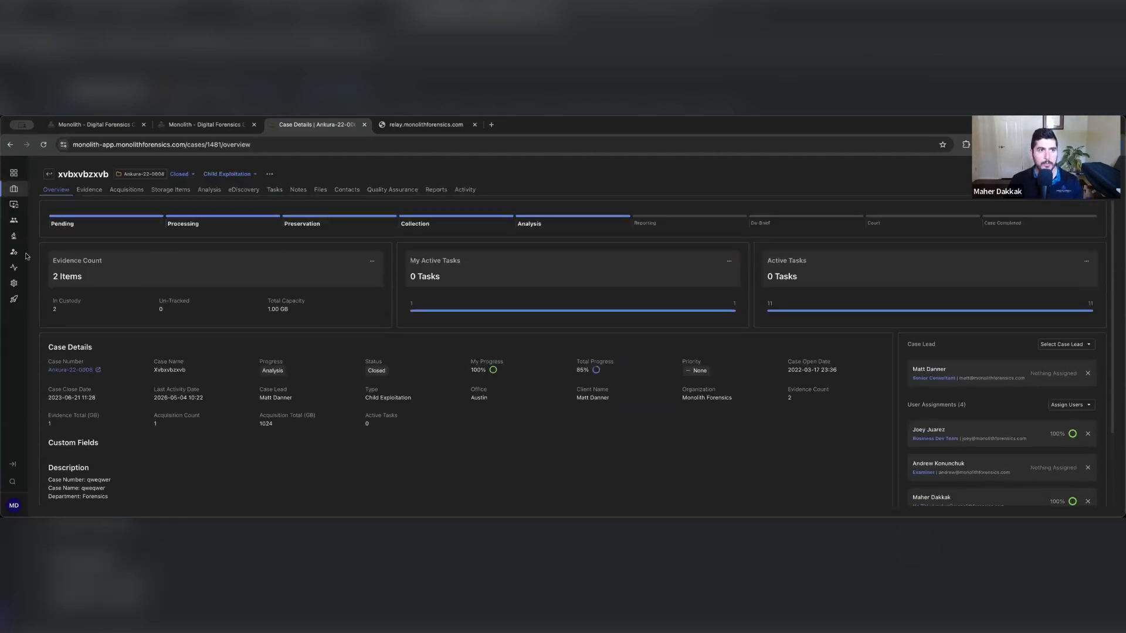
Step: Review the evidence items listed within the case alongside its overview, and open the general evidence list covering all cases
click(89, 190)
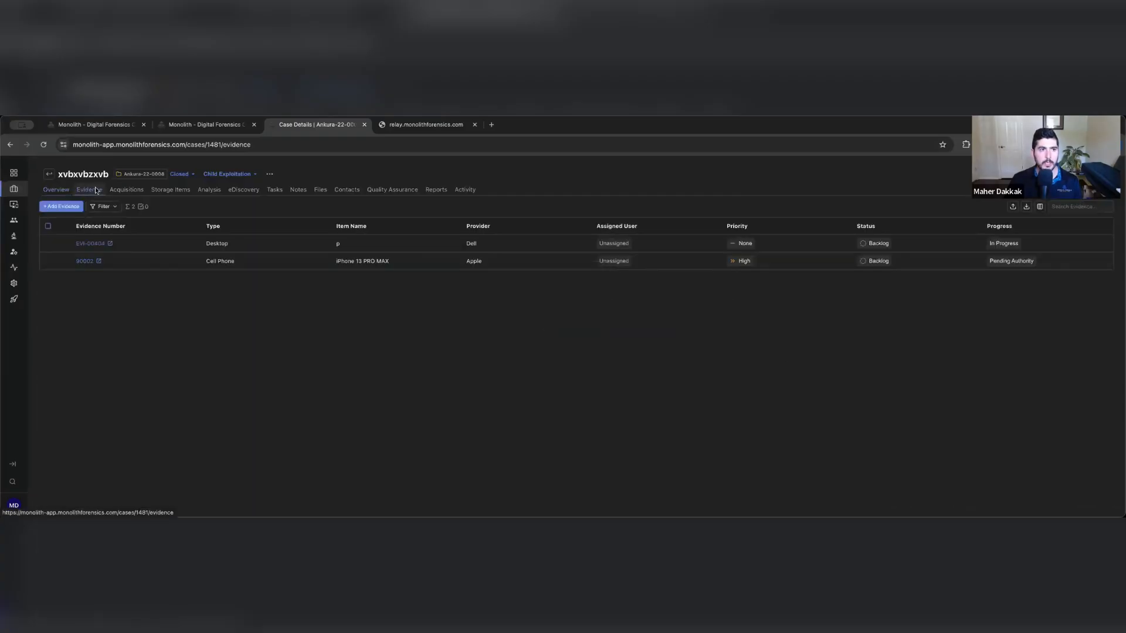
click(57, 190)
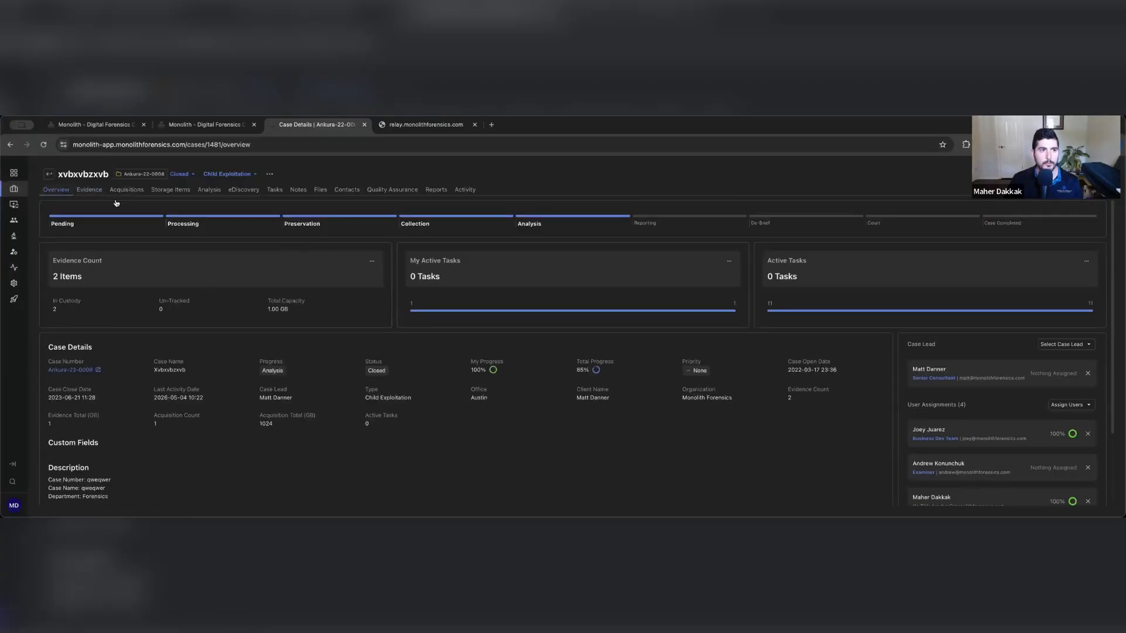
click(87, 192)
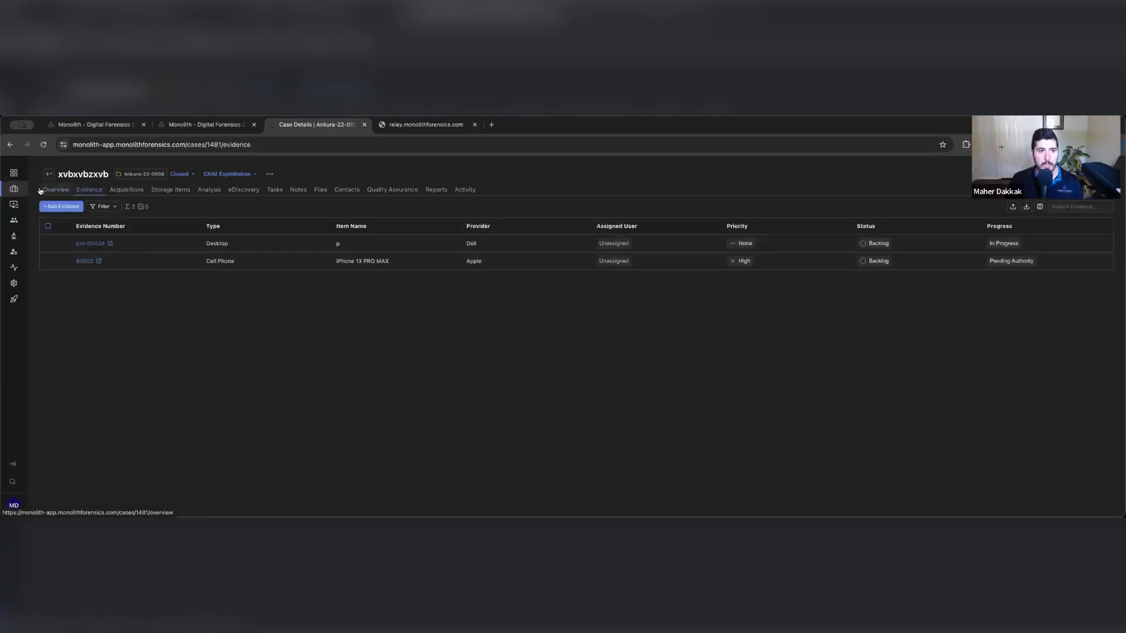
click(45, 190)
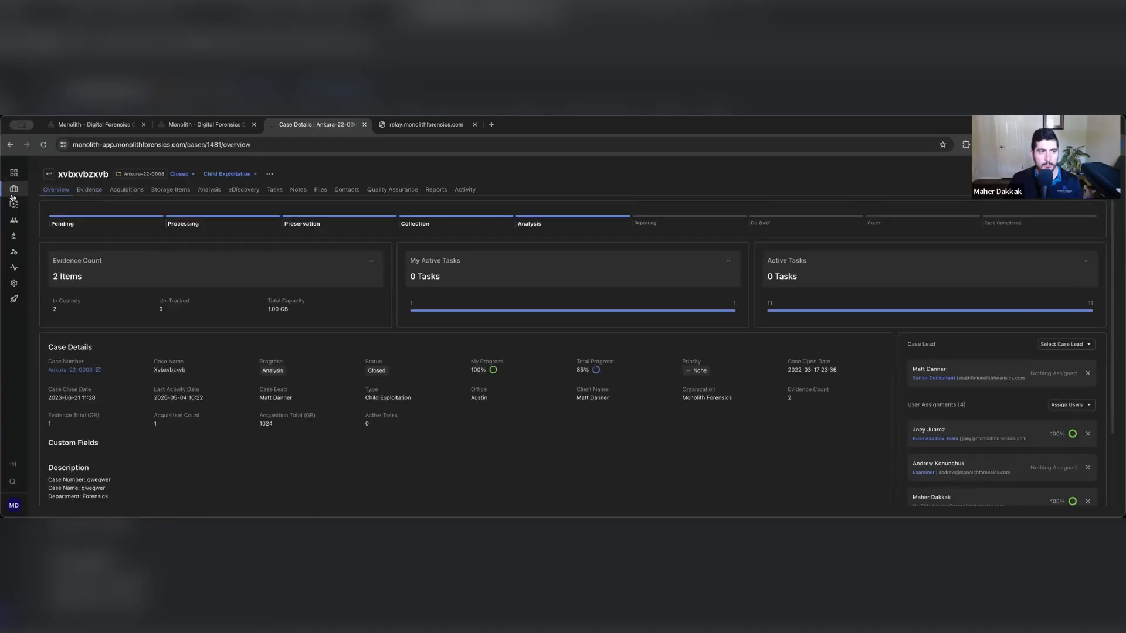
mouse_move(14, 204)
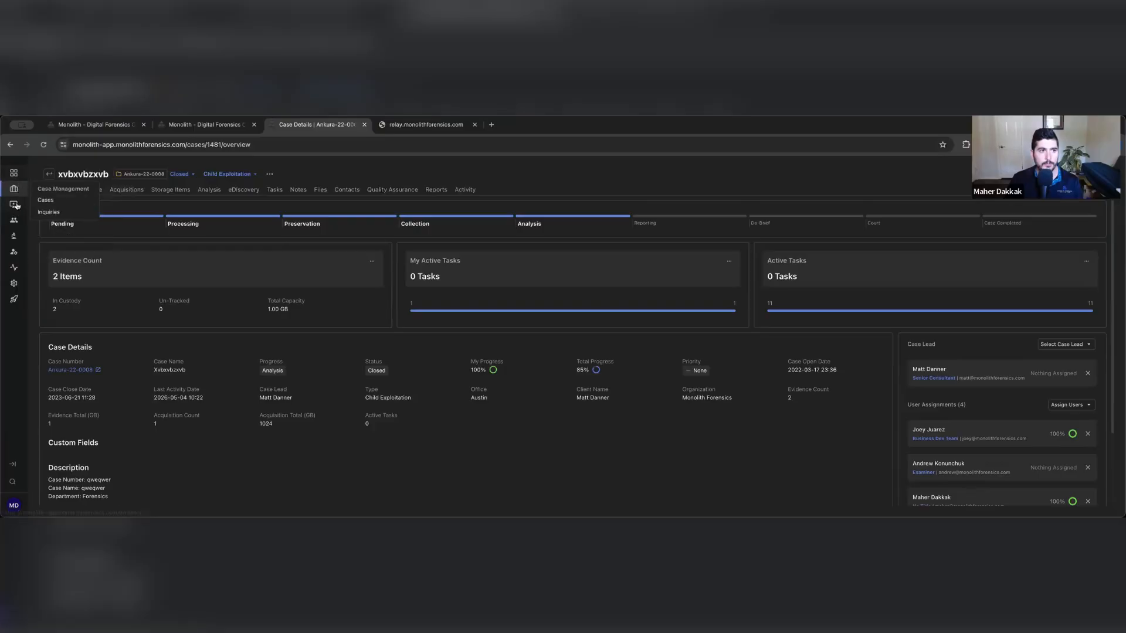
click(57, 216)
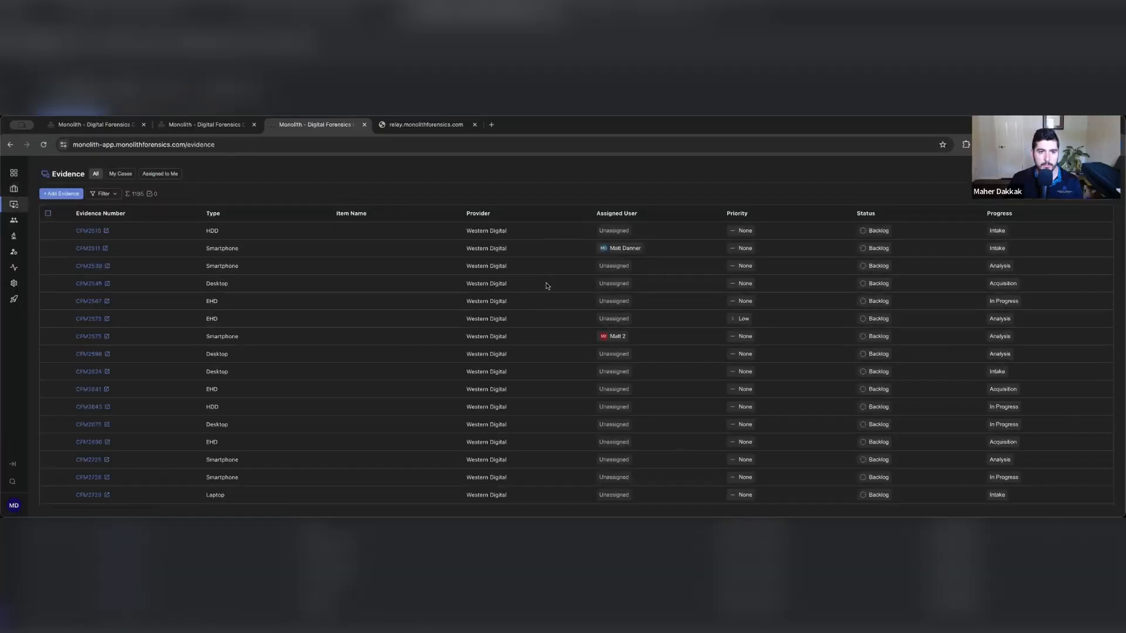